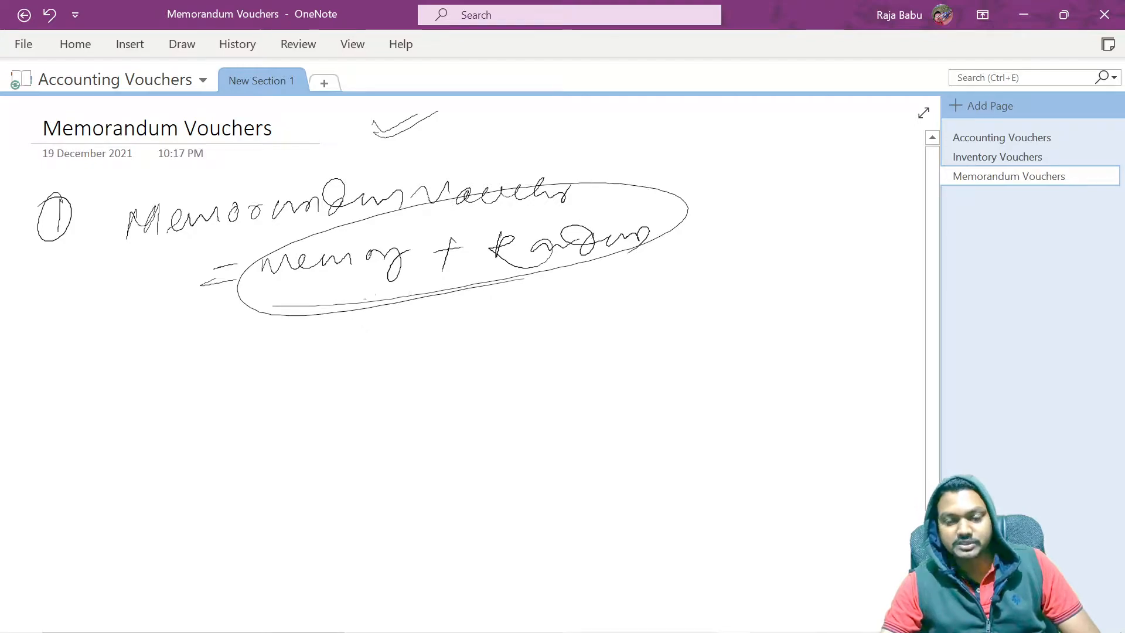
Tick the words Memory and Random, and handwrite circled point 2, "Accounts / Profit / Loss – No effects", beneath them
drag(274, 331, 355, 282)
mouse_move(516, 273)
mouse_down()
mouse_move(557, 279)
mouse_move(627, 248)
mouse_up()
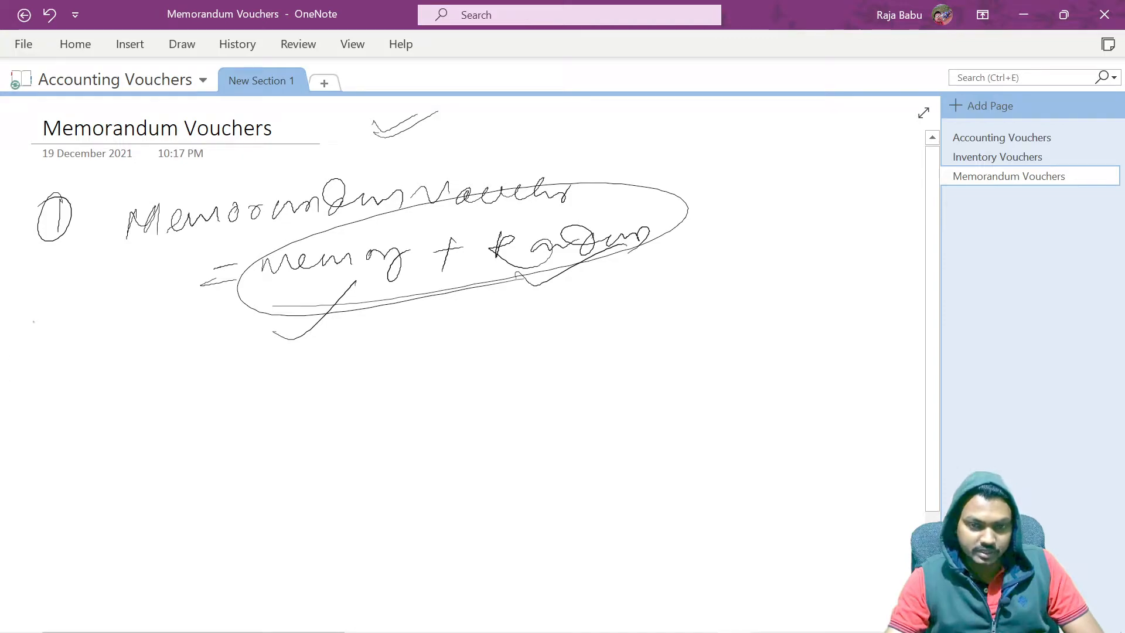
mouse_move(47, 384)
mouse_down()
mouse_move(79, 399)
mouse_move(56, 367)
mouse_up()
mouse_move(182, 407)
mouse_down()
mouse_move(203, 367)
mouse_move(237, 392)
mouse_move(354, 369)
mouse_move(376, 396)
mouse_move(355, 368)
mouse_move(391, 419)
mouse_up()
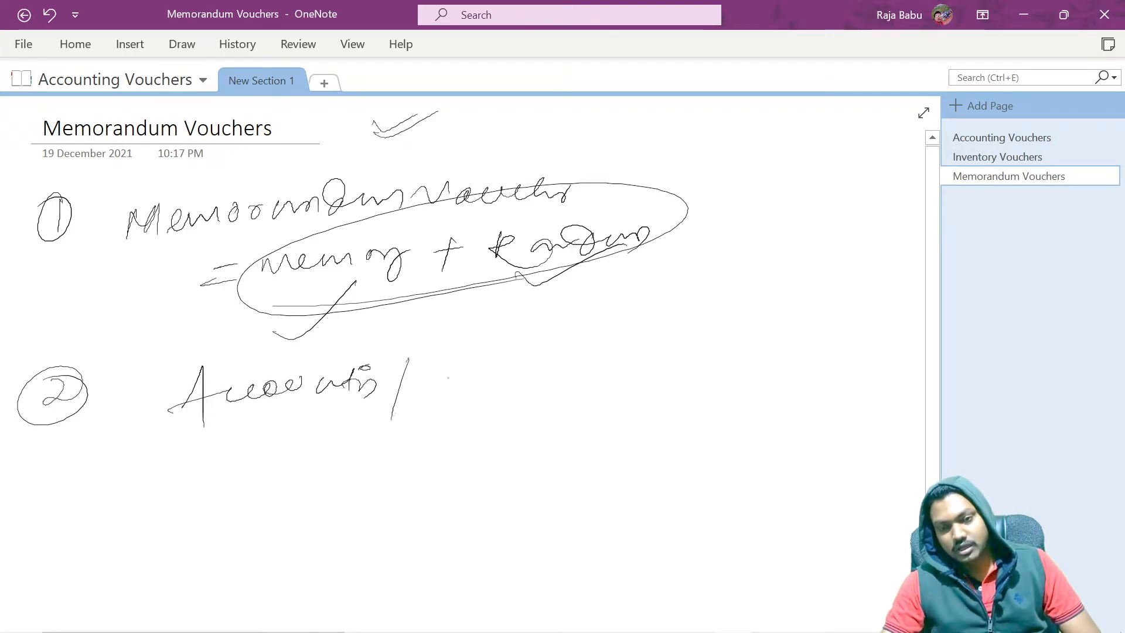
drag(437, 389, 456, 384)
drag(449, 370, 448, 395)
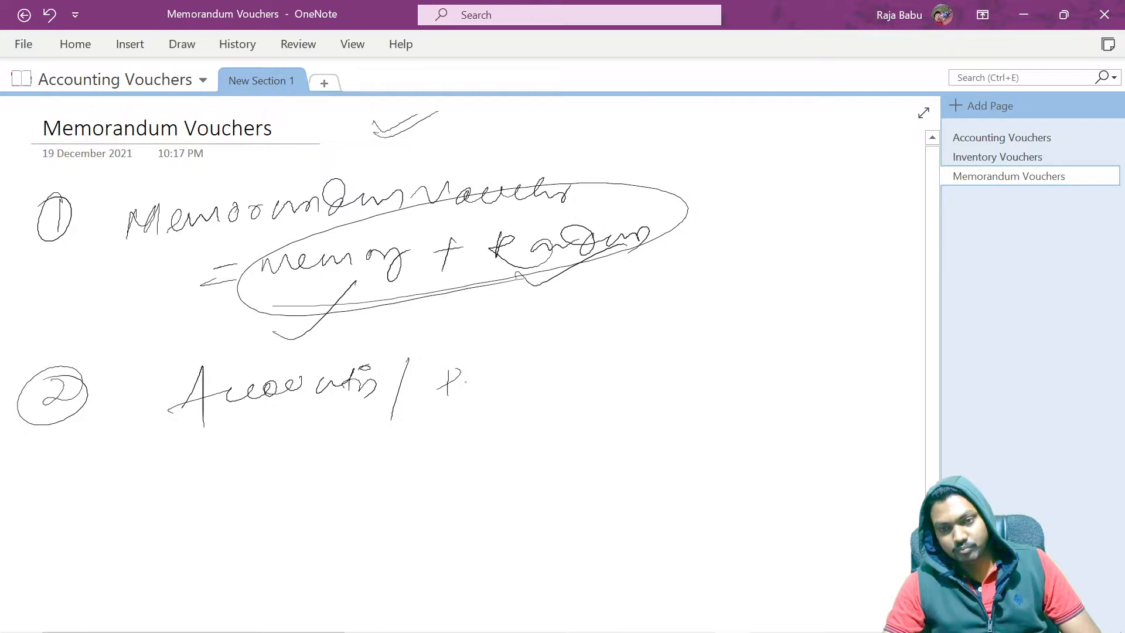
drag(570, 372, 590, 376)
mouse_move(700, 371)
mouse_down()
mouse_move(732, 360)
mouse_move(786, 366)
mouse_up()
drag(794, 348, 808, 346)
drag(785, 384, 821, 360)
drag(817, 369, 860, 340)
mouse_move(848, 359)
mouse_down()
mouse_move(864, 371)
mouse_move(869, 340)
mouse_move(848, 363)
mouse_up()
Handwrite "Balance sheet – No effects" as the second line of point 2
mouse_move(226, 439)
mouse_down()
mouse_move(231, 467)
mouse_move(386, 434)
mouse_move(414, 449)
mouse_up()
mouse_move(439, 413)
mouse_down()
mouse_move(468, 443)
mouse_move(498, 417)
mouse_up()
drag(498, 417, 492, 448)
drag(485, 435, 514, 431)
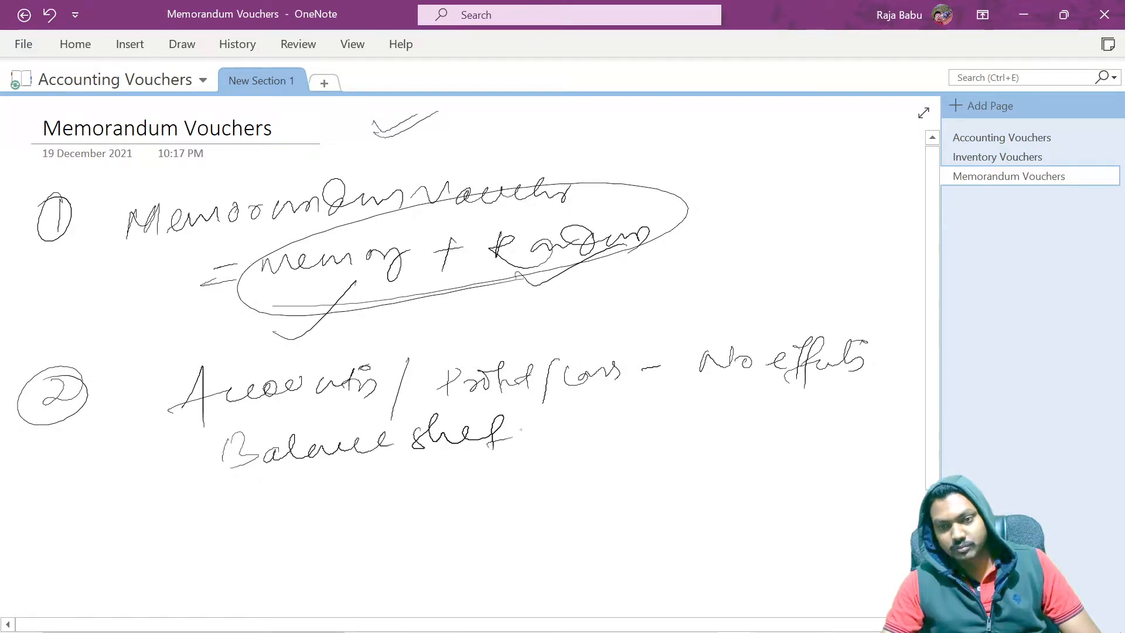
mouse_move(611, 434)
mouse_down()
mouse_move(724, 413)
mouse_move(735, 433)
mouse_up()
mouse_move(771, 387)
mouse_down()
mouse_move(749, 452)
mouse_move(757, 422)
mouse_move(813, 390)
mouse_move(832, 419)
mouse_move(853, 388)
mouse_up()
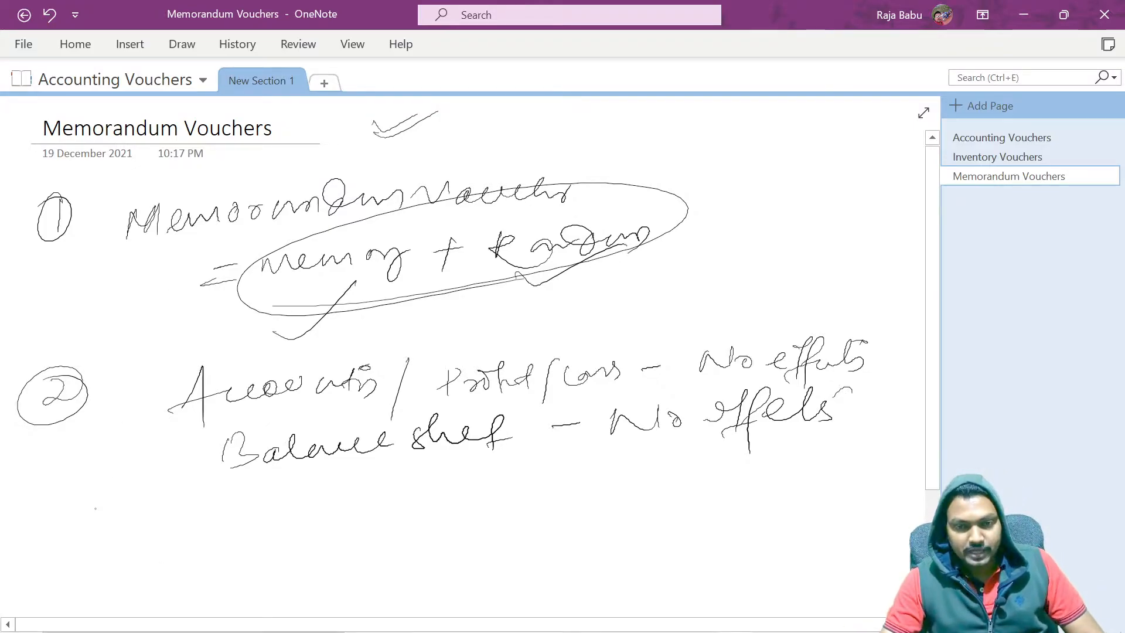
Handwrite circled point 3 with "e.g" and a double-underlined "May" entry beside it
mouse_move(56, 539)
mouse_down()
mouse_move(57, 561)
mouse_move(40, 527)
mouse_up()
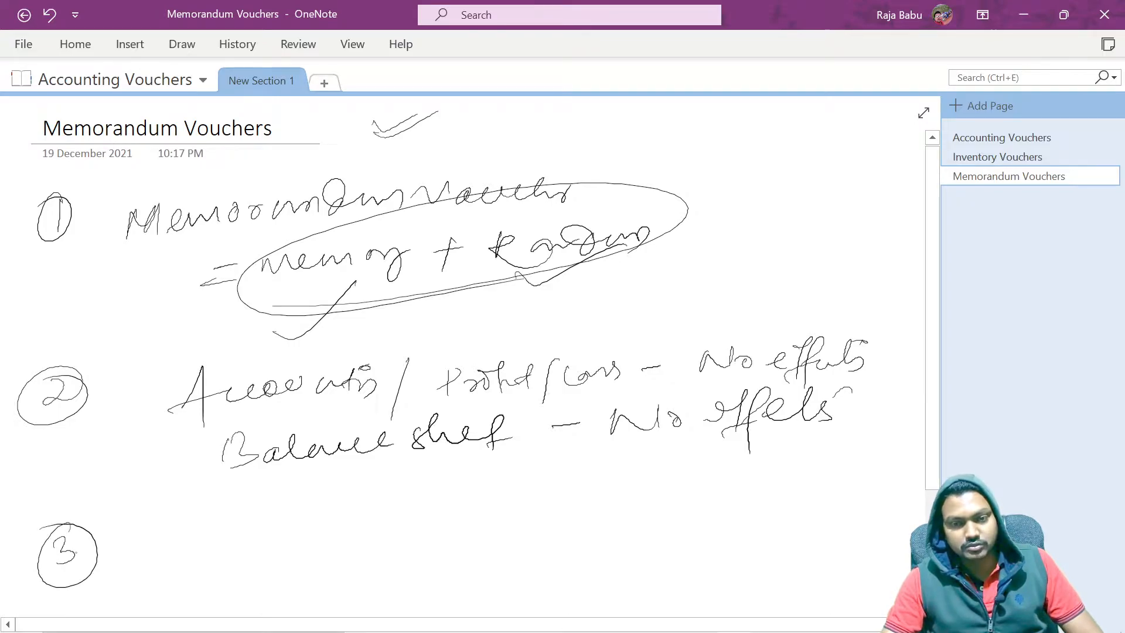
drag(178, 546, 242, 525)
drag(251, 534, 235, 557)
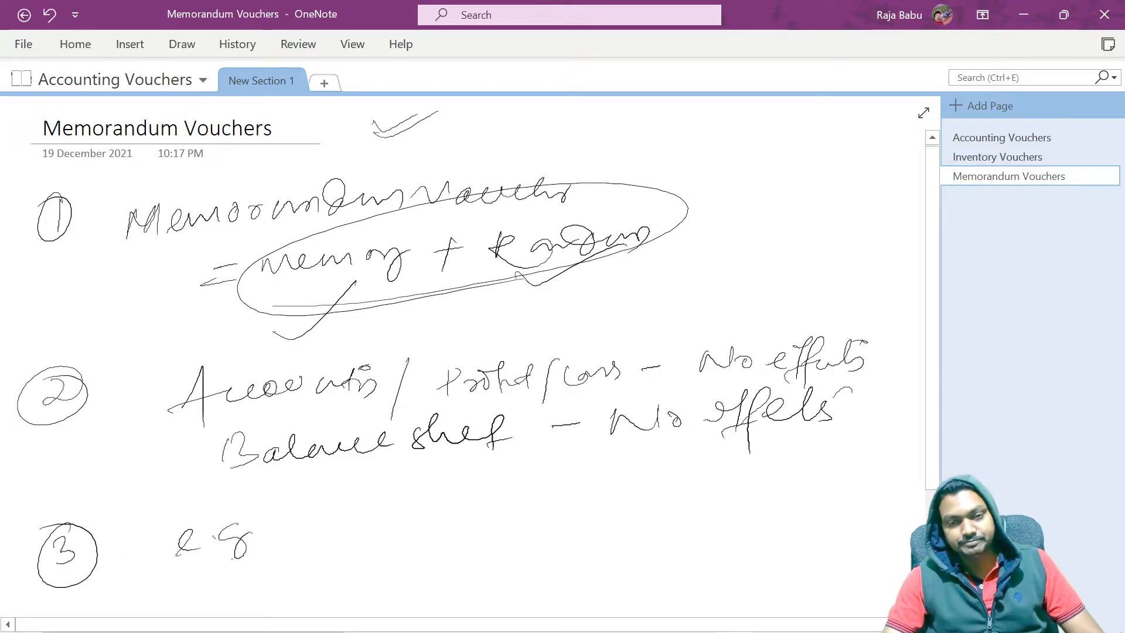
mouse_move(355, 518)
mouse_down()
mouse_move(416, 548)
mouse_move(469, 517)
mouse_move(505, 515)
mouse_up()
drag(518, 488, 516, 530)
drag(369, 577, 518, 546)
drag(373, 588, 527, 556)
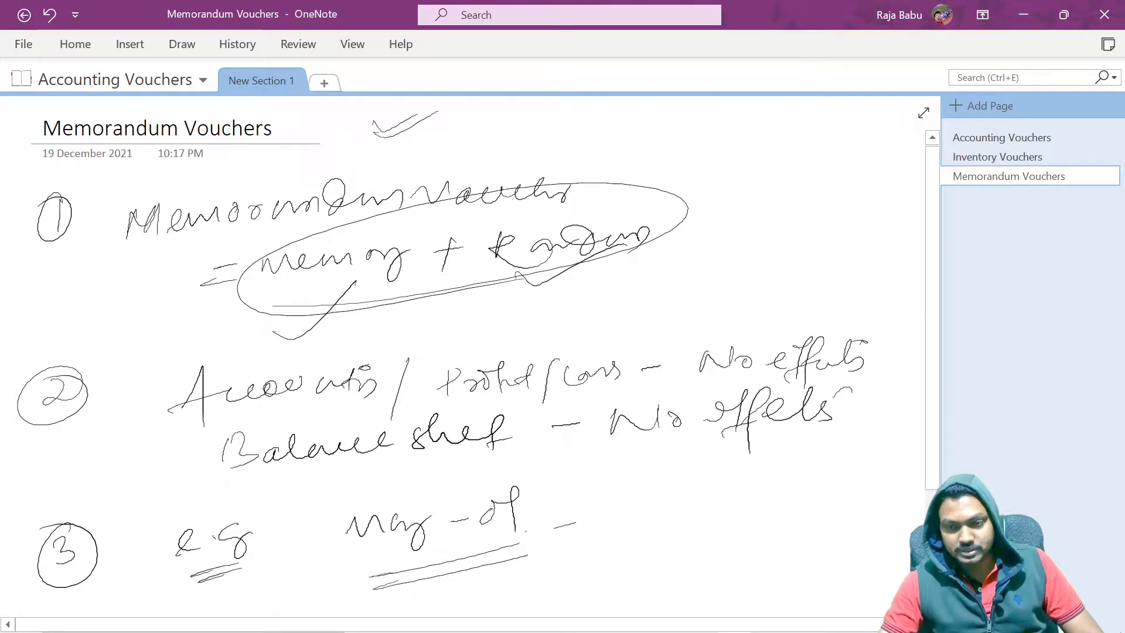
Handwrite "owner asked for ₹10,000" after the point 3 example and circle the amount
mouse_move(659, 502)
mouse_down()
mouse_move(815, 498)
mouse_move(812, 475)
mouse_move(865, 498)
mouse_move(866, 483)
mouse_up()
mouse_move(645, 567)
mouse_down()
mouse_move(657, 543)
mouse_move(685, 561)
mouse_up()
drag(700, 541, 711, 567)
mouse_move(726, 548)
mouse_down()
mouse_move(776, 538)
mouse_move(761, 536)
mouse_up()
mouse_move(639, 548)
mouse_down()
mouse_move(792, 561)
mouse_move(727, 604)
mouse_up()
drag(817, 548, 824, 554)
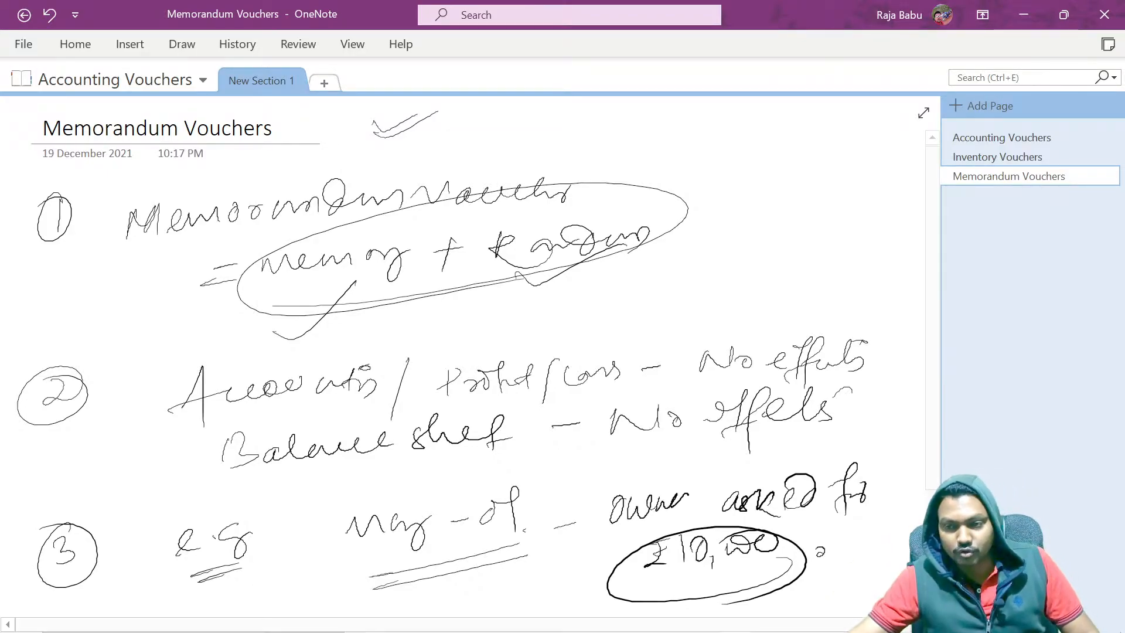
Handwrite circled sub-point a, "Drawings", below the point 3 example and mark it with a cross
scroll(921, 521, down, 3)
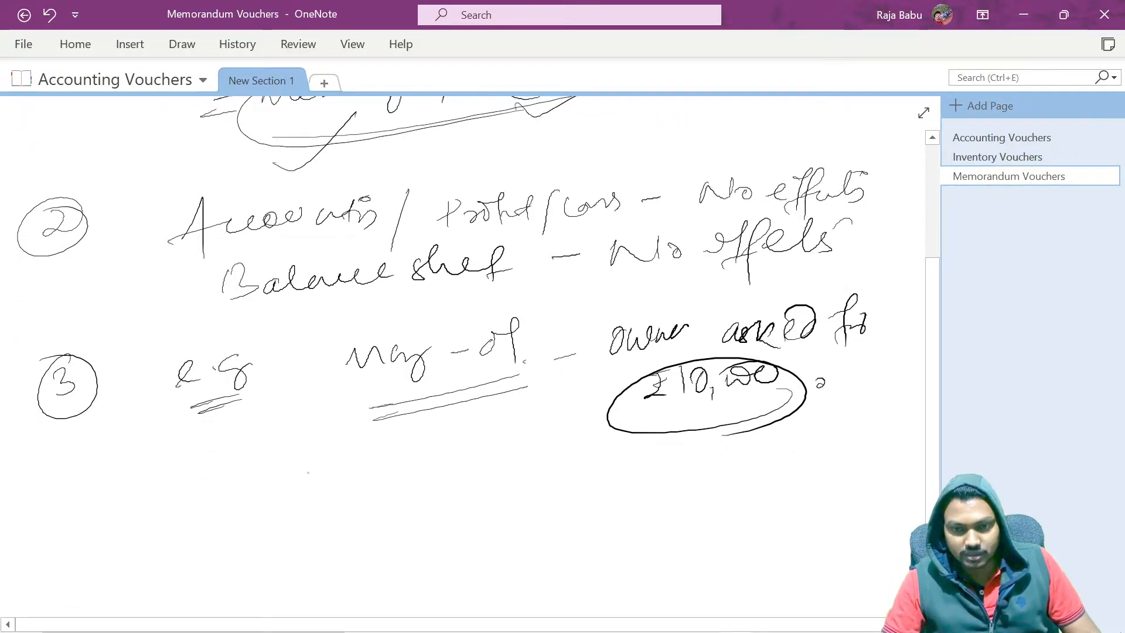
drag(311, 460, 365, 488)
mouse_move(361, 455)
mouse_down()
mouse_move(382, 480)
mouse_move(405, 461)
mouse_up()
mouse_move(425, 463)
mouse_down()
mouse_move(426, 476)
mouse_move(460, 478)
mouse_up()
drag(469, 463, 498, 450)
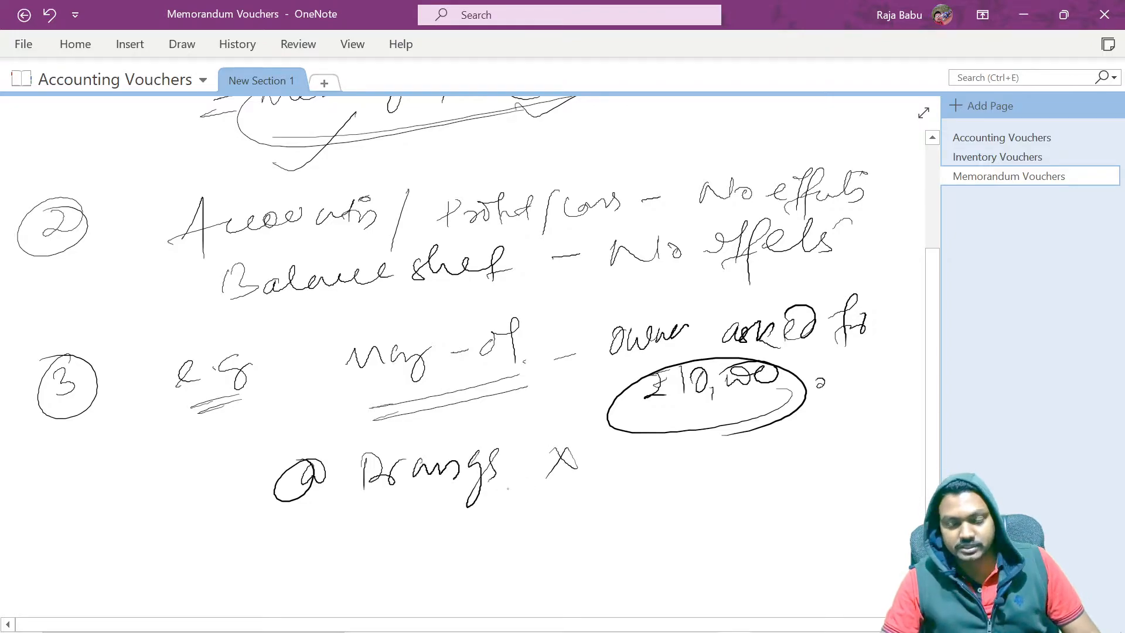
Handwrite circled sub-point b, "Expenses", below Drawings and mark it with a cross
mouse_move(290, 545)
mouse_down()
mouse_move(285, 560)
mouse_move(304, 530)
mouse_up()
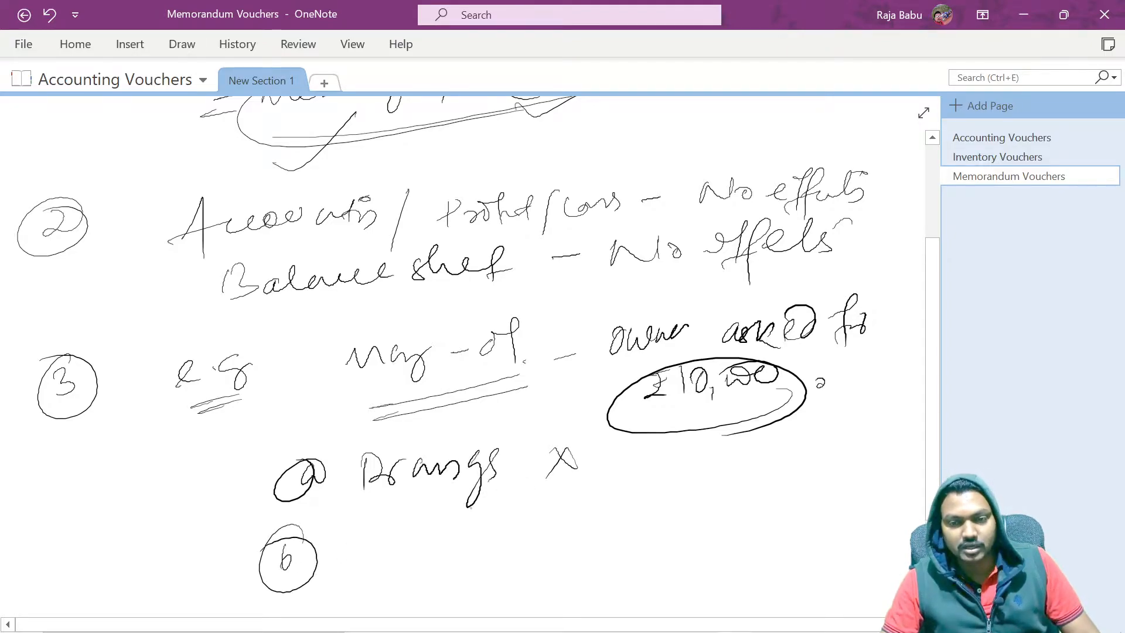
mouse_move(406, 526)
mouse_down()
mouse_move(411, 558)
mouse_move(522, 523)
mouse_up()
drag(584, 507, 606, 518)
drag(604, 505, 581, 530)
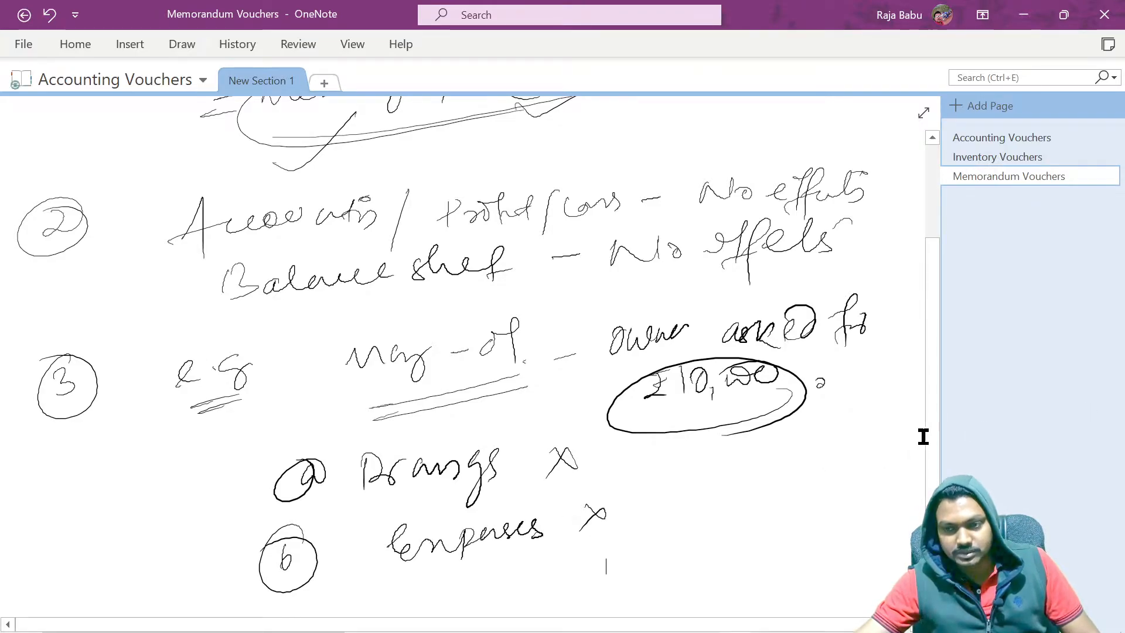
Handwrite circled sub-point c, "Payment", below Expenses and mark it with a cross
drag(934, 439, 932, 495)
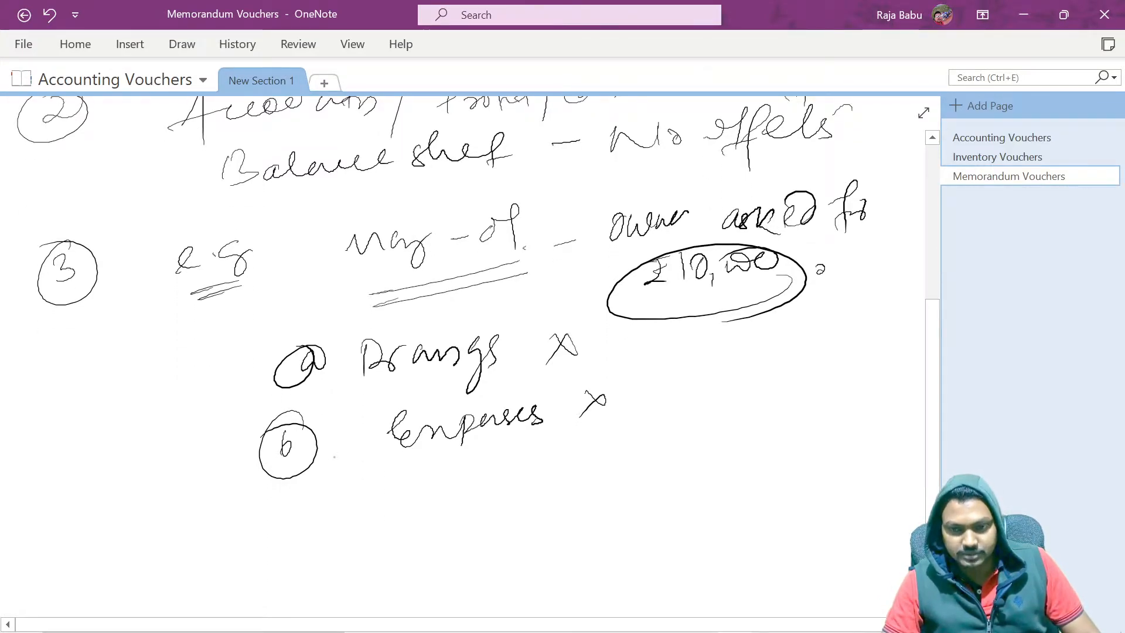
mouse_move(296, 497)
mouse_down()
mouse_move(270, 531)
mouse_move(302, 498)
mouse_up()
drag(293, 510, 292, 524)
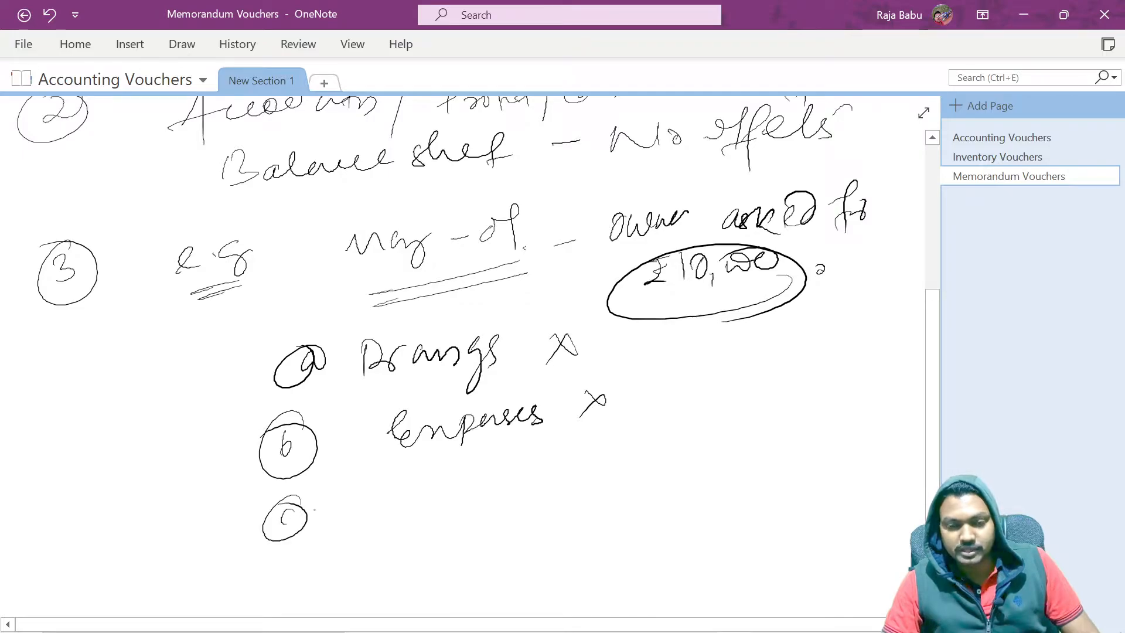
mouse_move(409, 485)
mouse_down()
mouse_move(406, 521)
mouse_move(476, 493)
mouse_up()
drag(595, 469, 612, 486)
drag(608, 472, 591, 498)
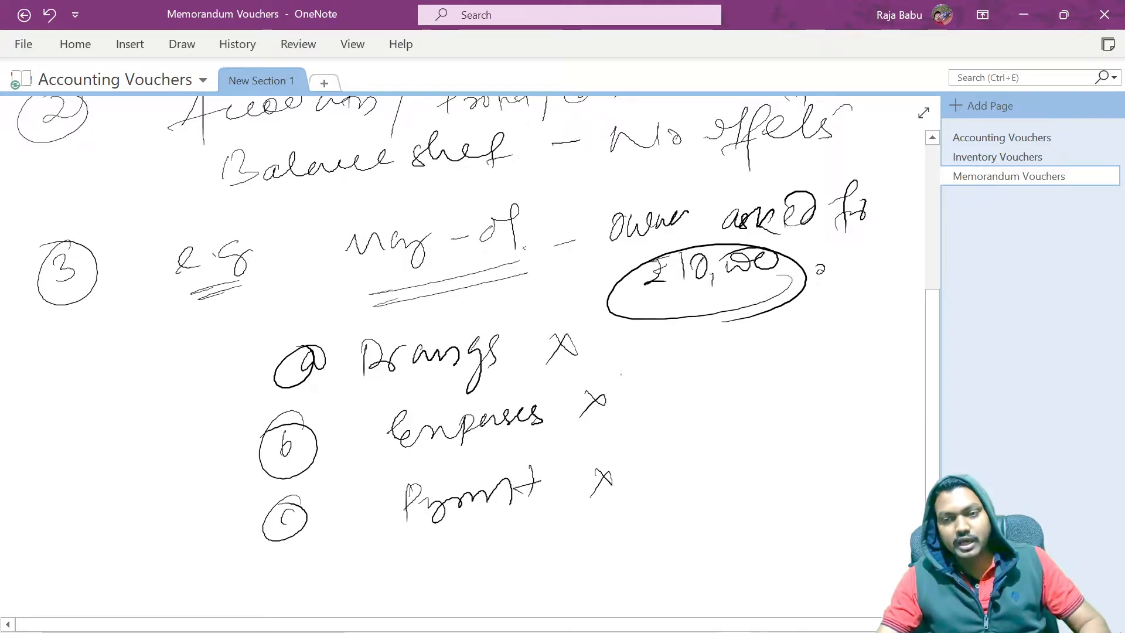
Draw a wavy bracket beside sub-points a to c and label it with a double-underlined "example"
mouse_move(627, 325)
mouse_down()
mouse_move(651, 458)
mouse_move(647, 515)
mouse_up()
mouse_move(740, 421)
mouse_down()
mouse_move(727, 438)
mouse_move(795, 447)
mouse_move(834, 415)
mouse_up()
mouse_move(757, 457)
mouse_down()
mouse_move(832, 445)
mouse_move(839, 456)
mouse_up()
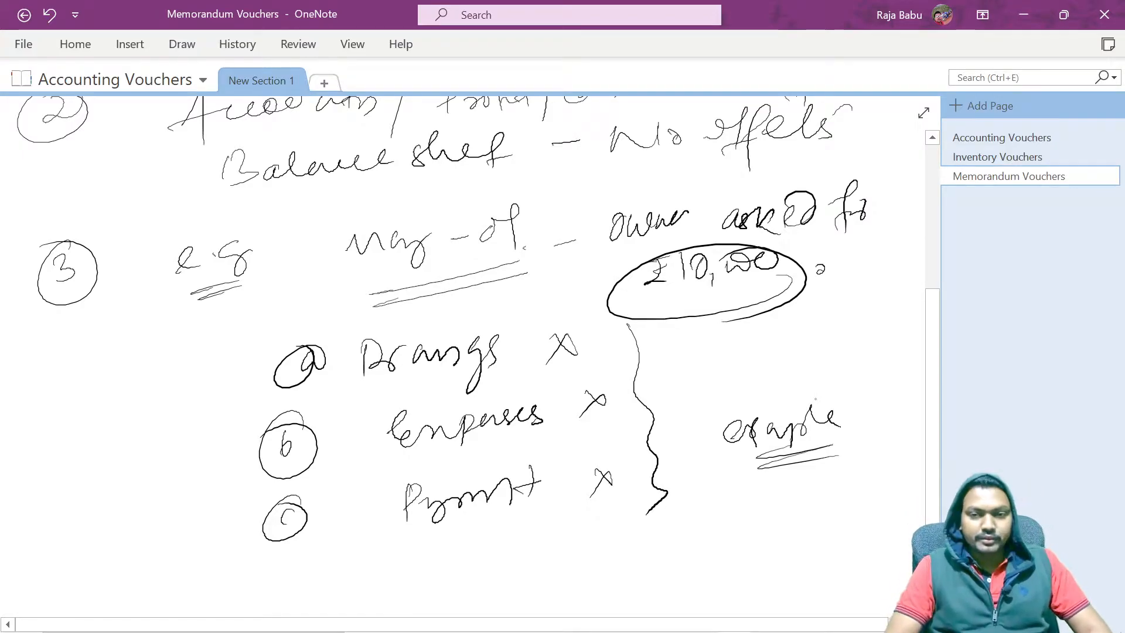
Switch to TallyPrime and open accounting voucher creation
key(alt+Tab)
key(alt+Tab)
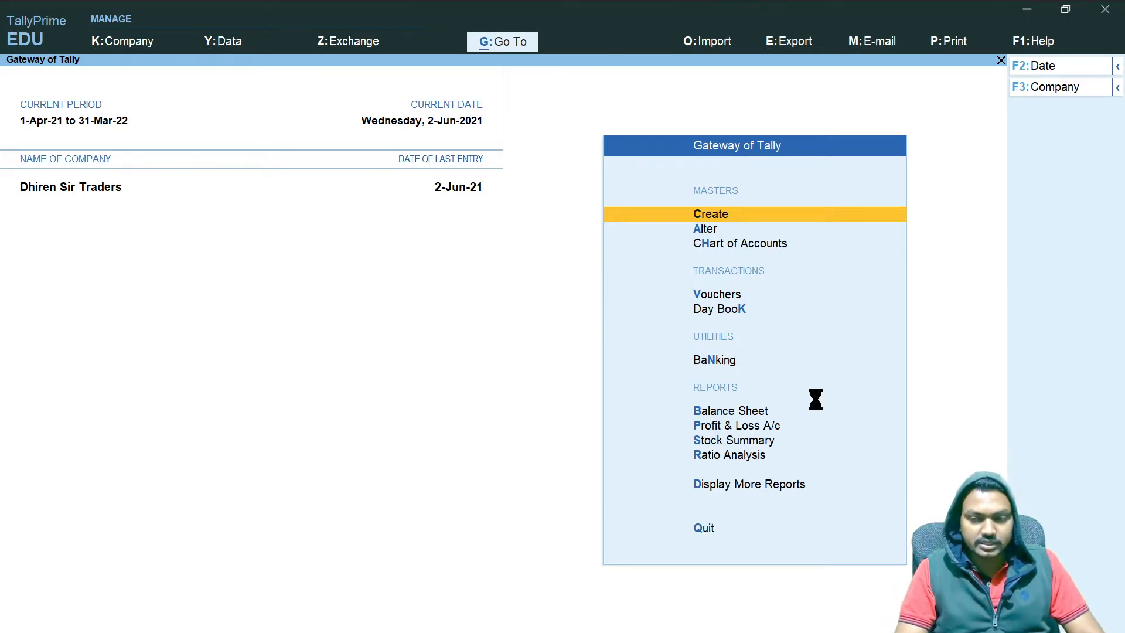
key(v)
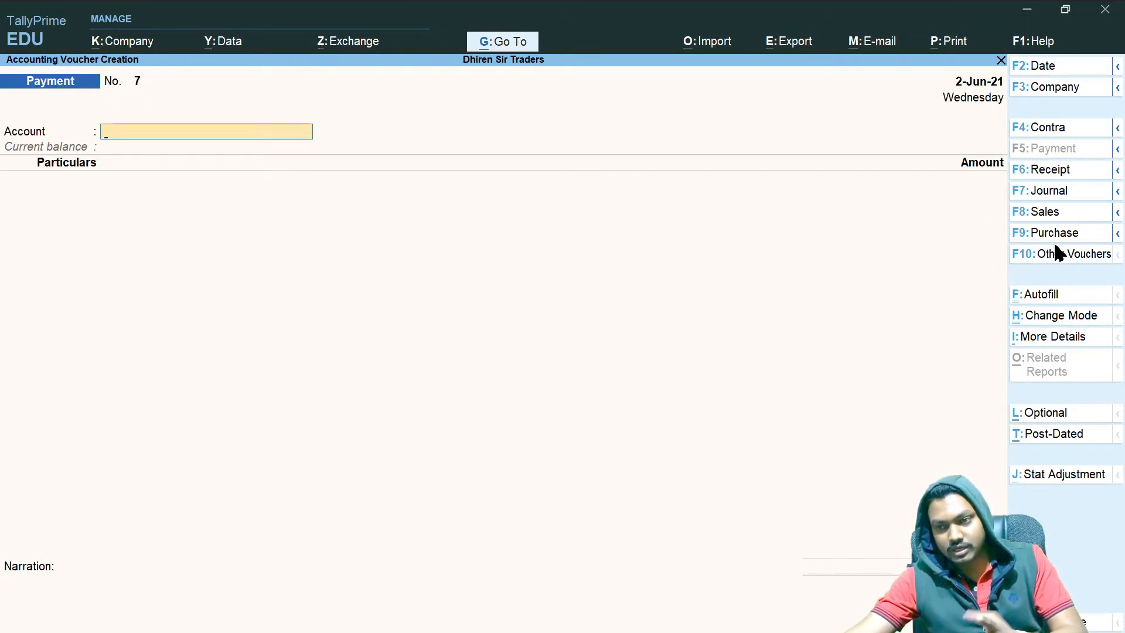
Show the inactive voucher types and activate Memorandum as the type of the new voucher
click(1063, 258)
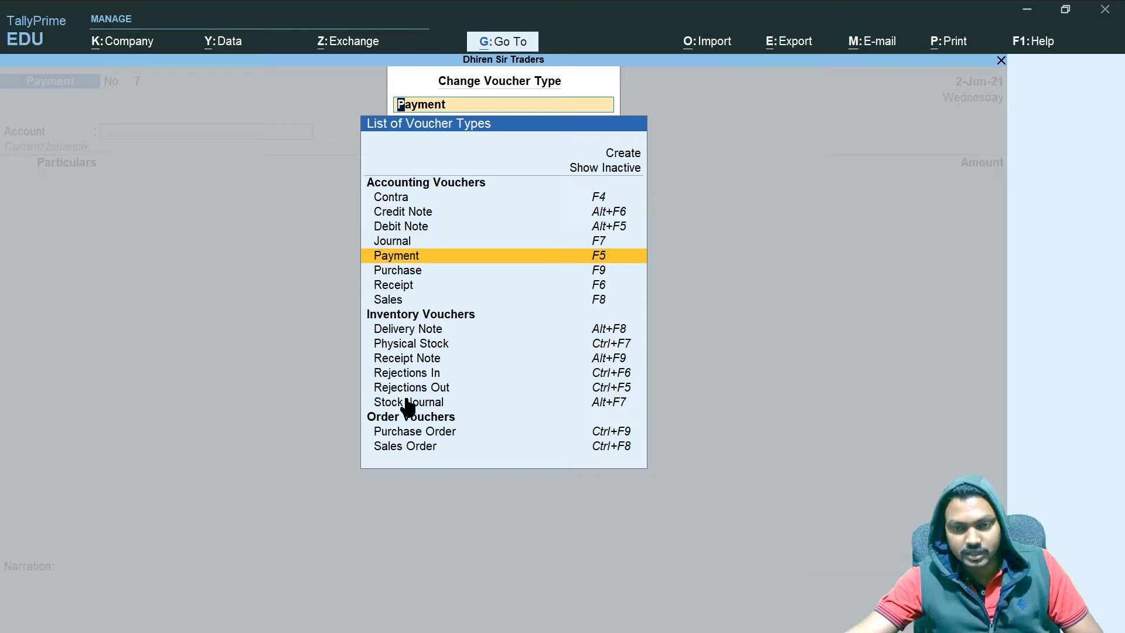
click(606, 174)
click(607, 175)
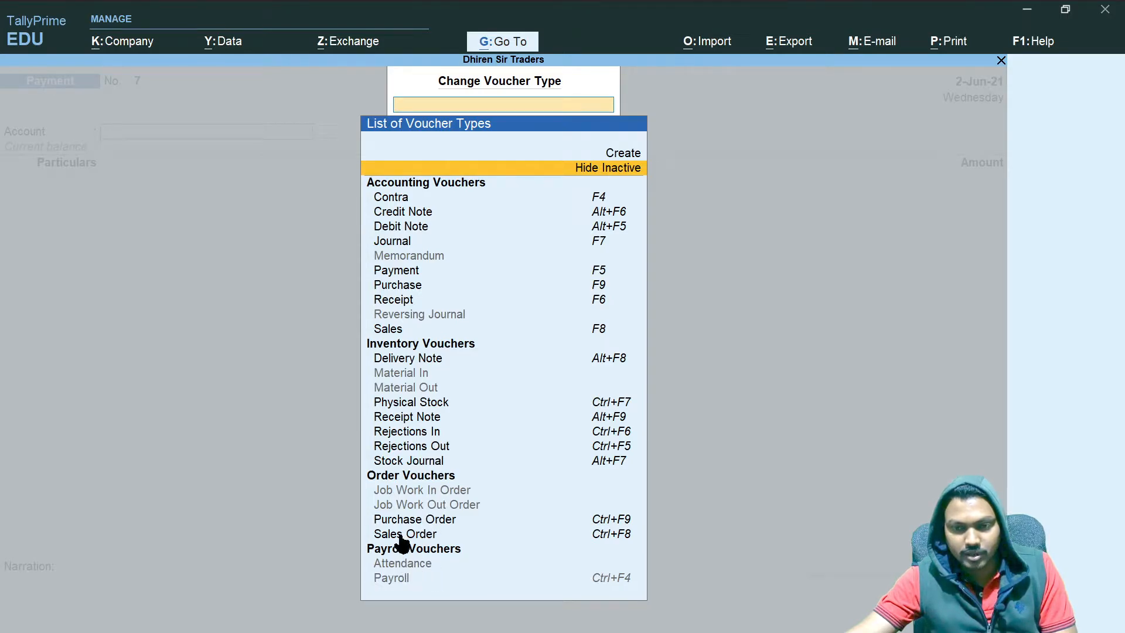
click(414, 258)
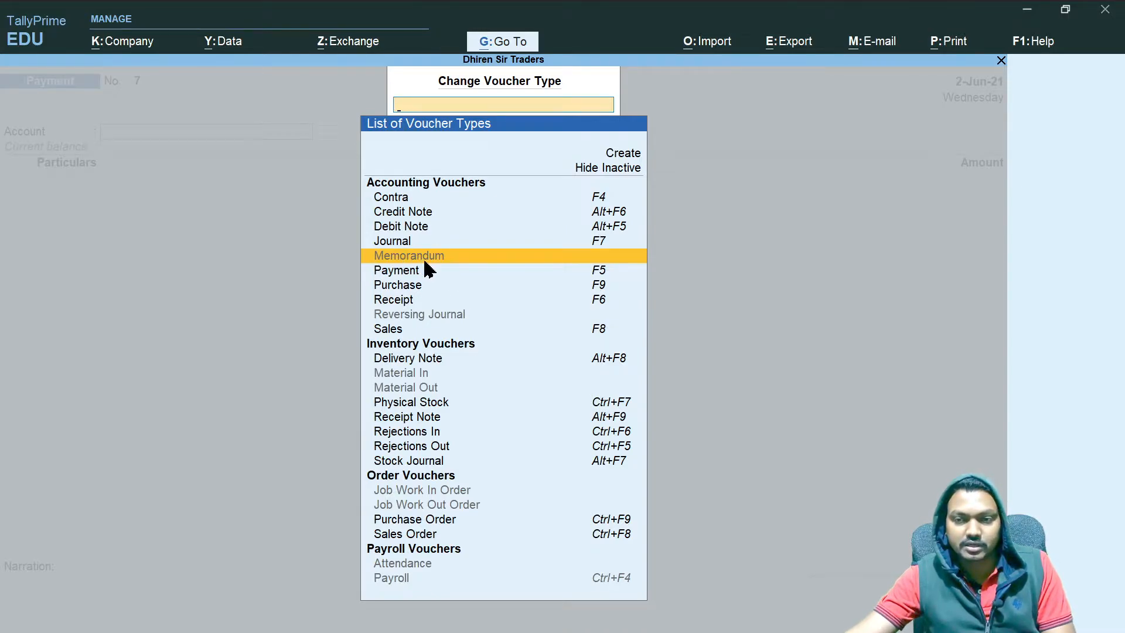
key(Return)
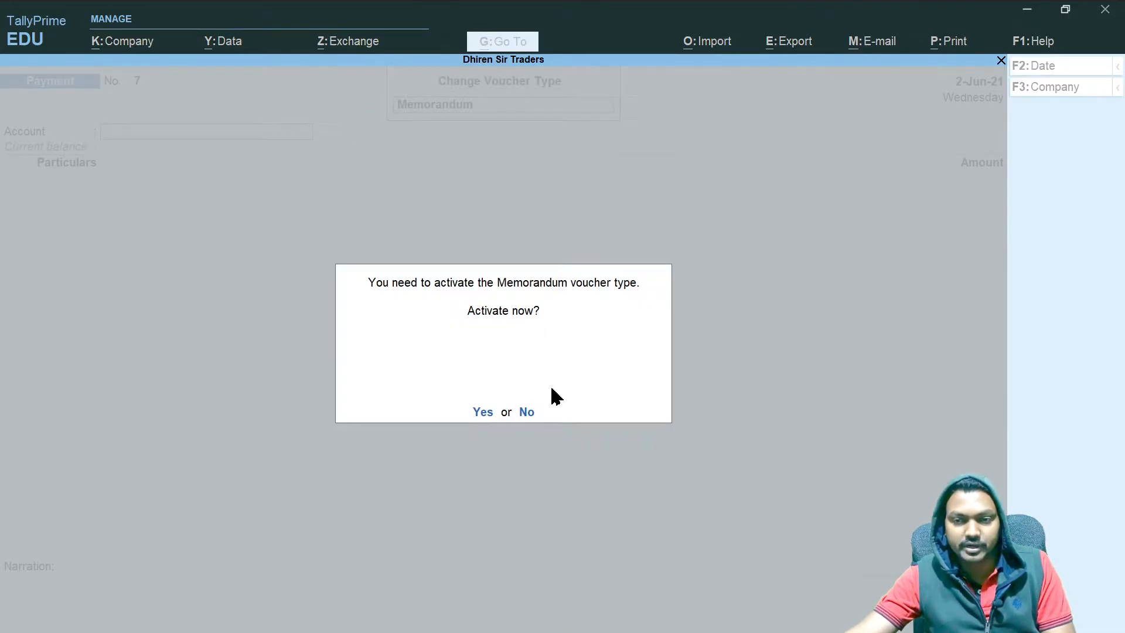
click(495, 412)
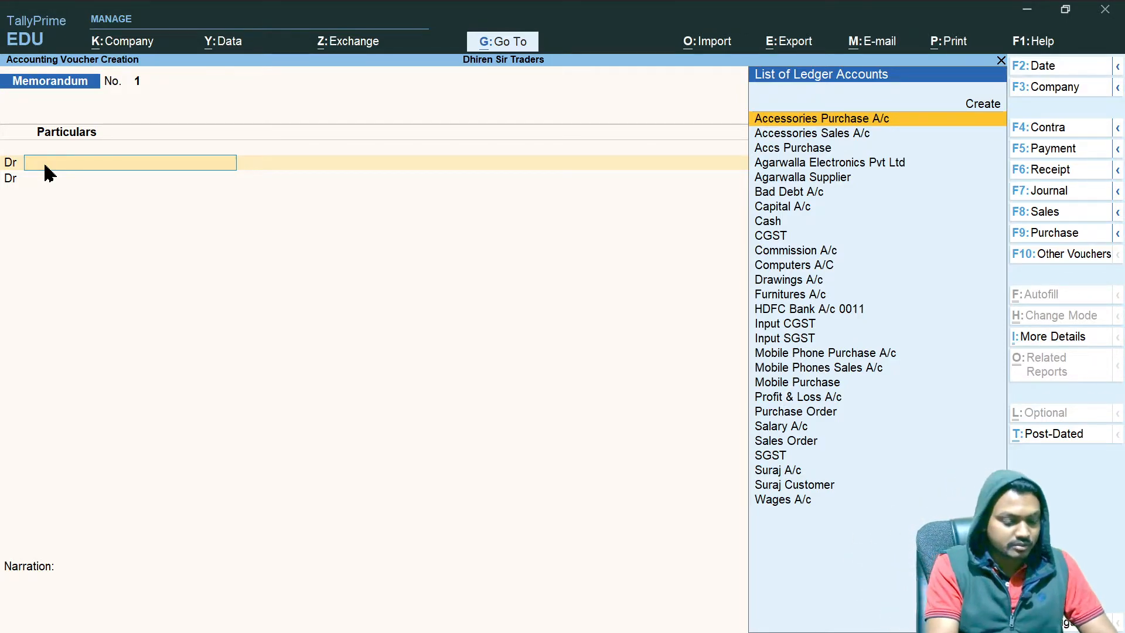
Debit Drawings A/c with 10,000 in the memorandum voucher
text(dr)
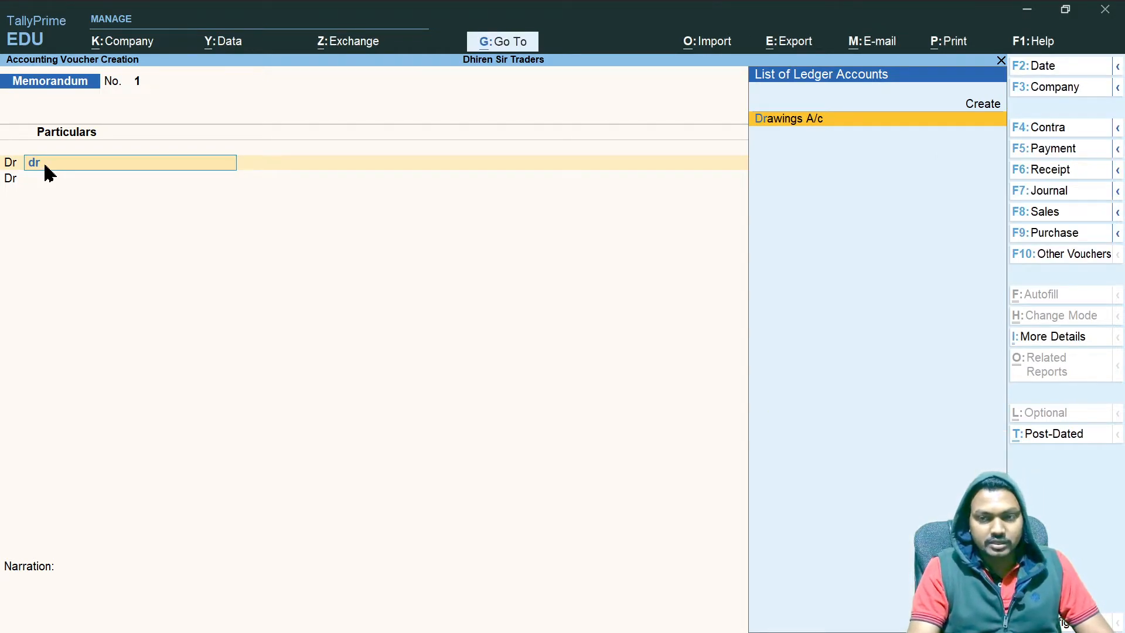
key(Return)
text(10,000)
key(Return)
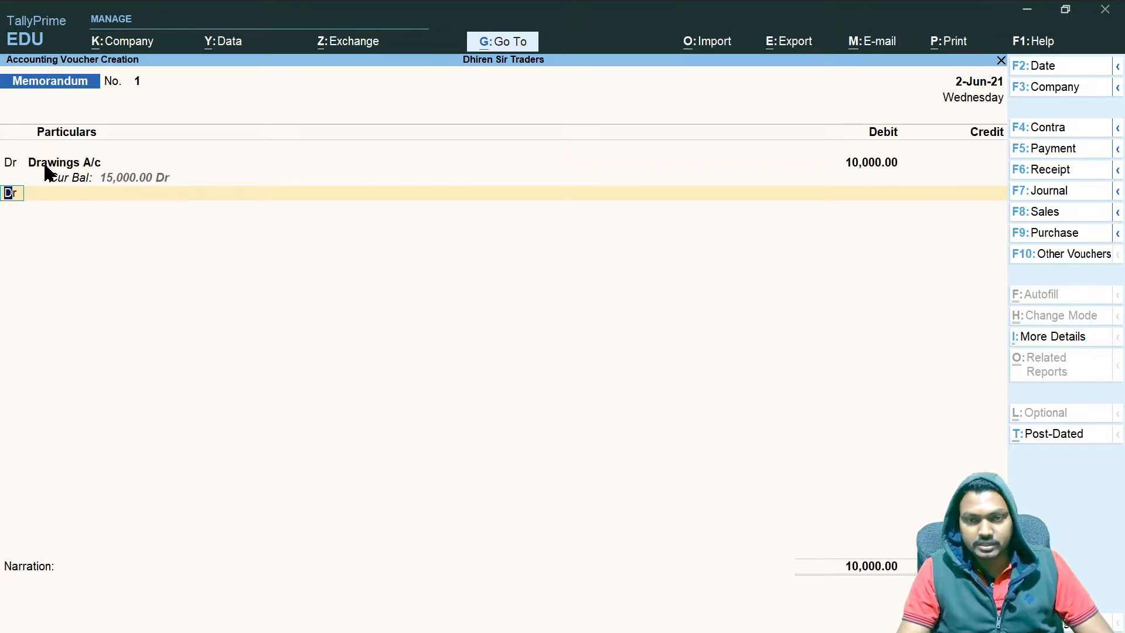
Credit the Cash ledger with 10,000 on the second line of the memorandum voucher
text(c)
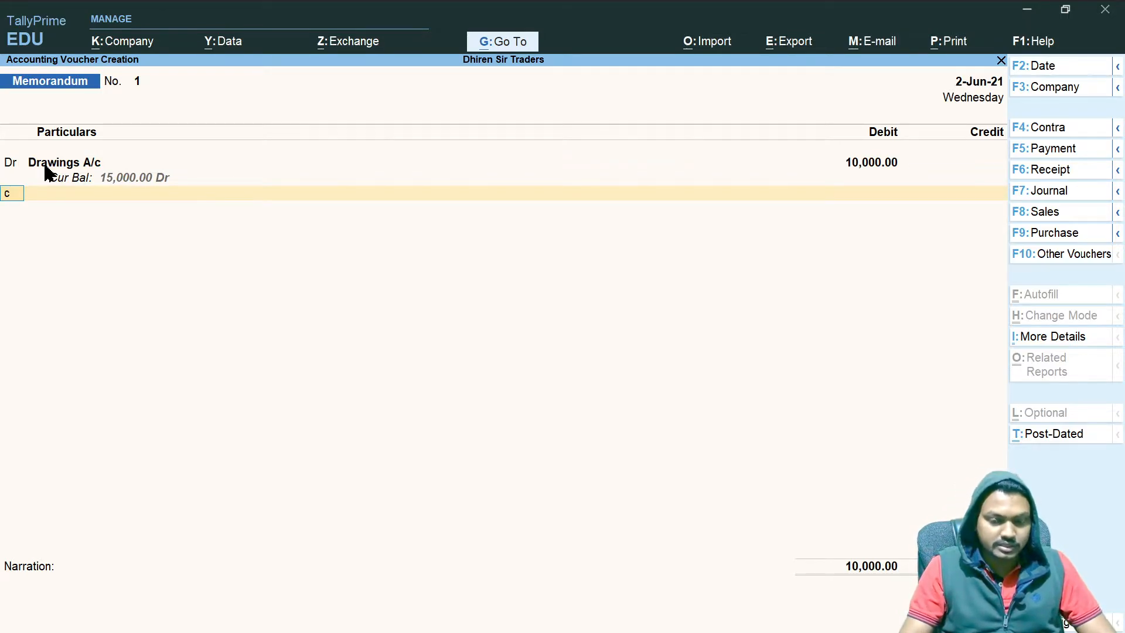
key(Return)
text(cash)
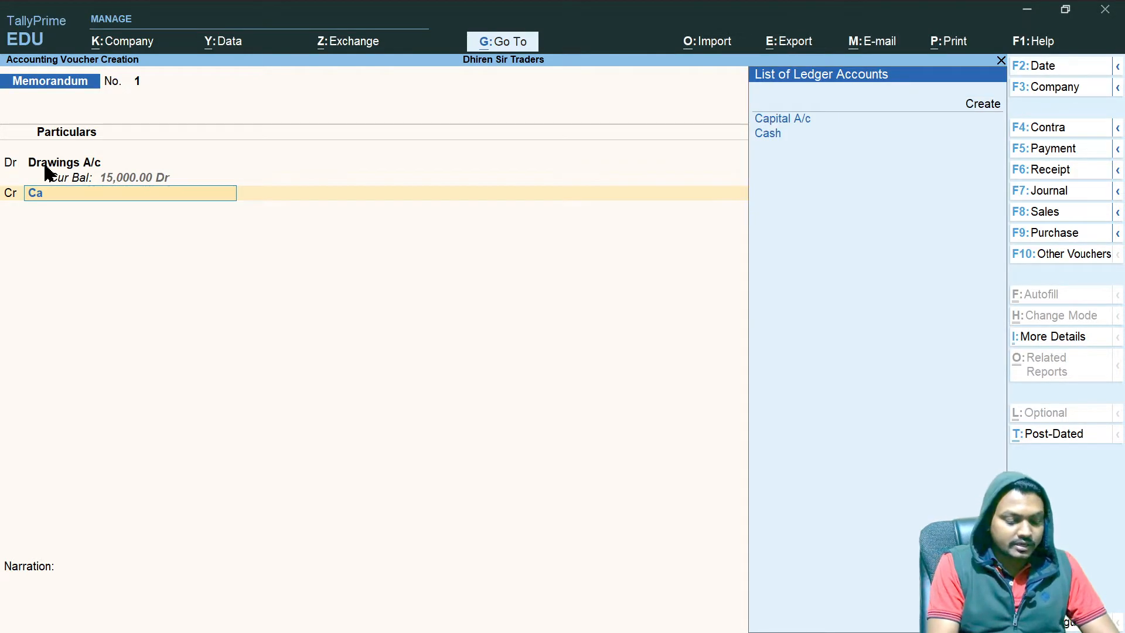
key(Return)
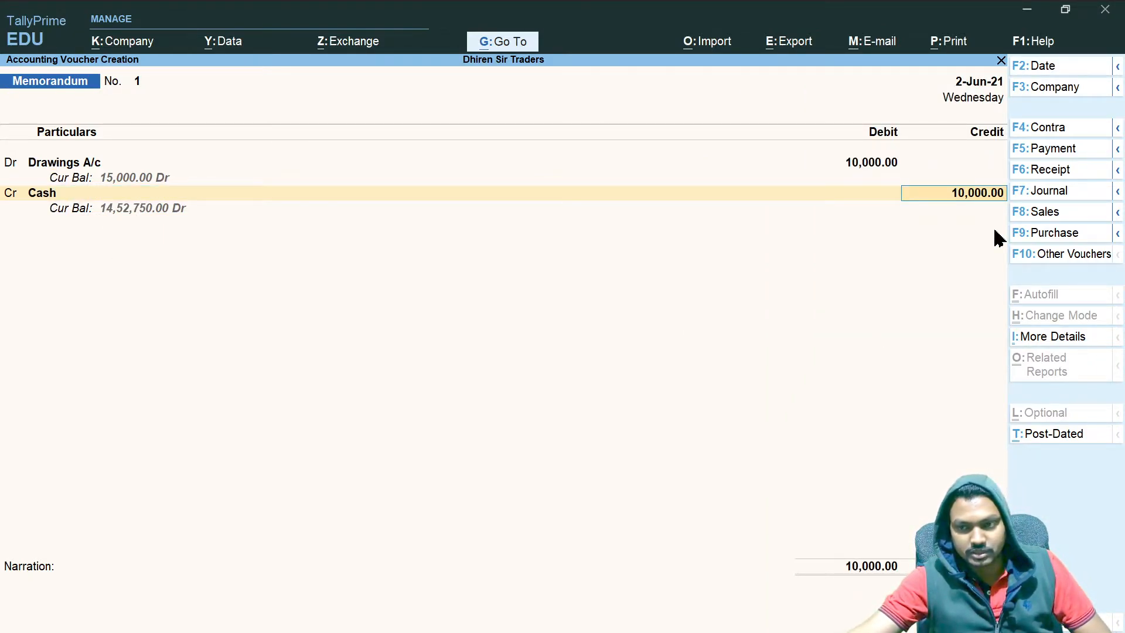
key(Return)
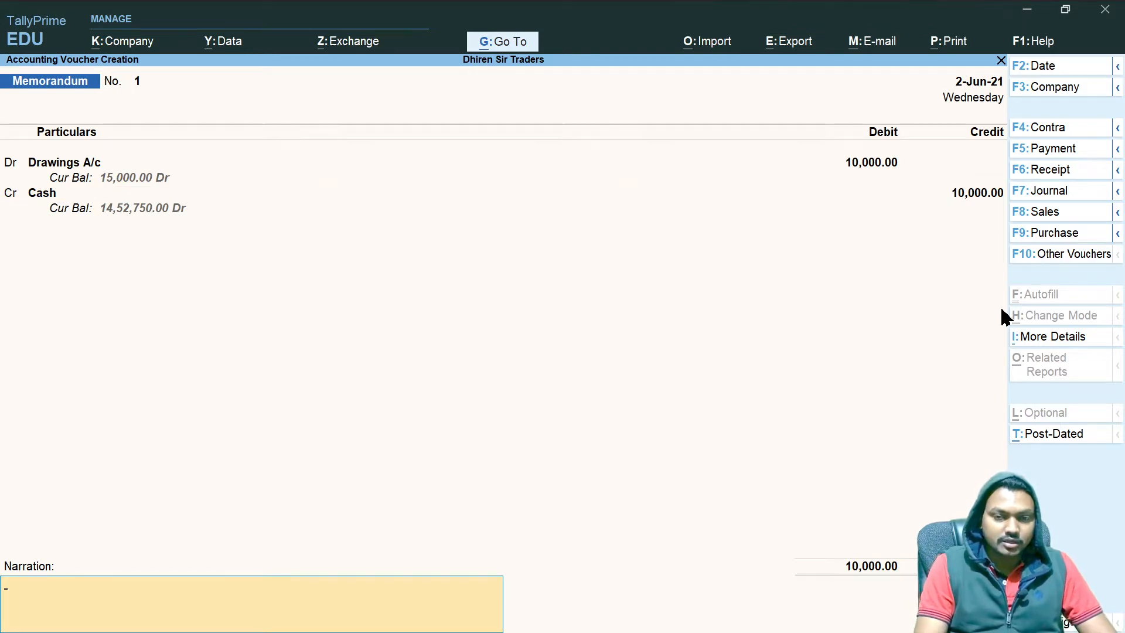
Enter a narration stating that the amount was paid to the owner, by name, and that the purpose is not yet confirmed
text(Being Amou)
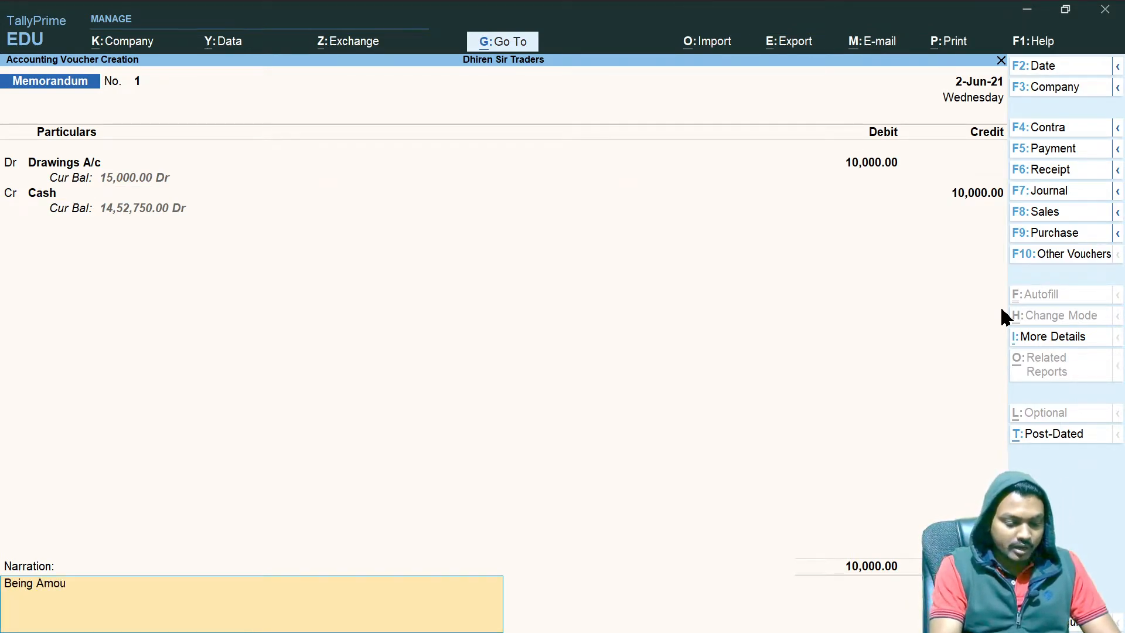
text(nt paid)
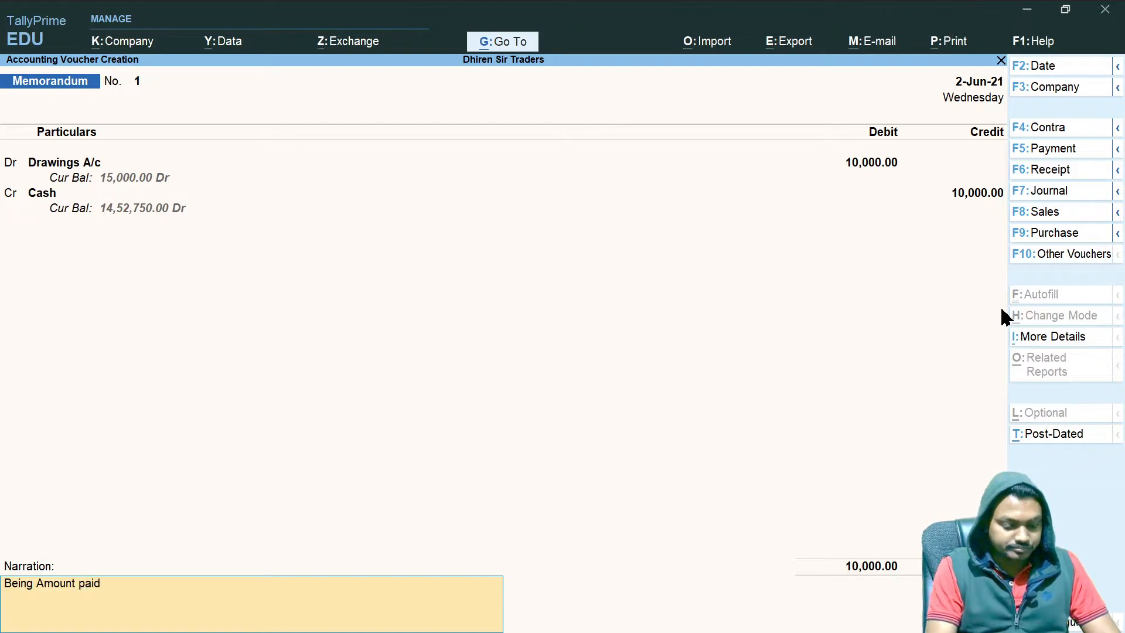
text( to owner Mr Da)
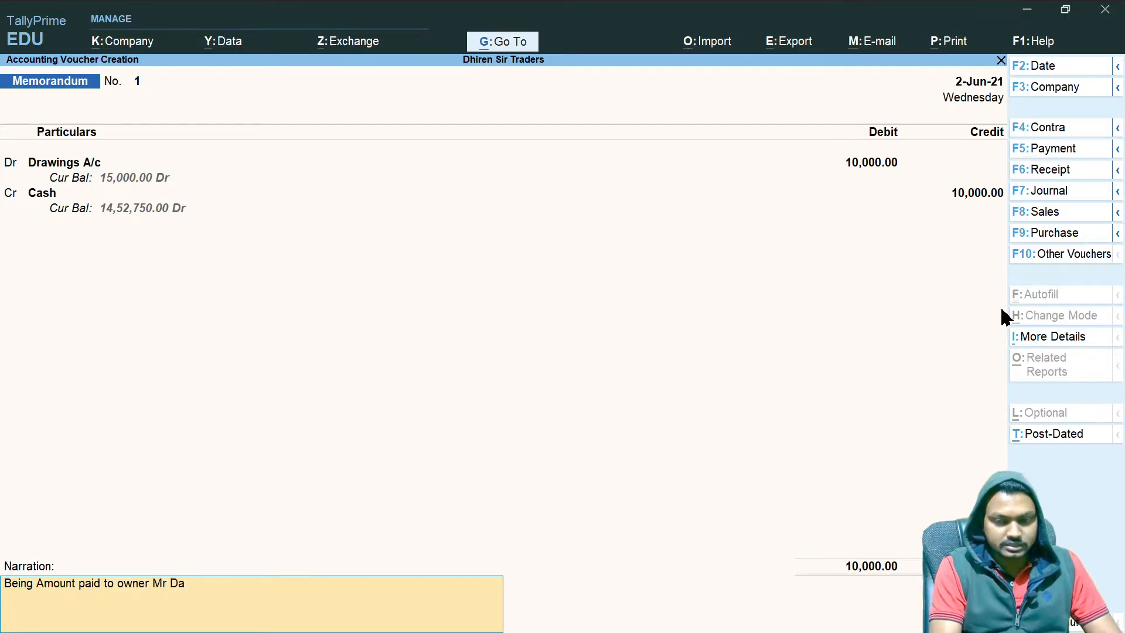
text(s, The )
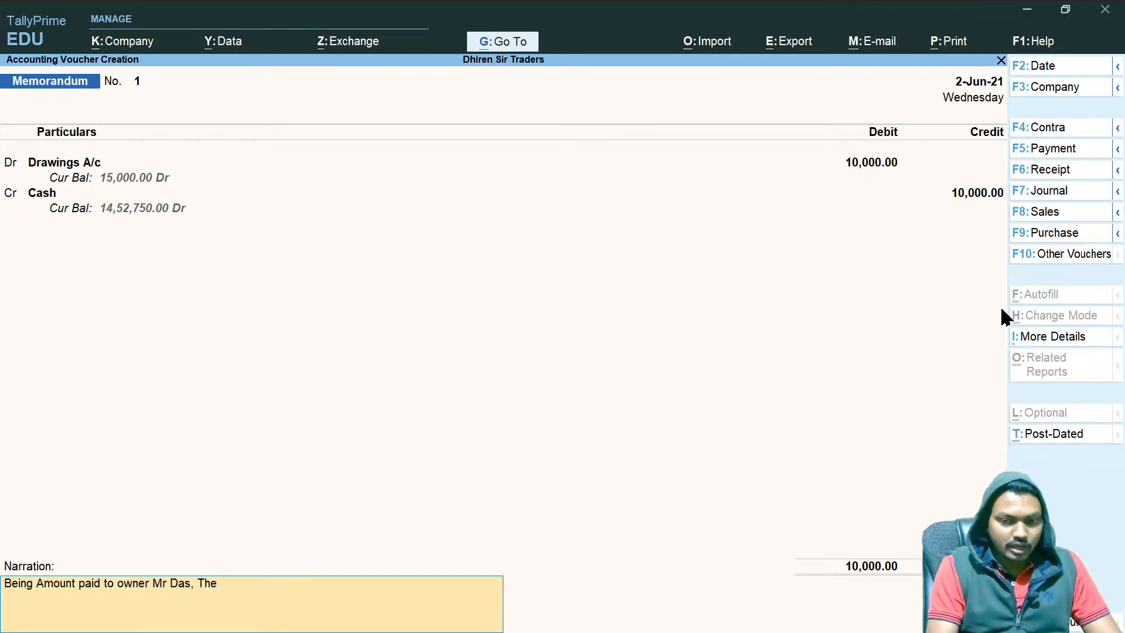
text(Purp)
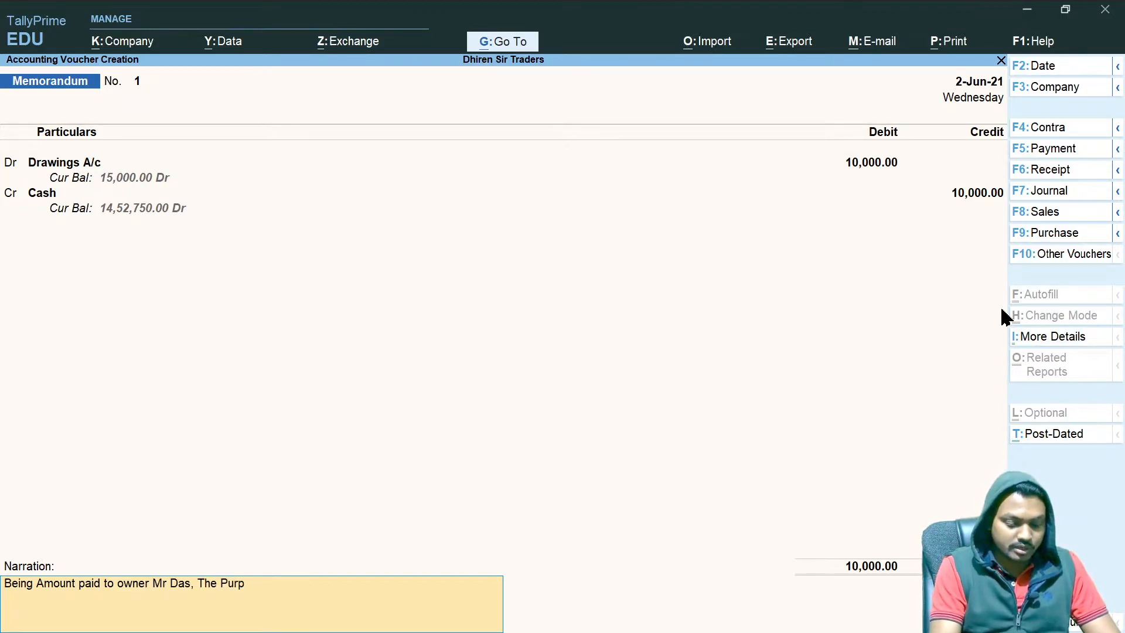
text(ose Not yet Confirmed.)
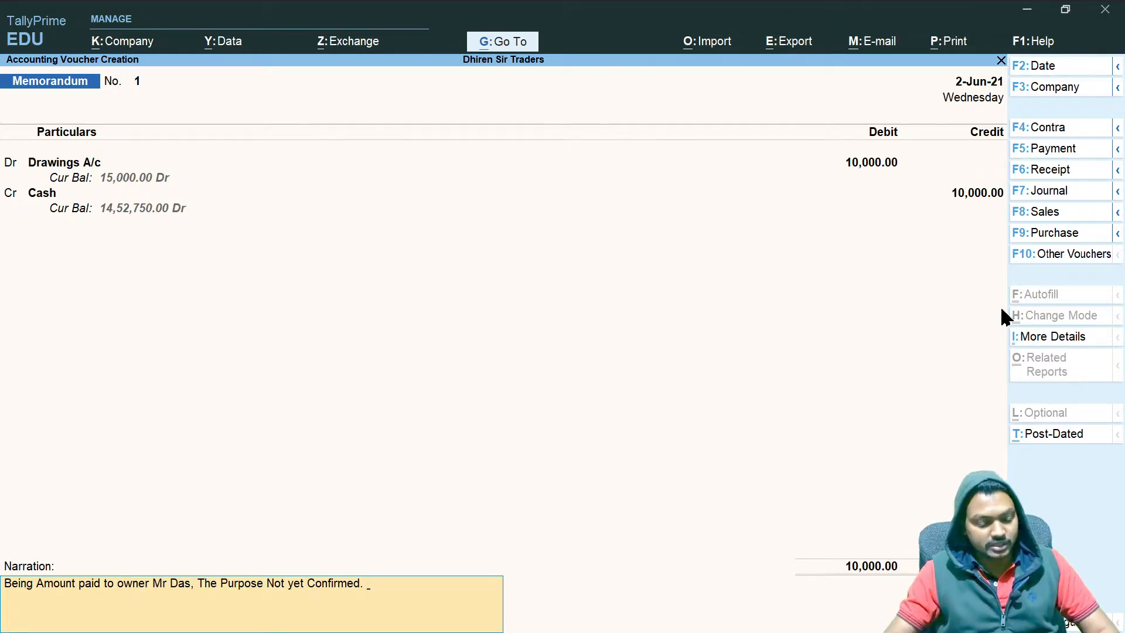
Switch to OneNote and handwrite circled point 4 with an underlined "Advantage" heading below the list of examples
key(alt+Tab)
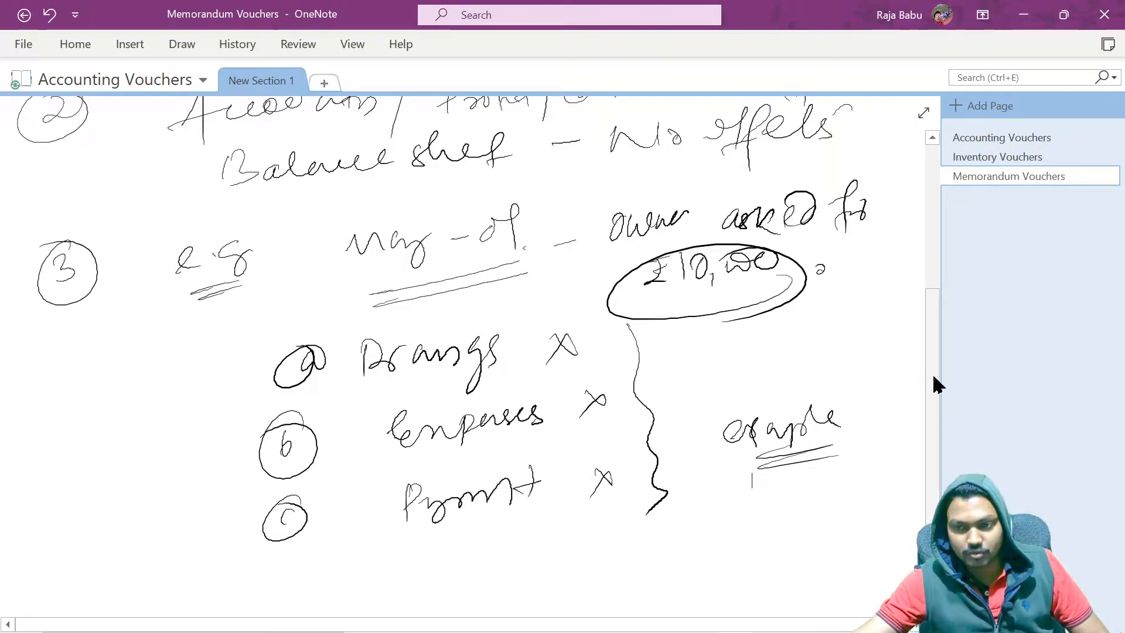
scroll(936, 384, down, 3)
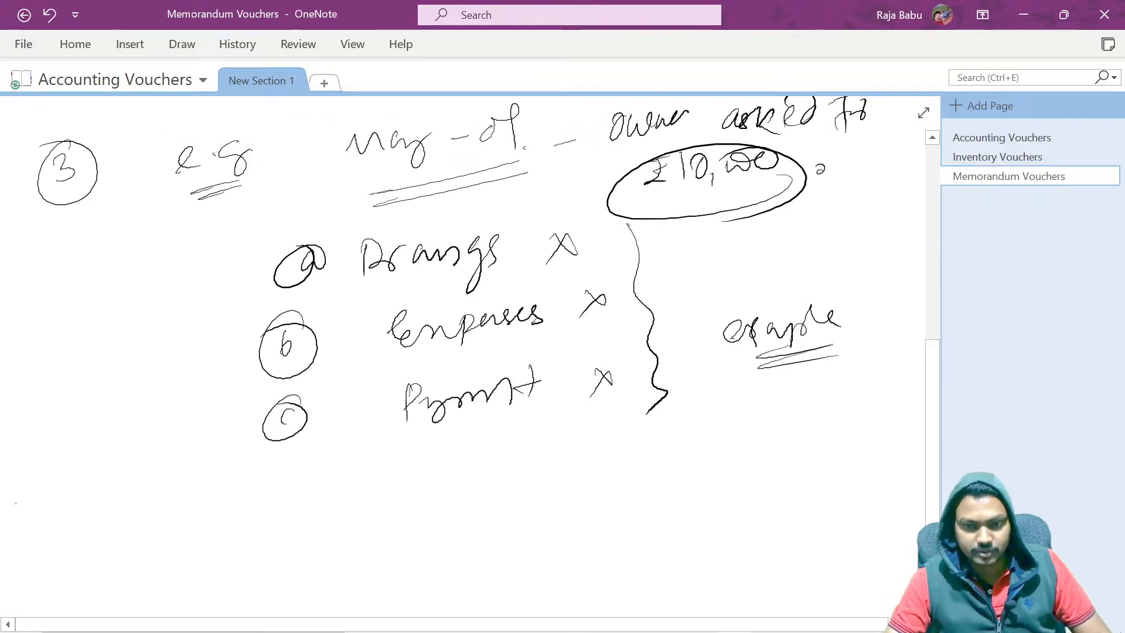
mouse_move(83, 499)
mouse_down()
mouse_move(103, 531)
mouse_move(58, 503)
mouse_up()
mouse_move(191, 488)
mouse_down()
mouse_move(177, 518)
mouse_move(194, 527)
mouse_up()
mouse_move(172, 512)
mouse_down()
mouse_move(243, 493)
mouse_move(277, 503)
mouse_move(298, 478)
mouse_up()
mouse_move(296, 477)
mouse_down()
mouse_move(296, 509)
mouse_move(315, 488)
mouse_move(337, 516)
mouse_up()
drag(350, 482, 365, 483)
drag(257, 536, 360, 513)
Handwrite two dashed advantages beside the point 4 heading: "purpose not clear" and "blurred objective"
mouse_move(413, 484)
mouse_down()
mouse_move(480, 484)
mouse_move(578, 455)
mouse_move(748, 444)
mouse_move(768, 428)
mouse_up()
drag(415, 538, 434, 535)
drag(496, 511, 494, 535)
mouse_move(493, 518)
mouse_down()
mouse_move(522, 531)
mouse_move(590, 510)
mouse_up()
mouse_move(586, 516)
mouse_down()
mouse_move(692, 505)
mouse_move(679, 522)
mouse_move(744, 487)
mouse_move(788, 490)
mouse_up()
click(705, 484)
drag(766, 471, 800, 464)
drag(930, 454, 925, 499)
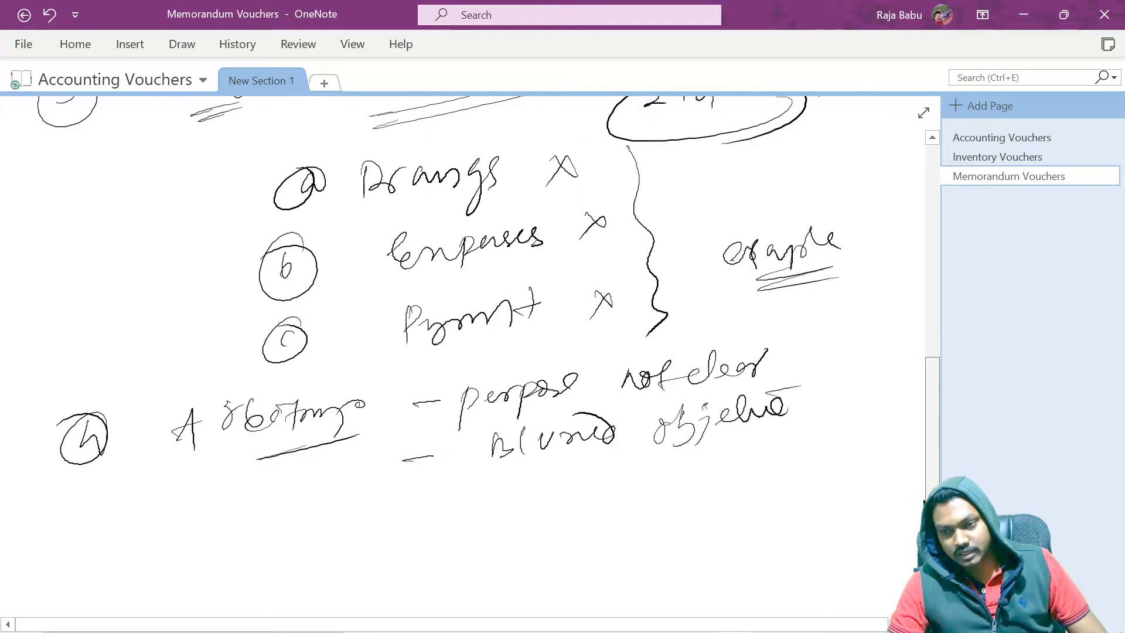
Handwrite a third dashed advantage beginning "for memory" under point 4 and double-underline its last word
mouse_move(397, 505)
mouse_down()
mouse_move(490, 480)
mouse_move(494, 491)
mouse_up()
drag(503, 491, 523, 495)
mouse_move(561, 492)
mouse_down()
mouse_move(586, 476)
mouse_move(611, 484)
mouse_move(686, 467)
mouse_move(669, 490)
mouse_up()
mouse_move(722, 469)
mouse_down()
mouse_move(785, 437)
mouse_move(770, 480)
mouse_up()
drag(774, 450, 811, 435)
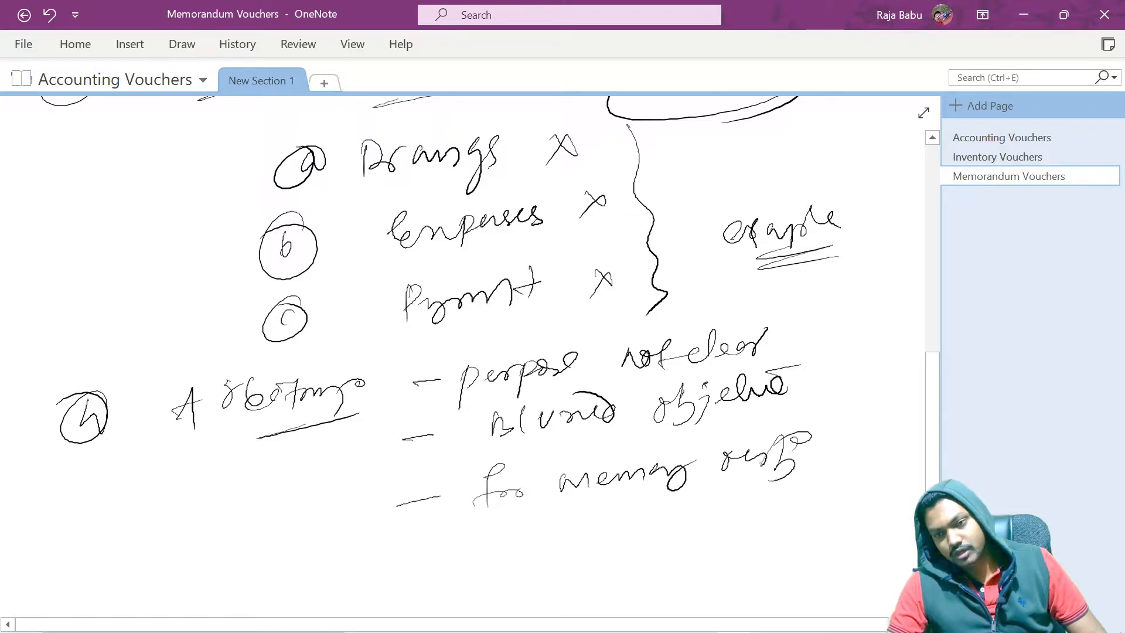
drag(714, 492, 795, 481)
drag(703, 502, 795, 489)
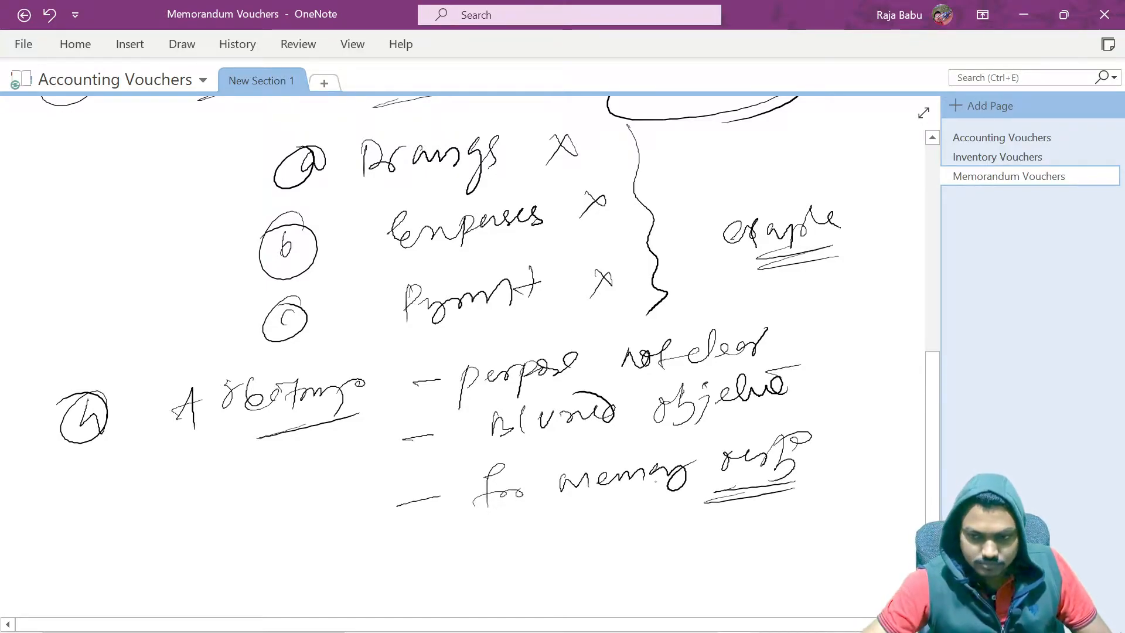
Switch to TallyPrime and save the memorandum voucher with its narration
key(alt+Tab)
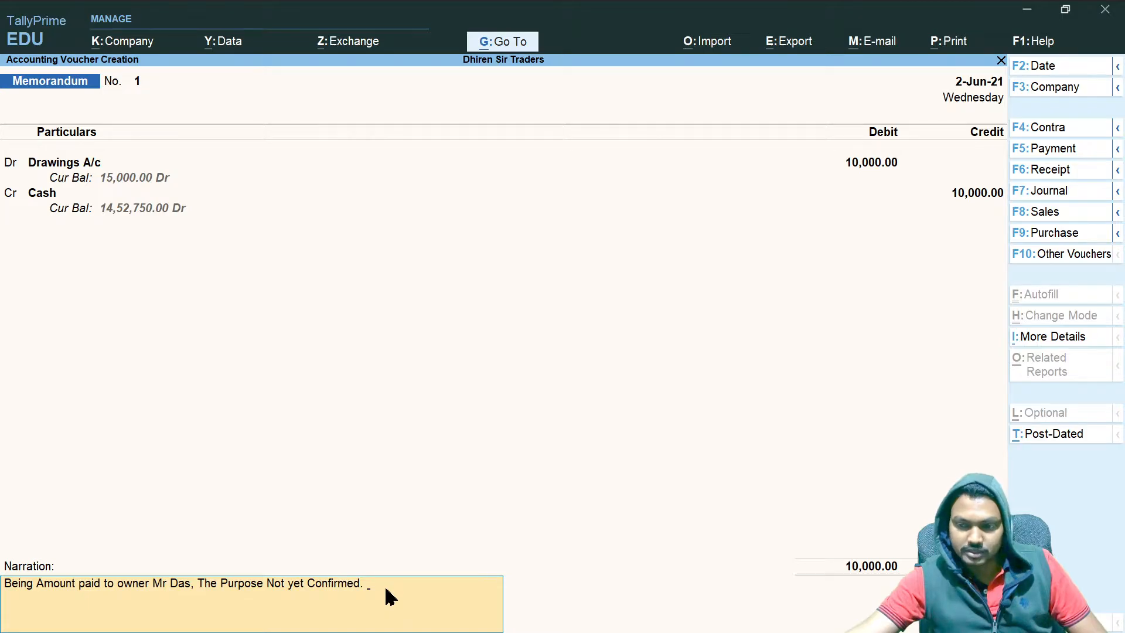
key(Return)
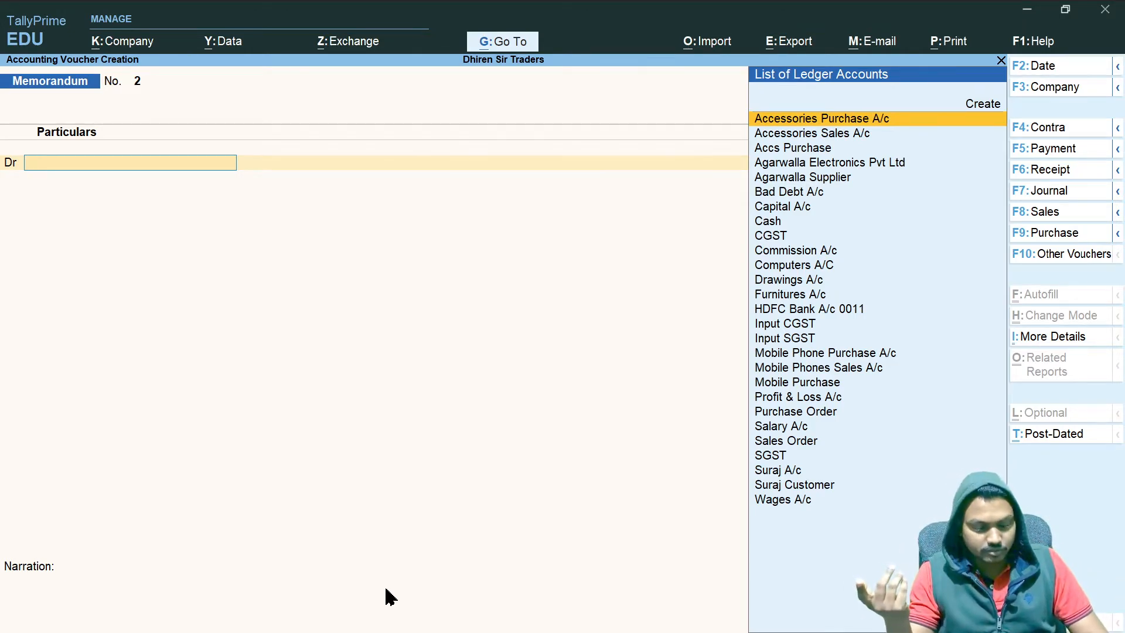
Switch to OneNote, review the date and amount in the handwritten example, and return to TallyPrime
key(alt+Tab)
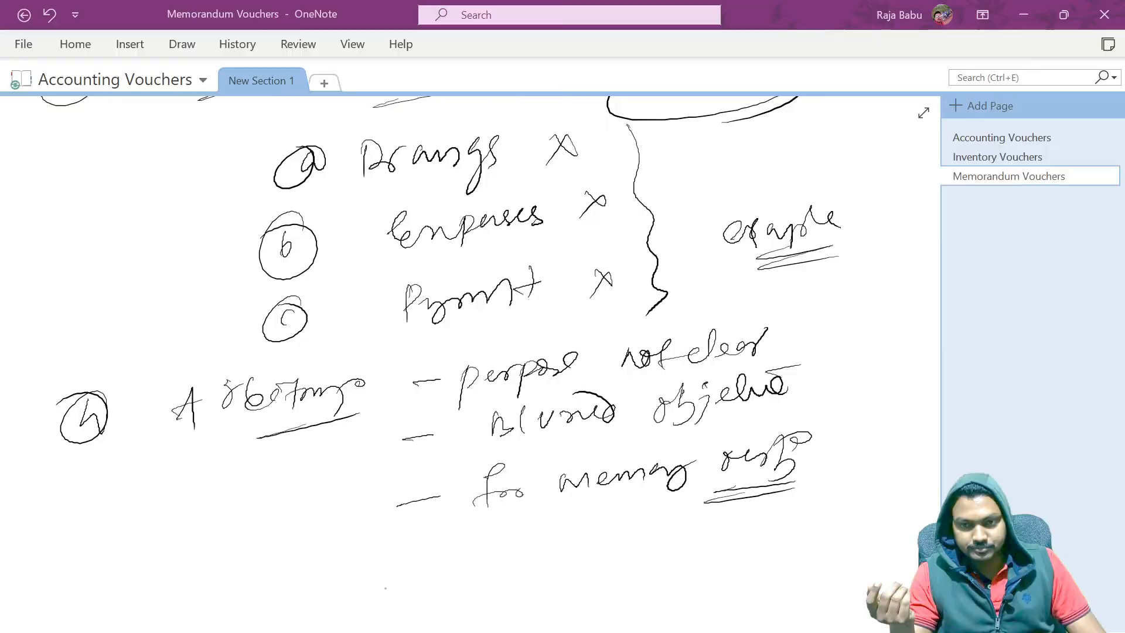
scroll(449, 410, up, 5)
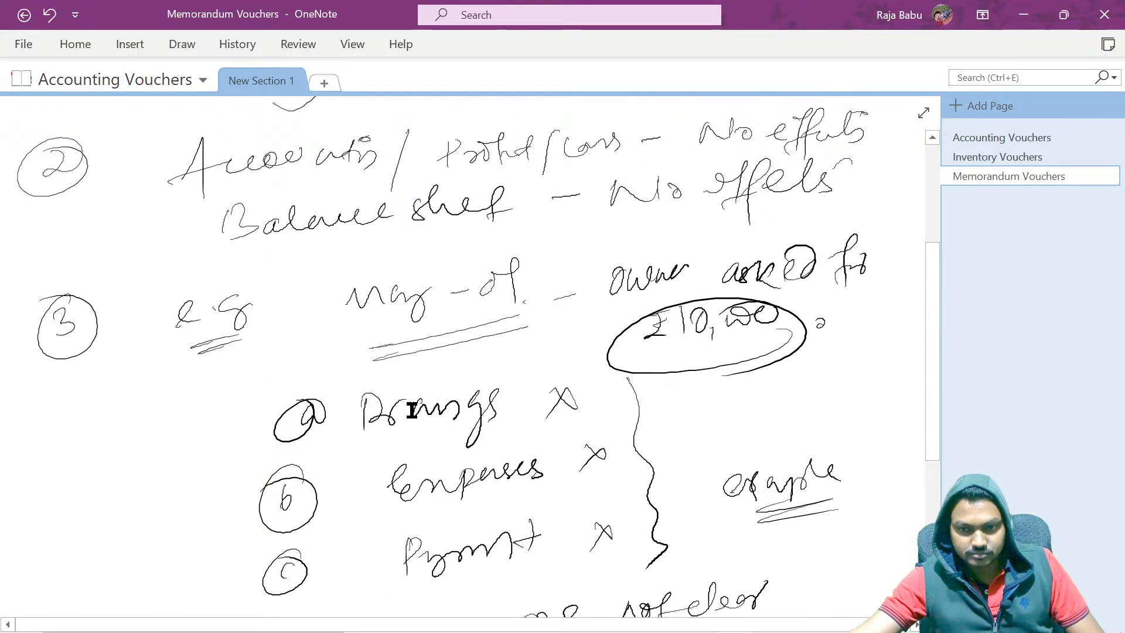
scroll(412, 410, up, 2)
scroll(526, 452, down, 4)
key(alt+Tab)
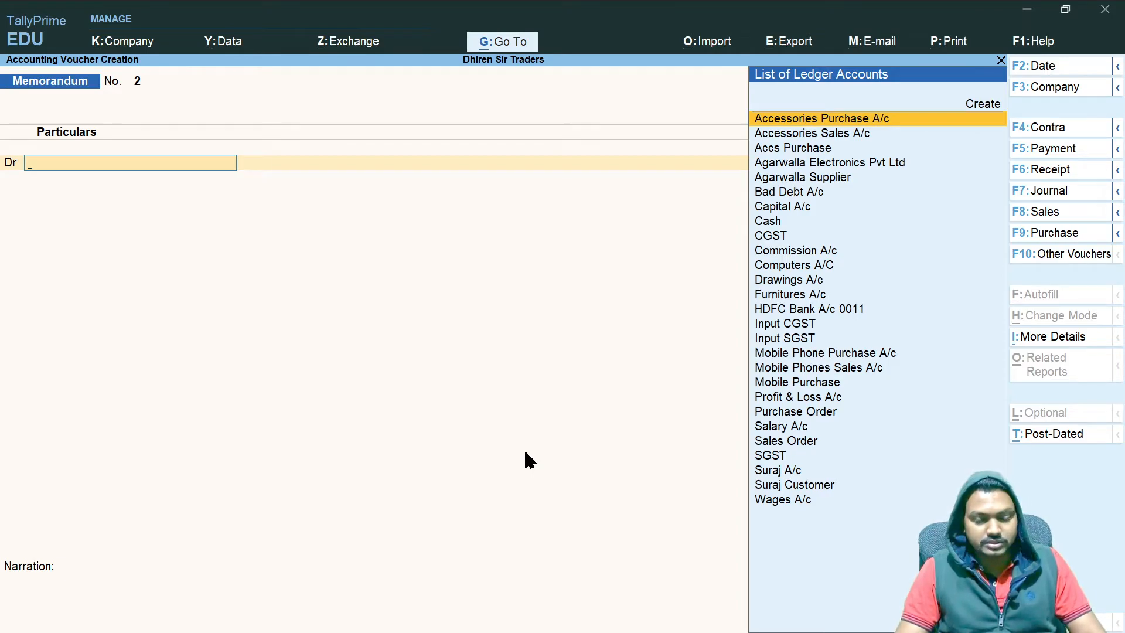
Leave voucher creation and open the Day Book
key(Escape)
key(Escape)
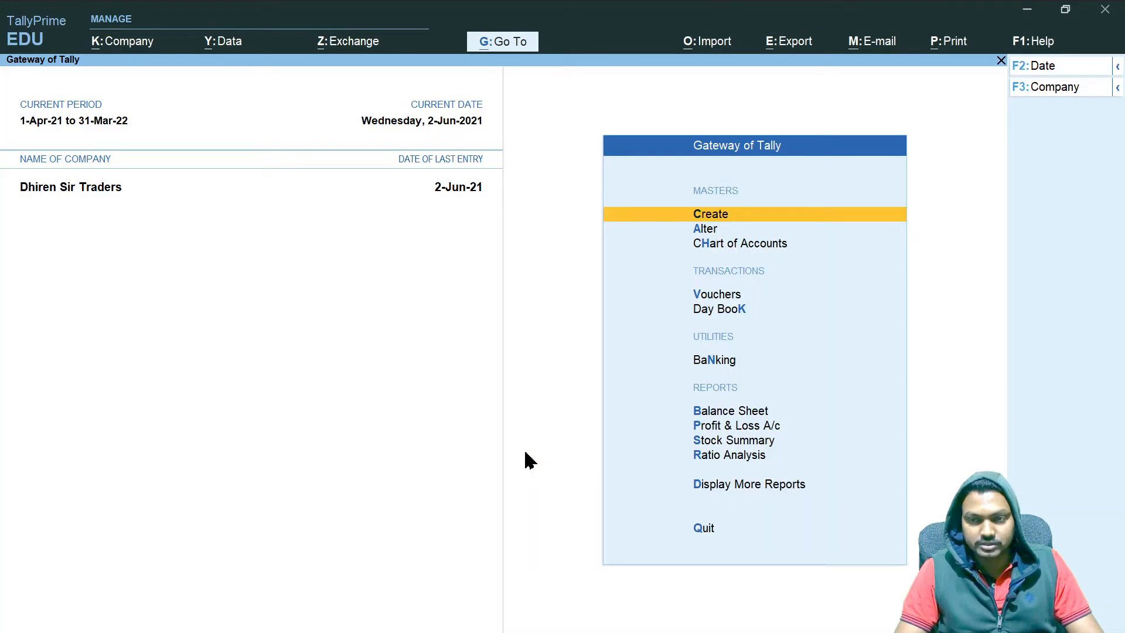
key(Down)
key(Down)
key(Down)
key(Down)
key(Return)
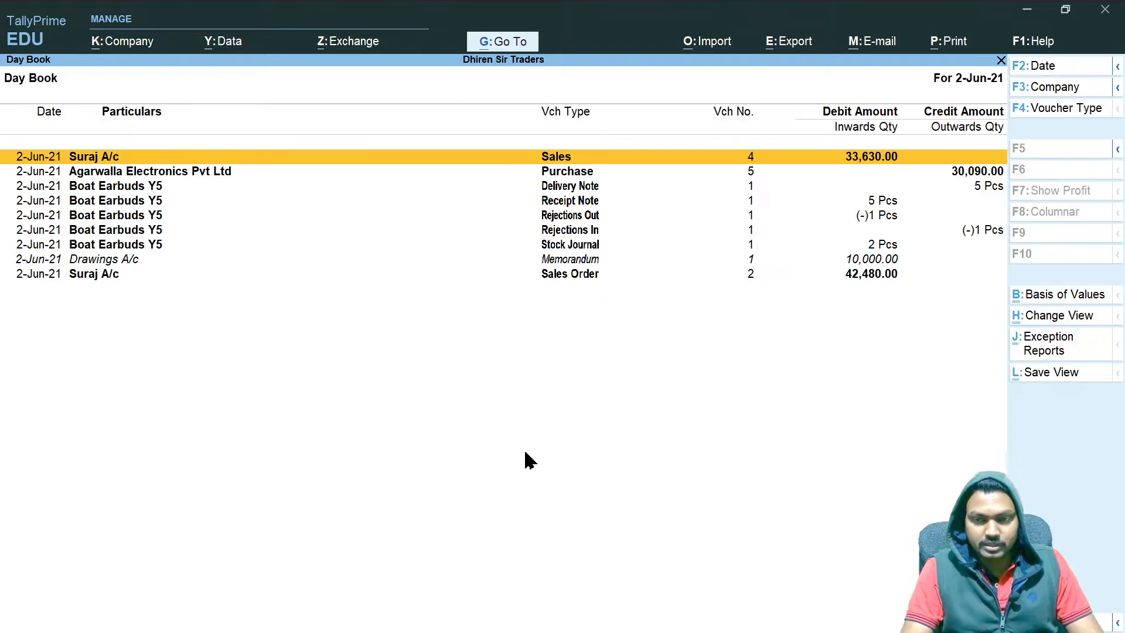
Open the Drawings A/c memorandum voucher from the Day Book, set its date to 1-May-21 and save it
click(578, 260)
key(Return)
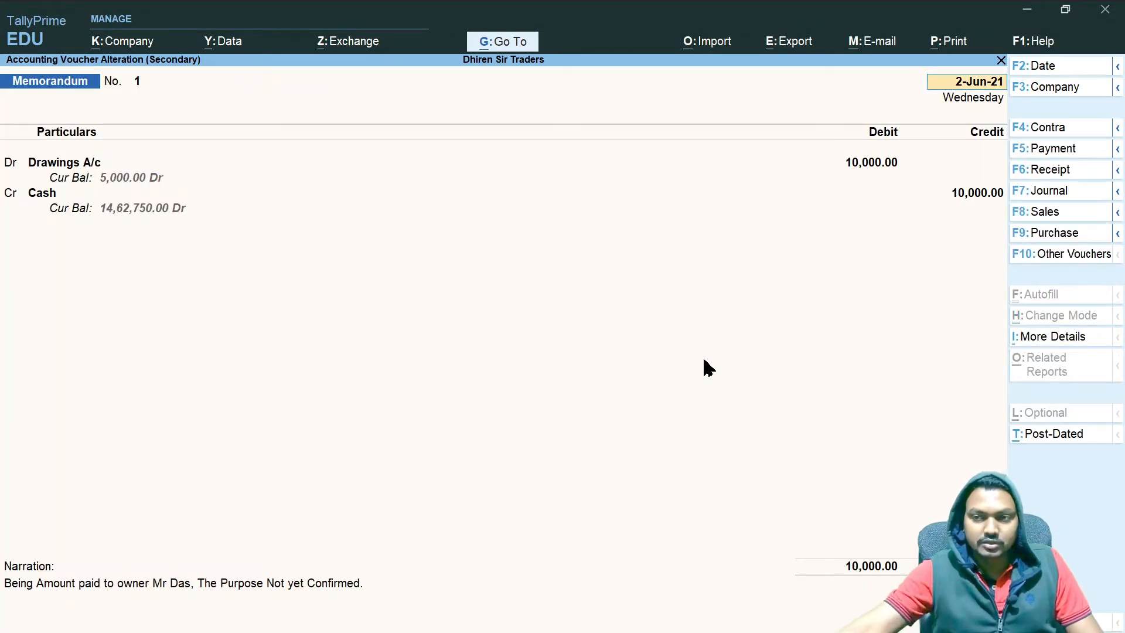
key(F2)
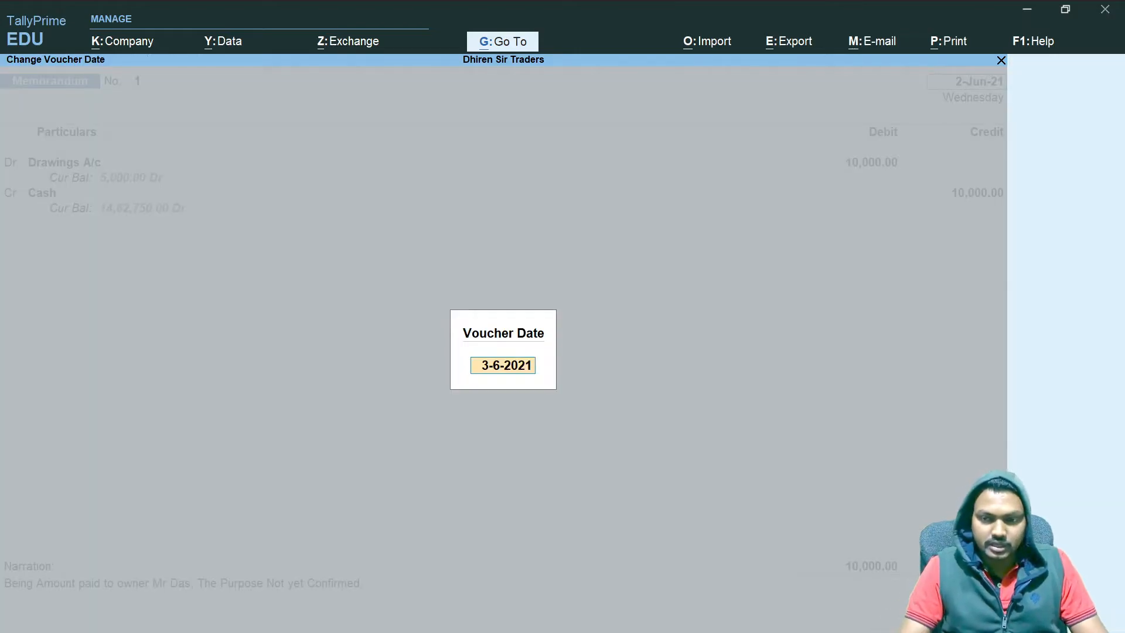
text(1-5)
key(Return)
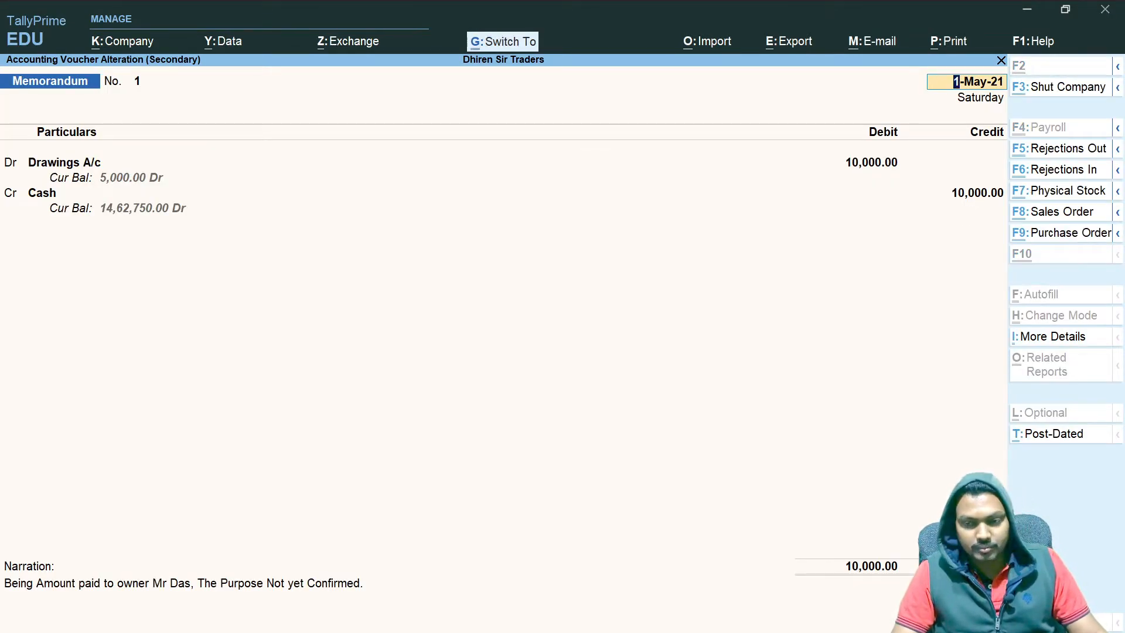
key(ctrl+a)
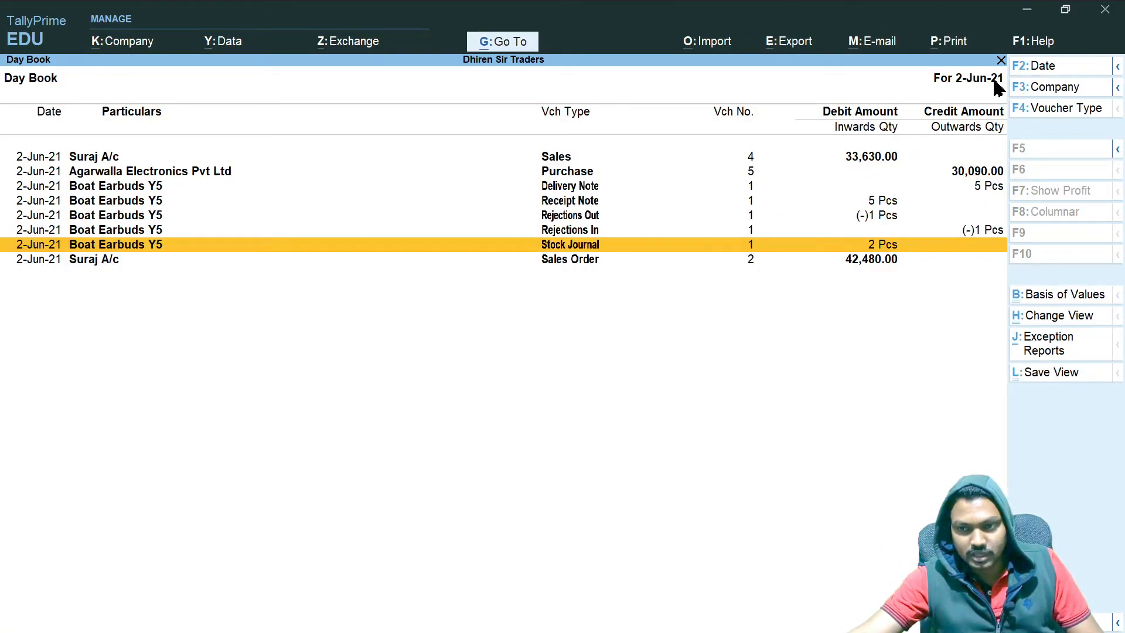
Set the Day Book date to 1-May-21 and locate the Drawings A/c memorandum voucher
click(1117, 67)
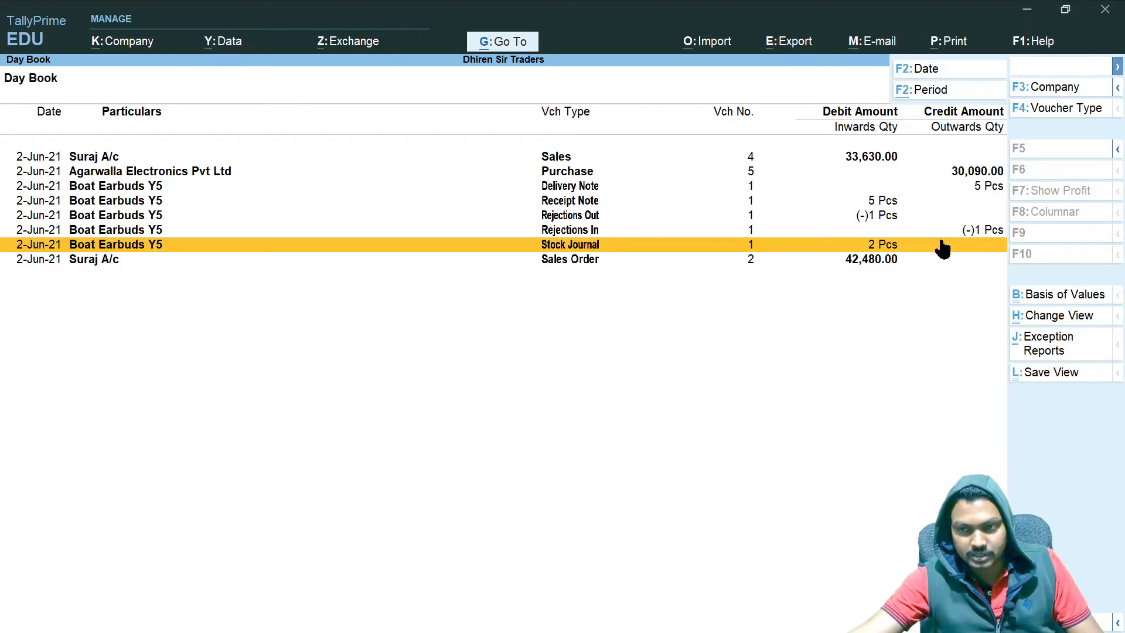
key(F2)
text(1-5)
key(Return)
key(Return)
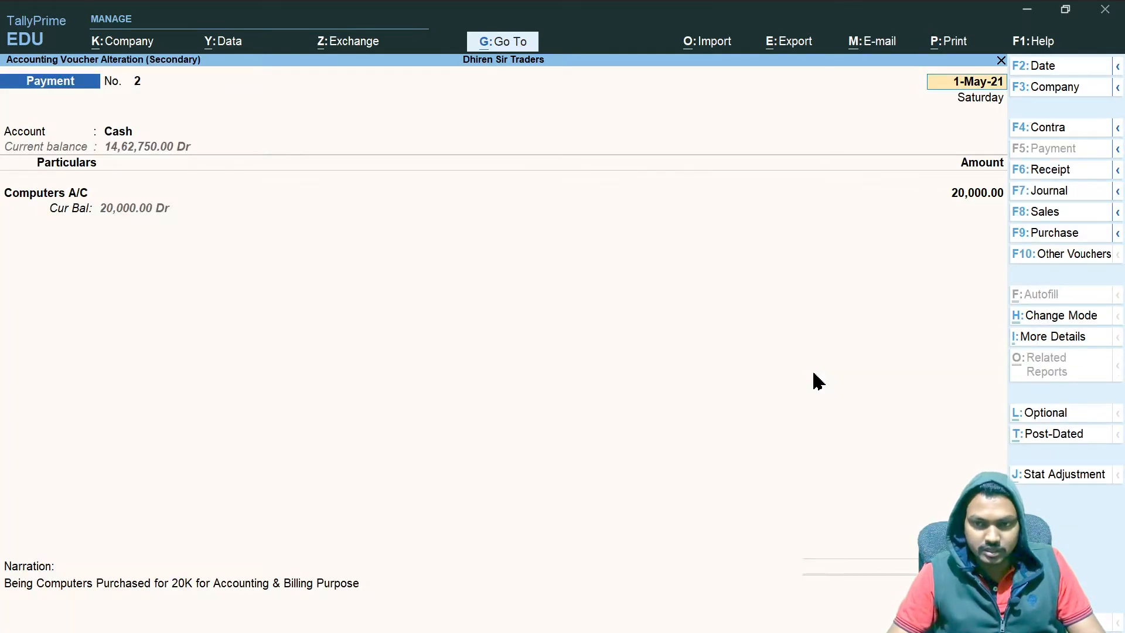
key(BackSpace)
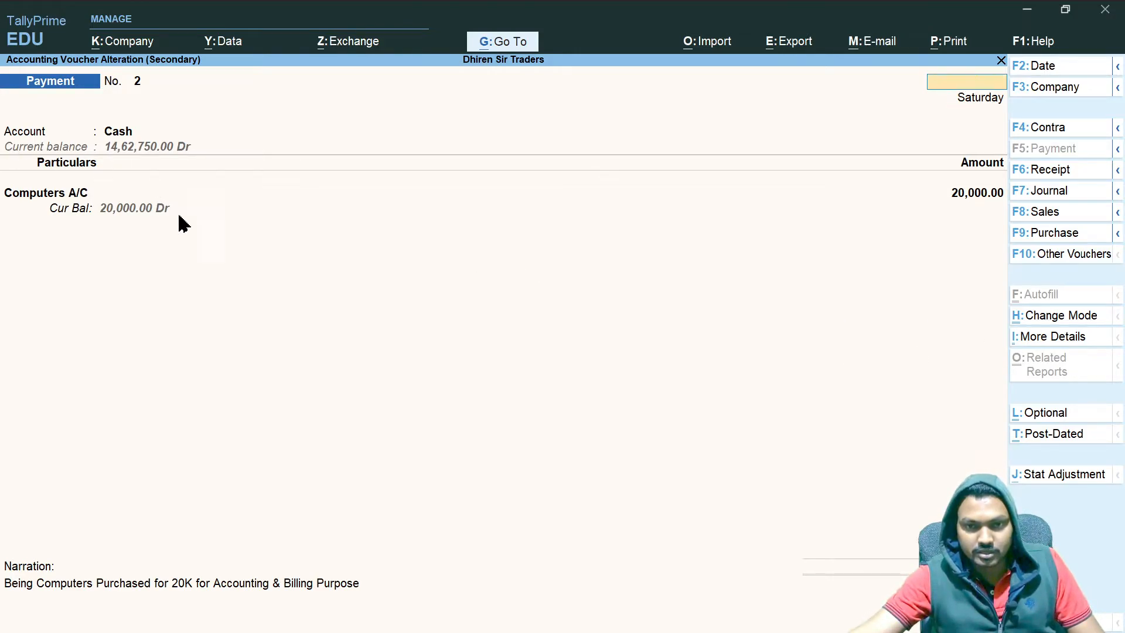
key(Escape)
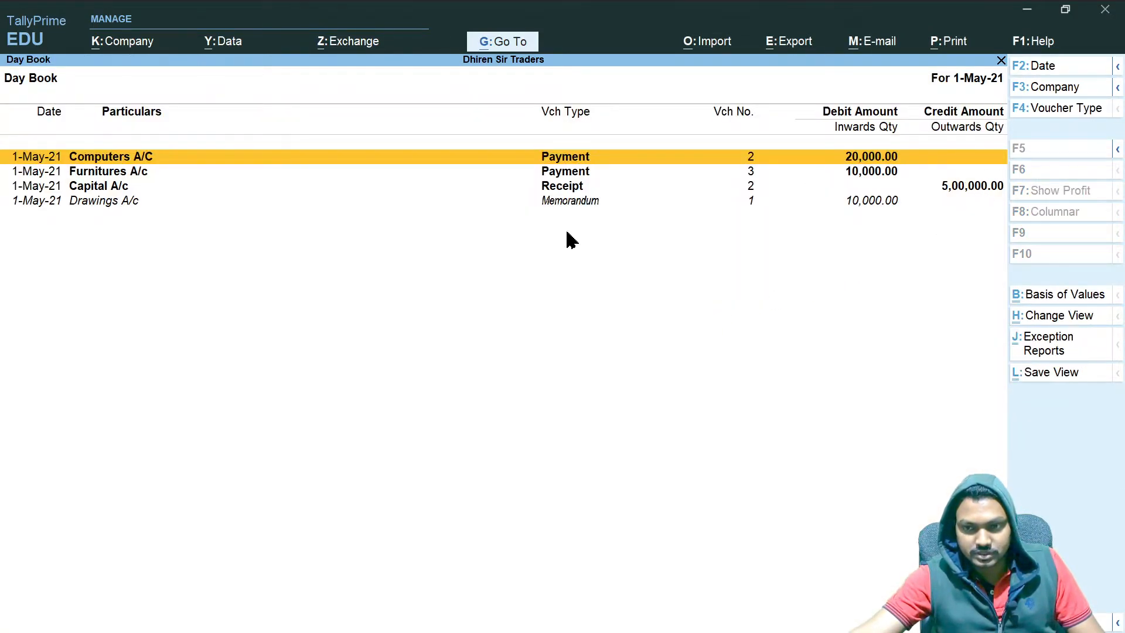
click(550, 203)
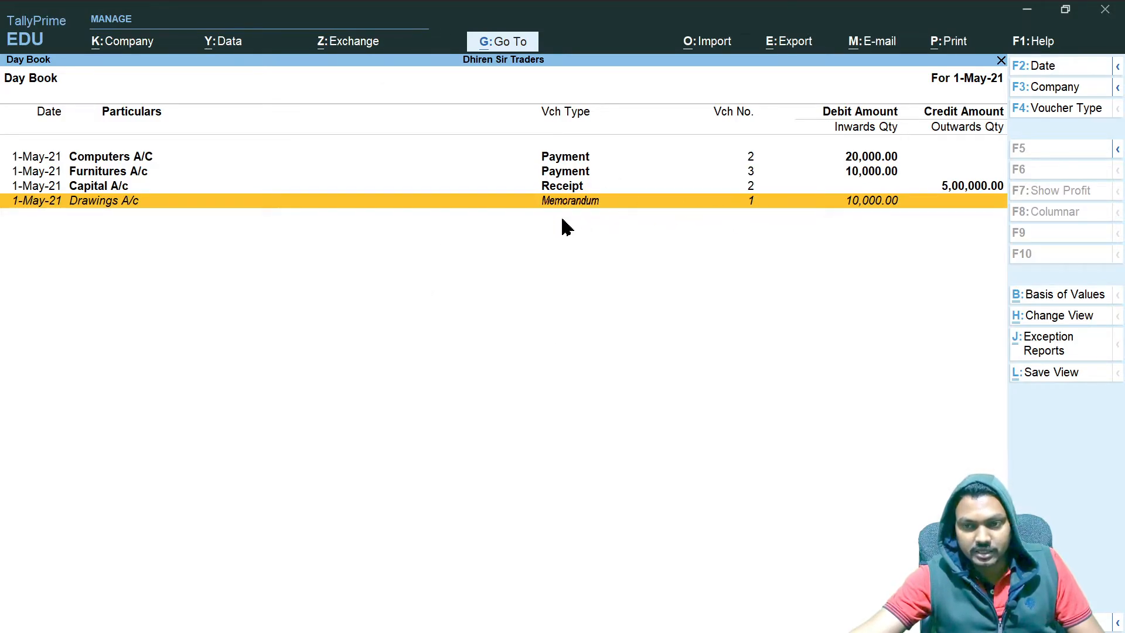
Leave the Day Book, open the Profit & Loss A/c and check Direct Expenses and Indirect Expenses for the memorandum amount
key(Escape)
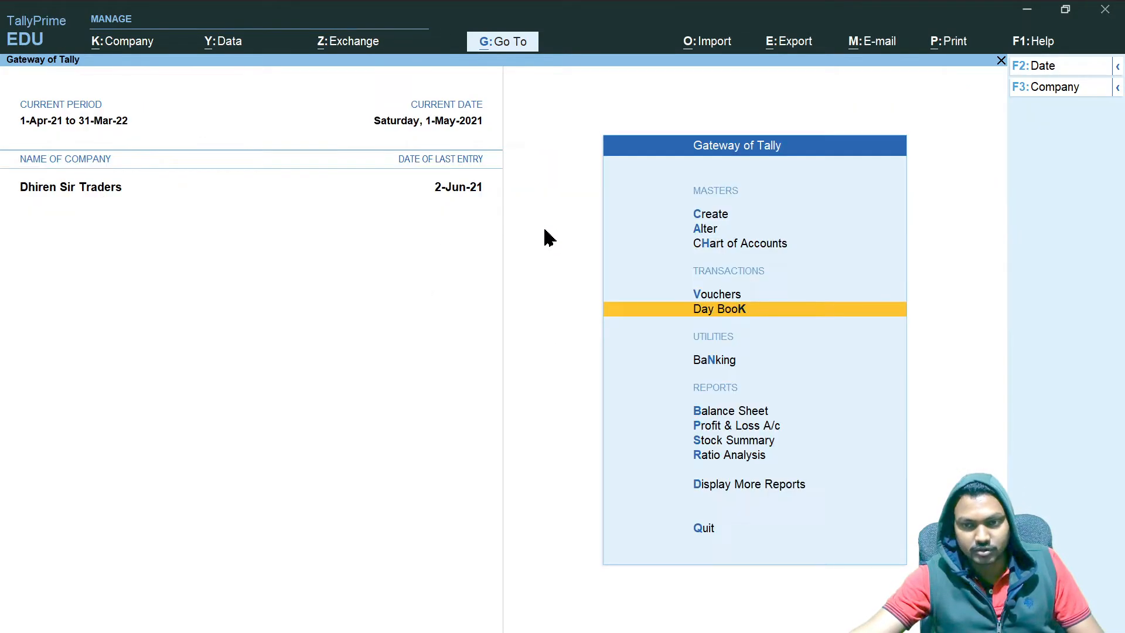
key(Escape)
key(n)
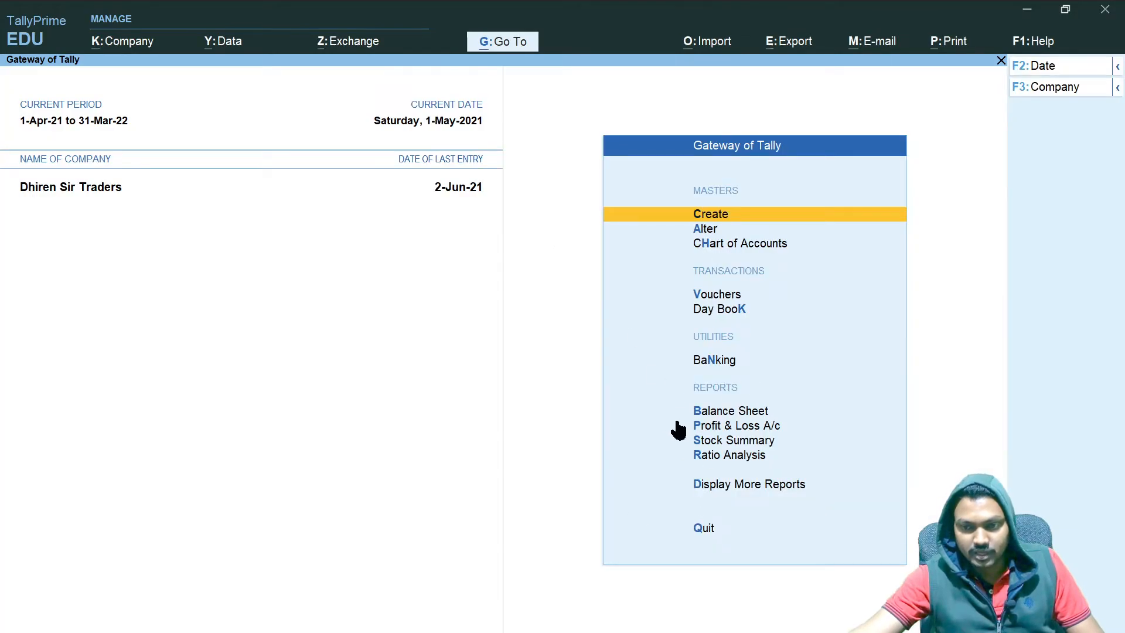
click(722, 430)
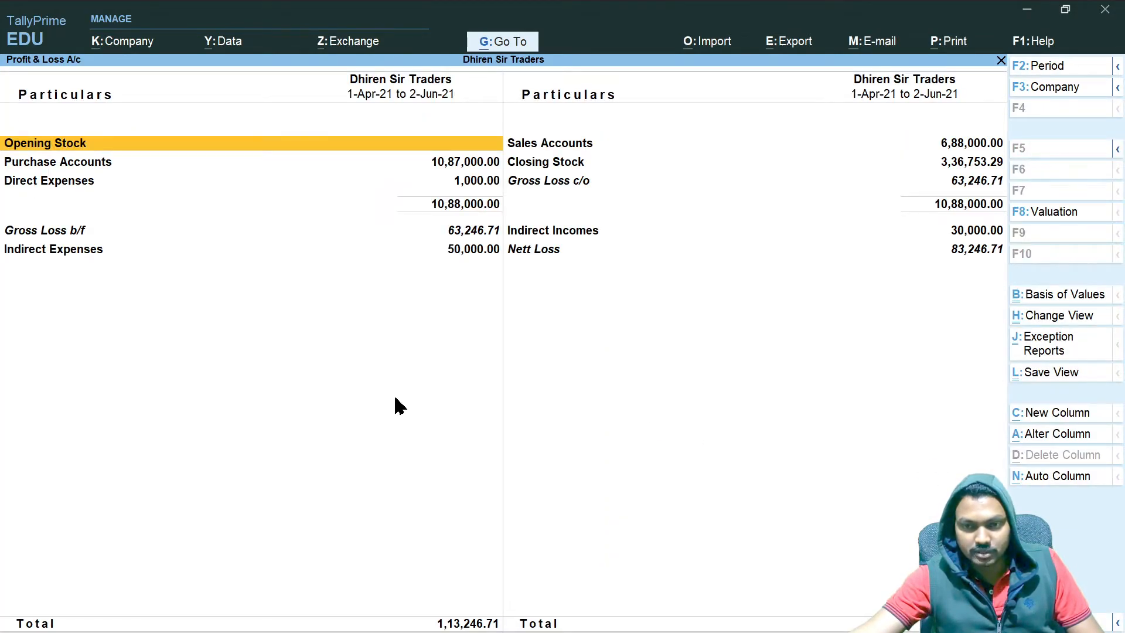
click(79, 187)
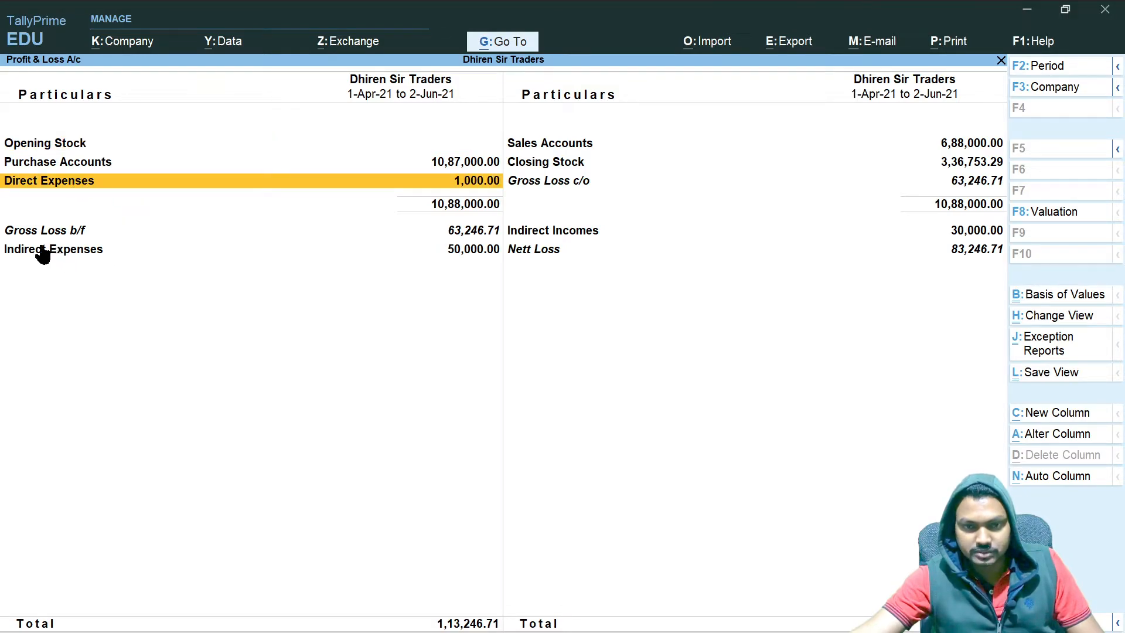
click(63, 251)
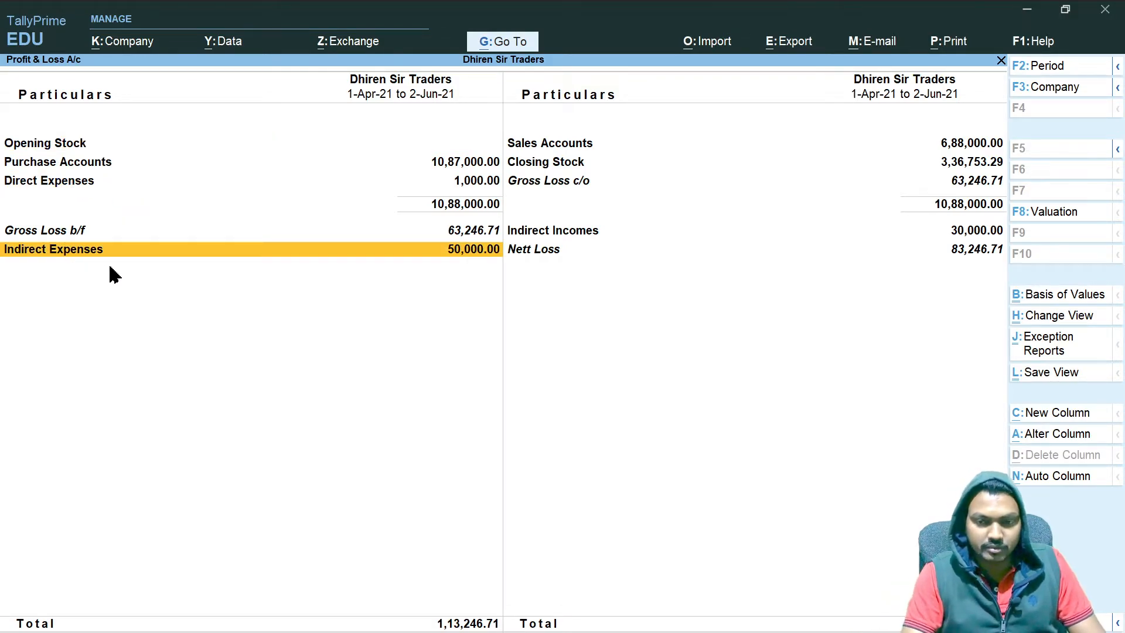
key(Escape)
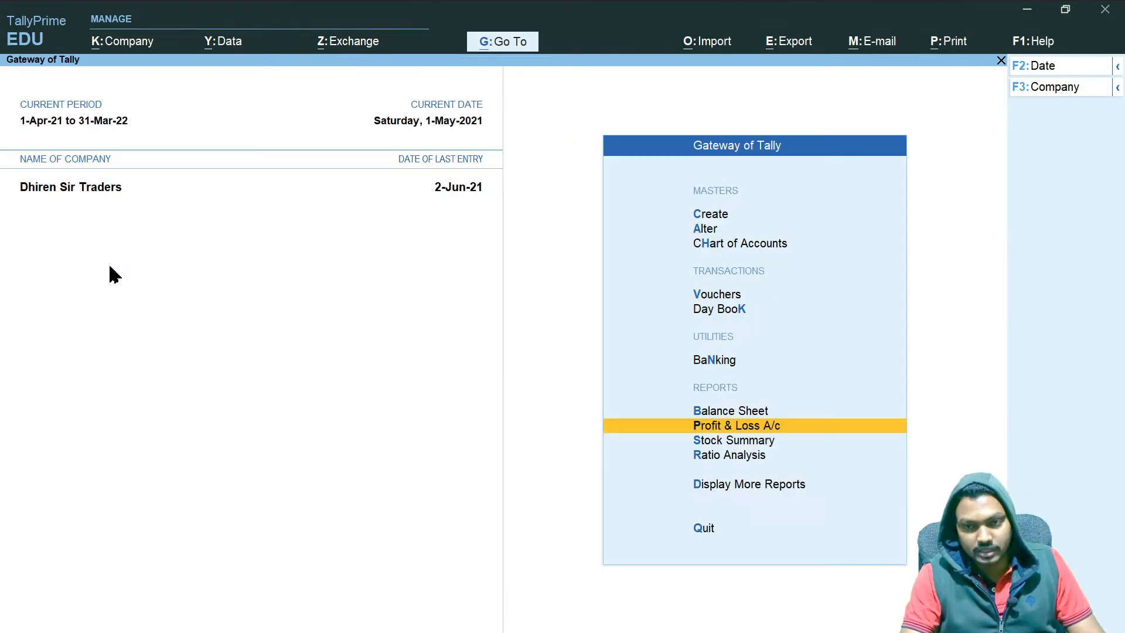
Open the Balance Sheet to check it for any effect of the memorandum voucher
key(Escape)
key(Escape)
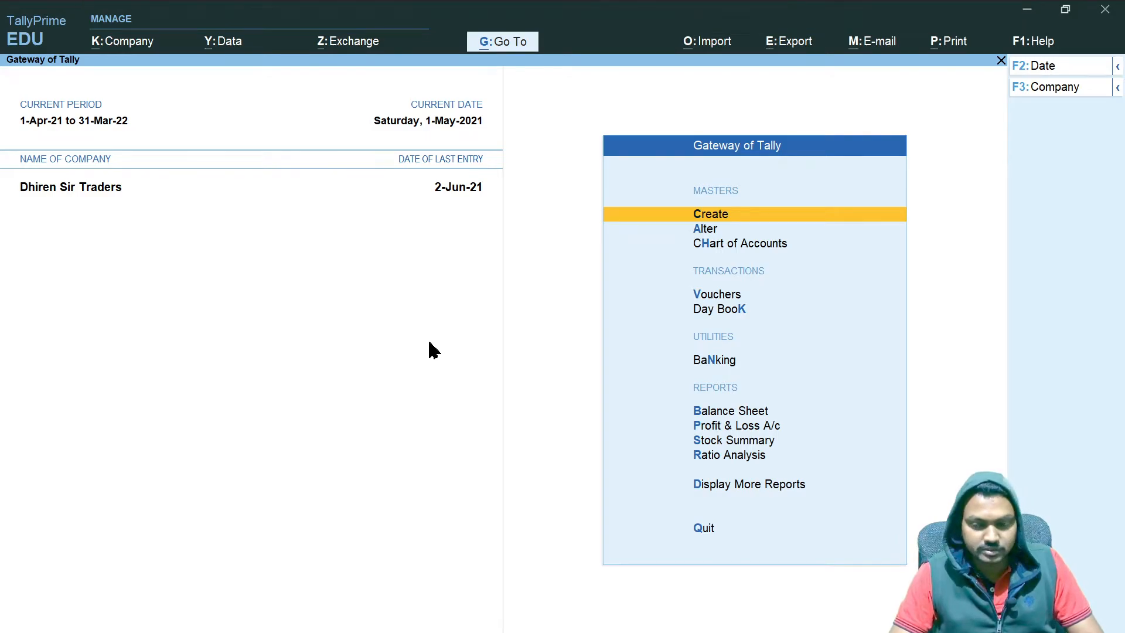
key(b)
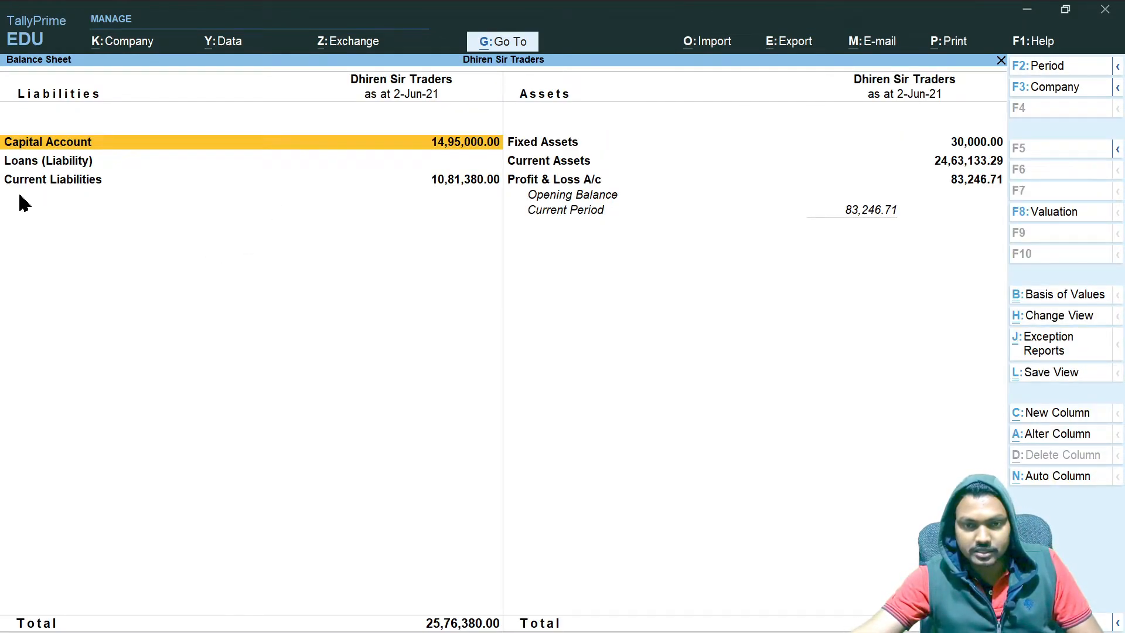
Drill from Capital Account into the Drawings A/c monthly summary, examine April and May for the memorandum amount, and leave the reports
click(91, 146)
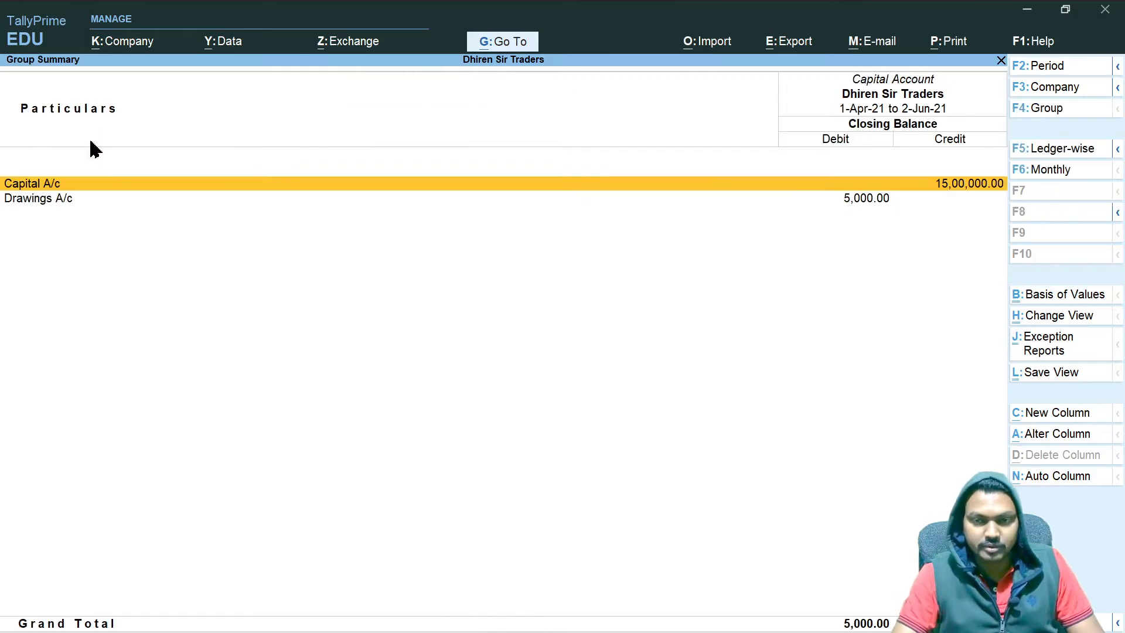
click(93, 199)
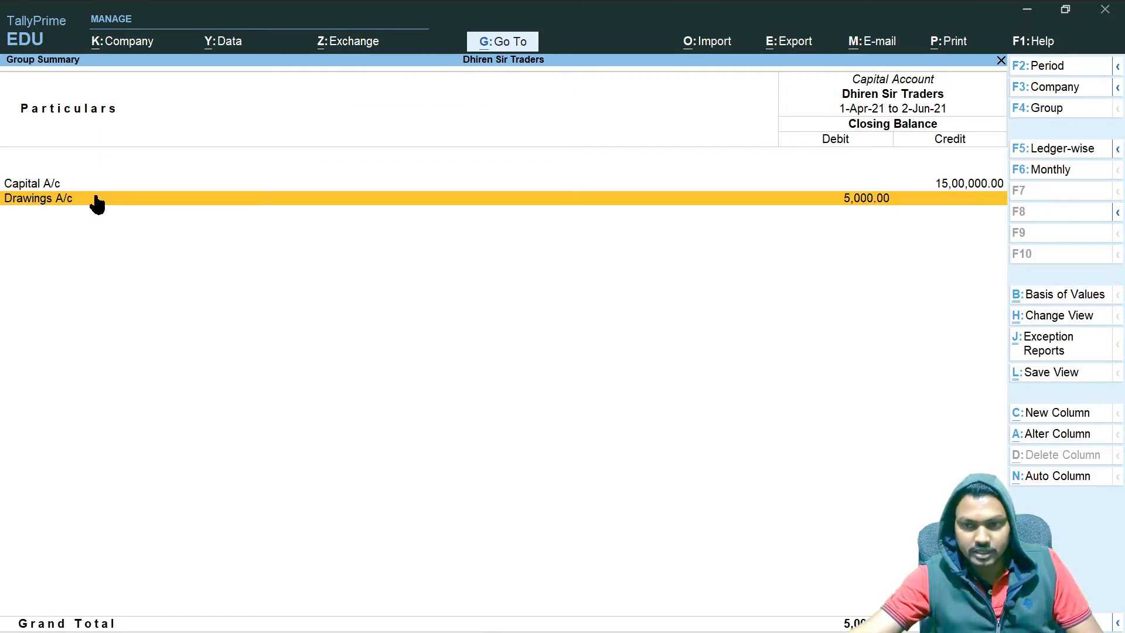
click(867, 208)
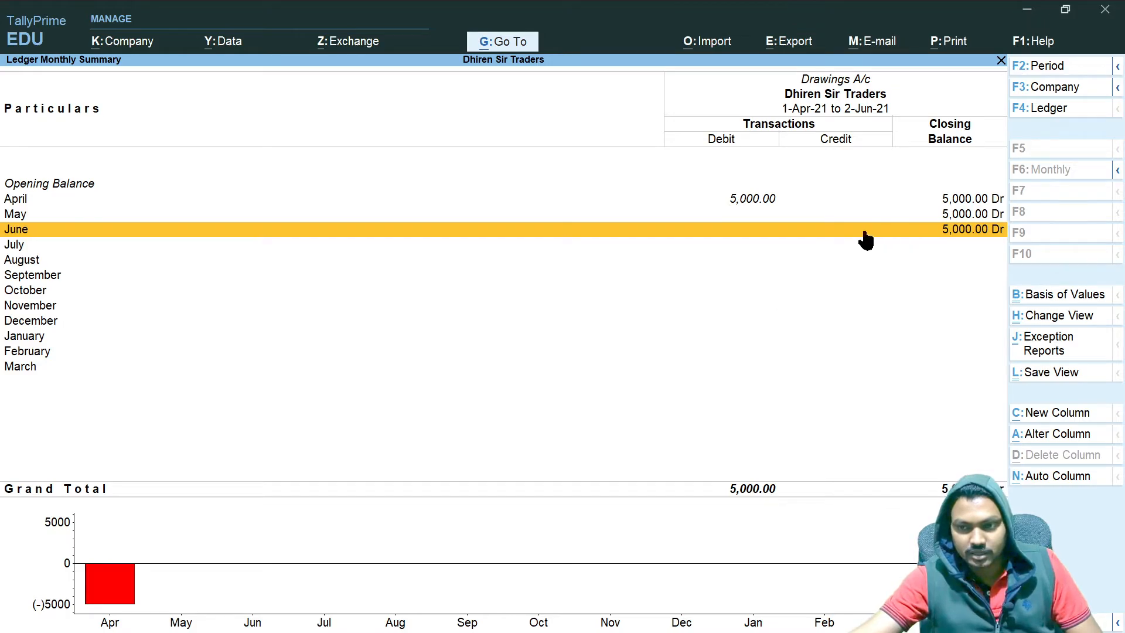
click(5, 197)
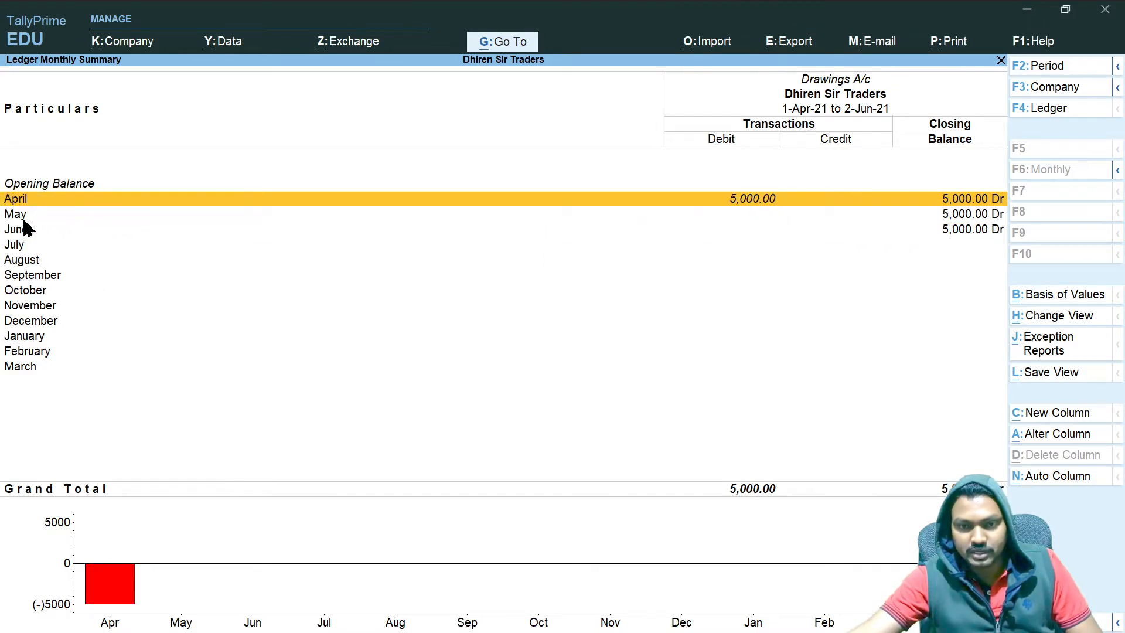
click(18, 219)
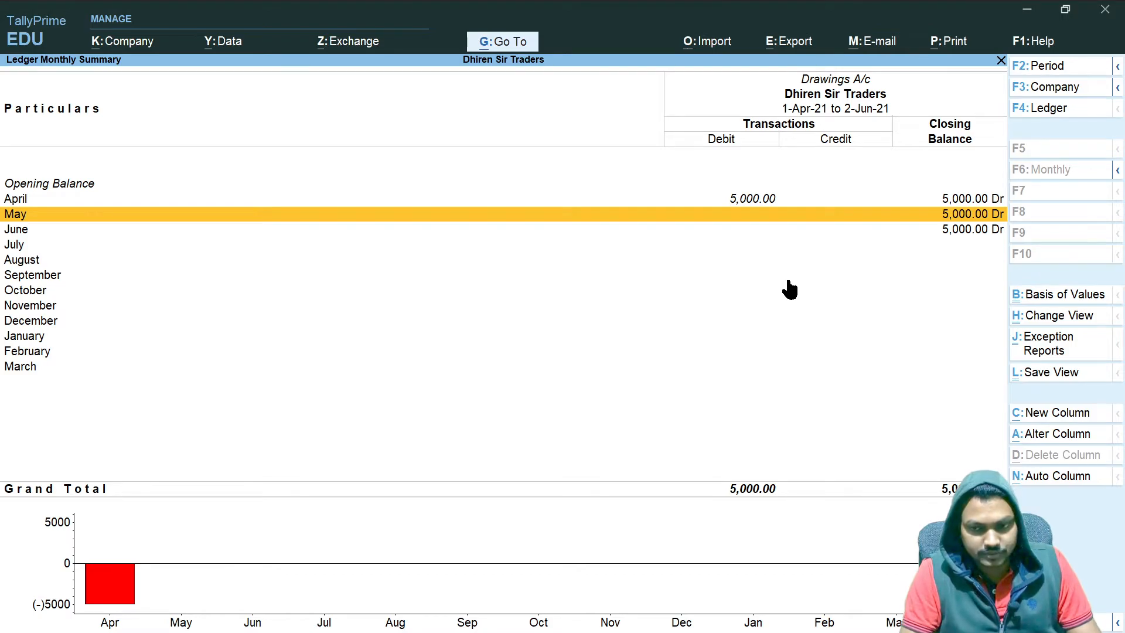
key(Escape)
key(Escape)
key(Escape)
key(Escape)
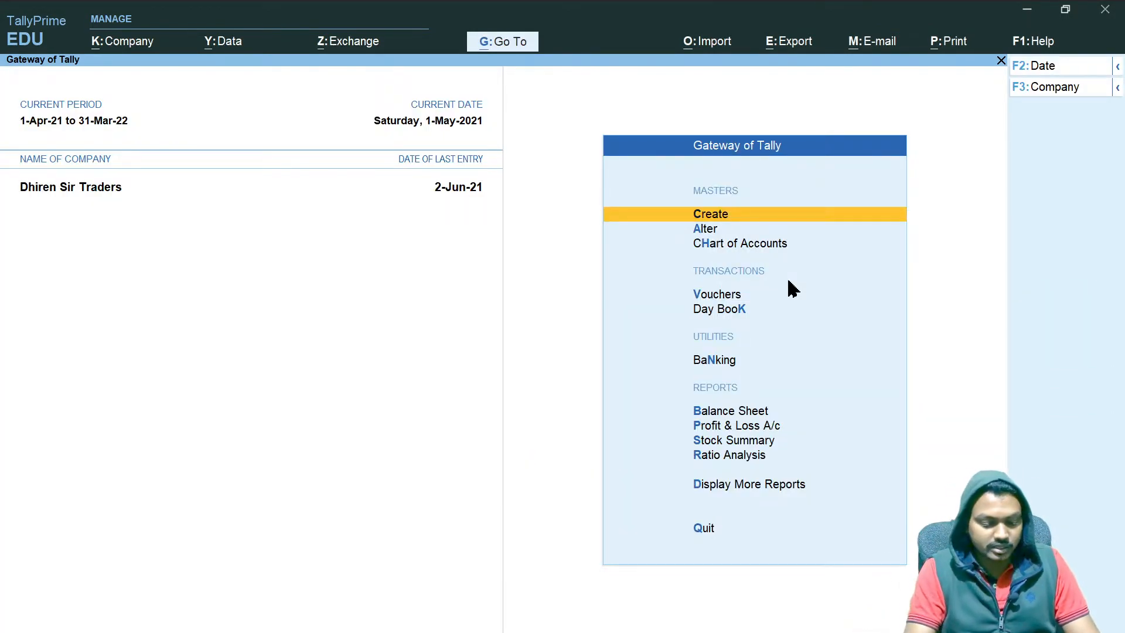
key(v)
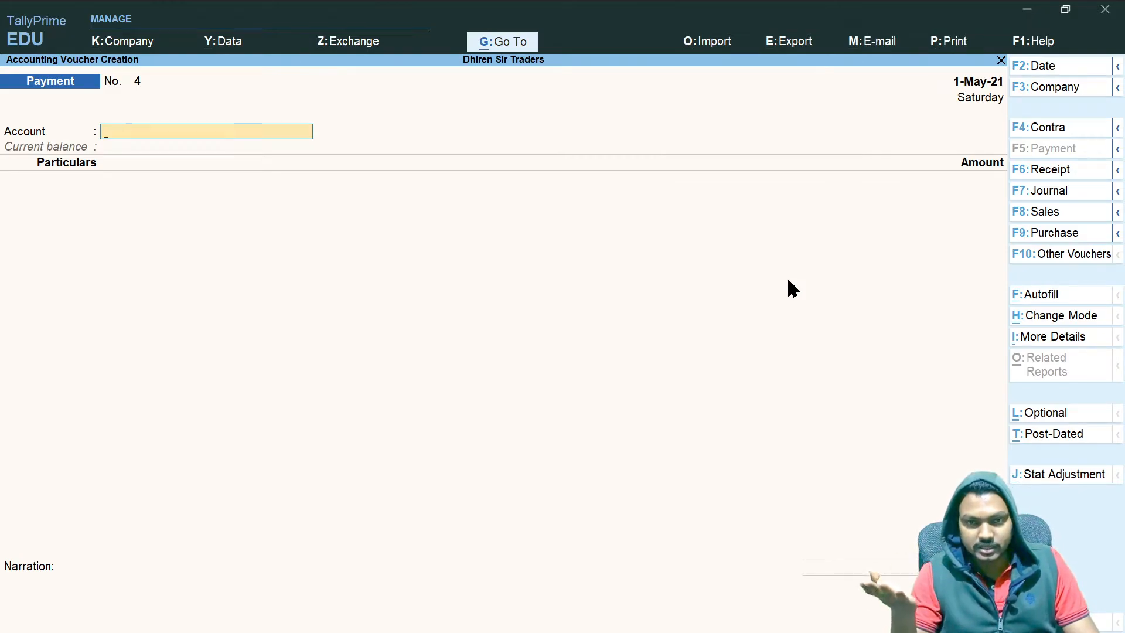
key(Escape)
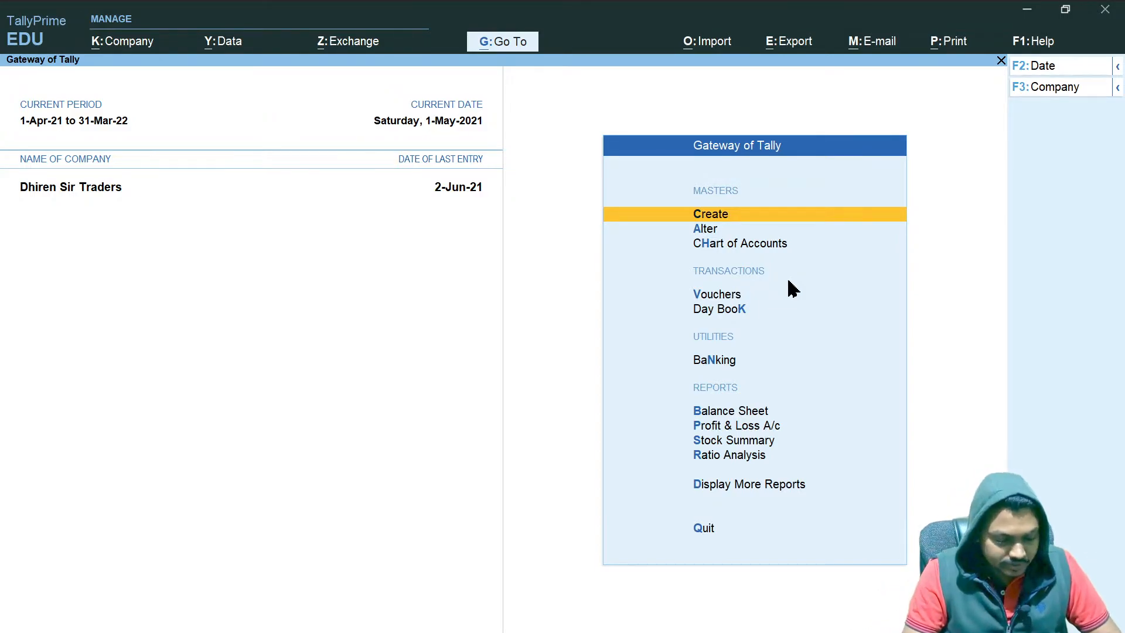
key(Escape)
key(Escape)
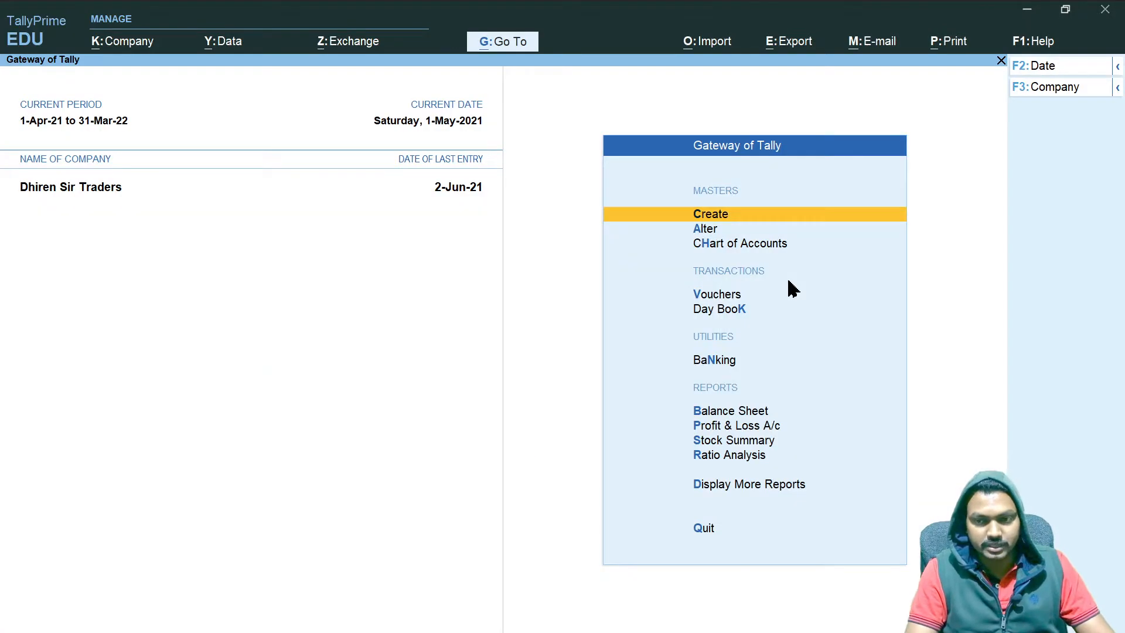
Open the Drawings A/c memorandum voucher from the Day Book and set its date to 2-May-21
key(k)
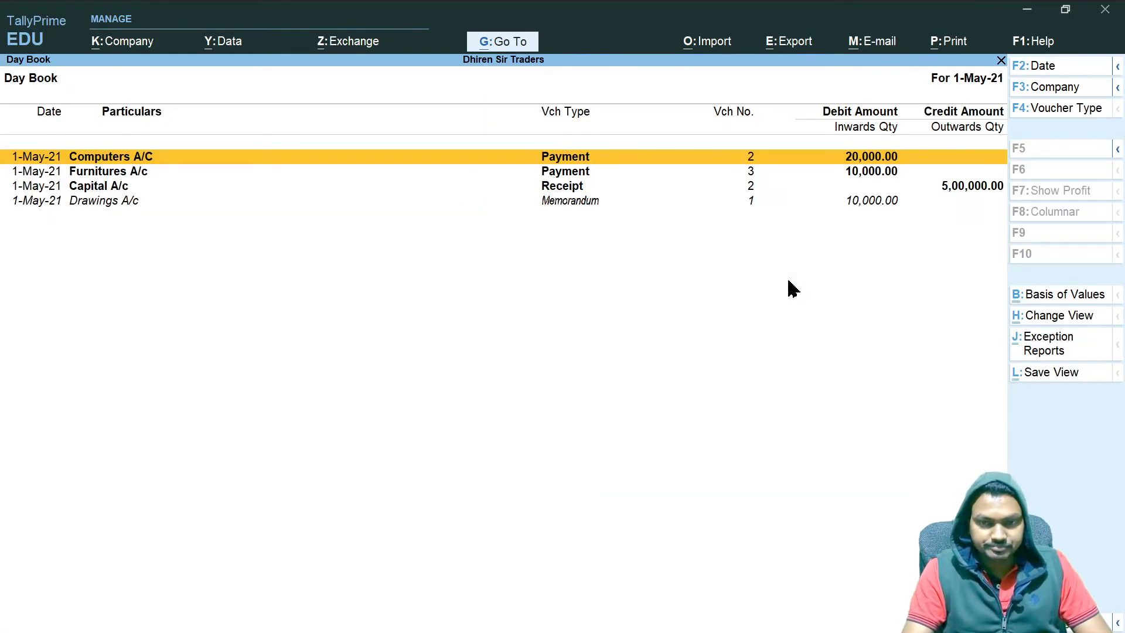
click(568, 206)
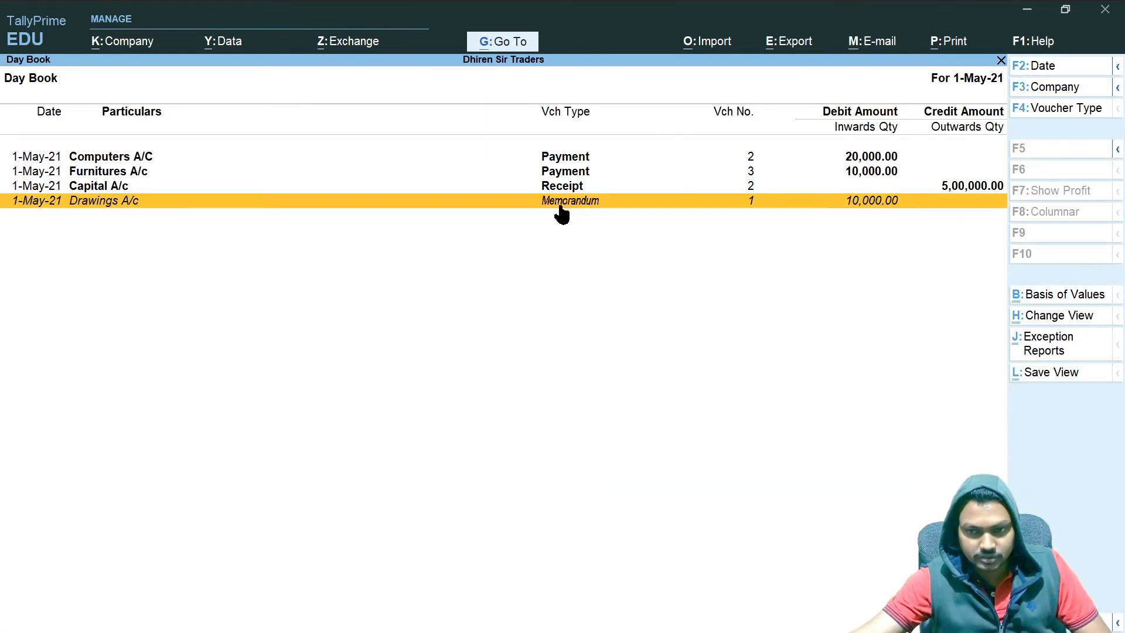
click(564, 207)
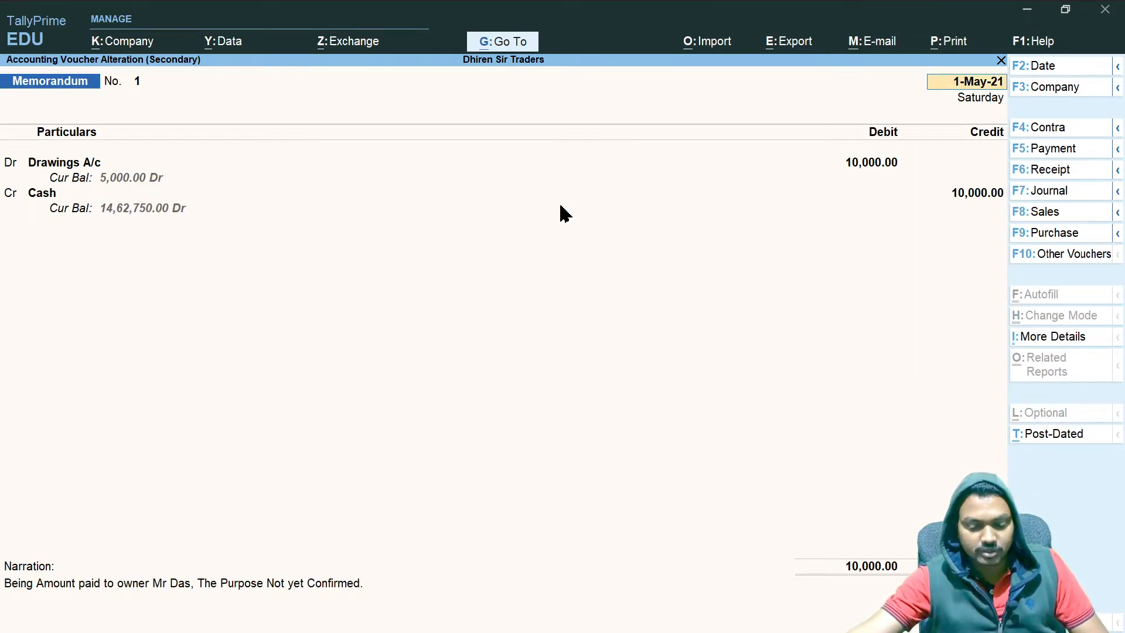
text(2)
key(Return)
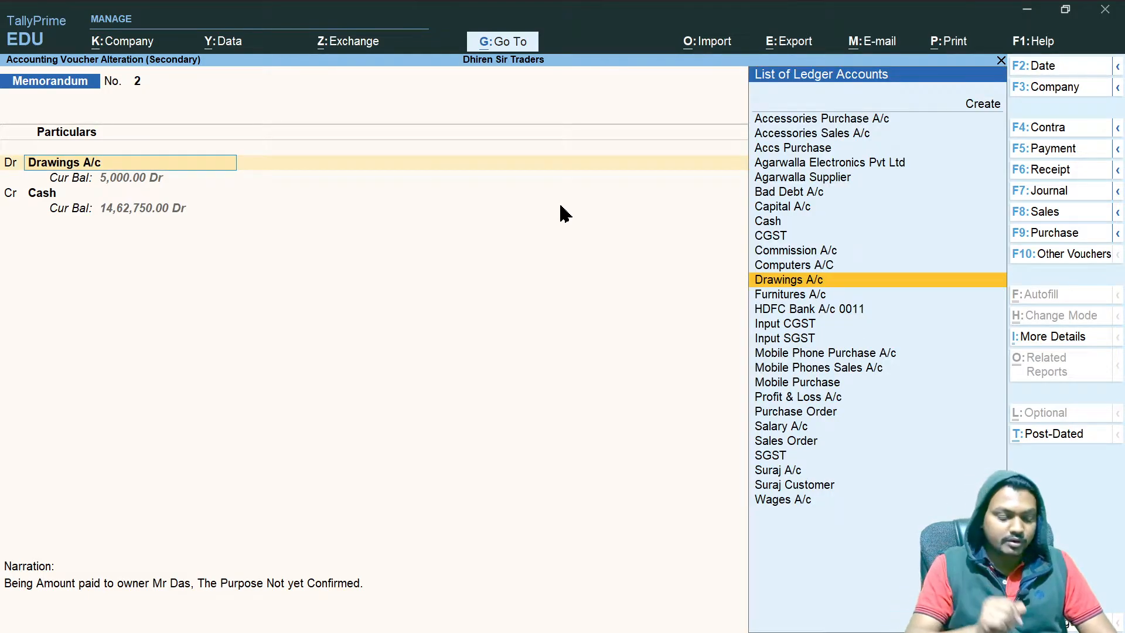
Start a new ledger from the voucher's debit line and name it Advertisemnet A/c
text(Ad)
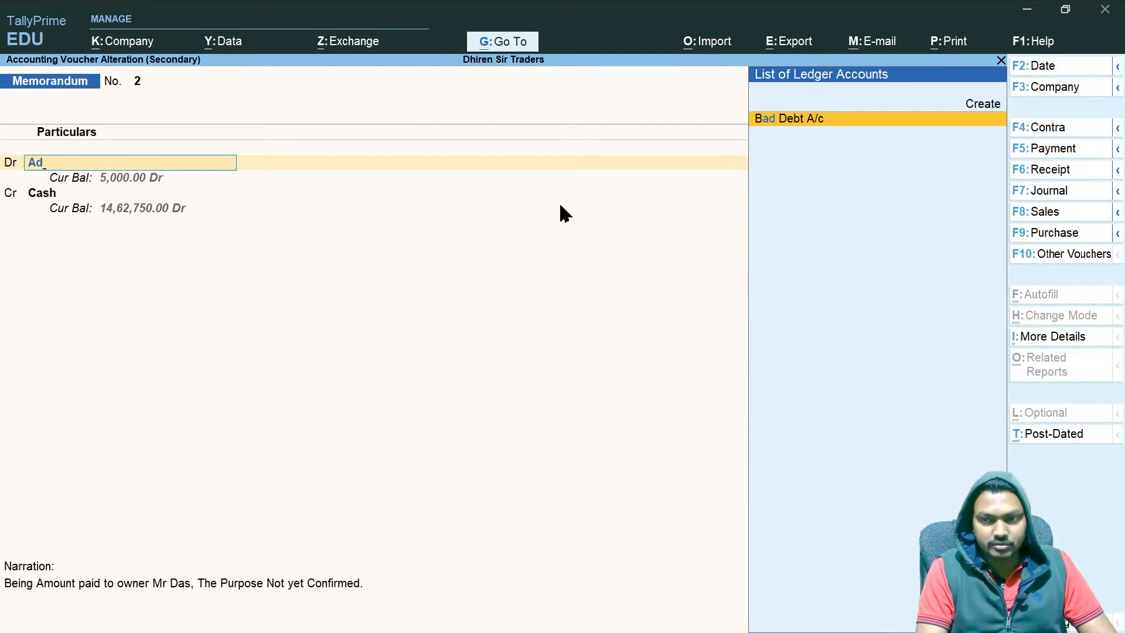
key(alt+c)
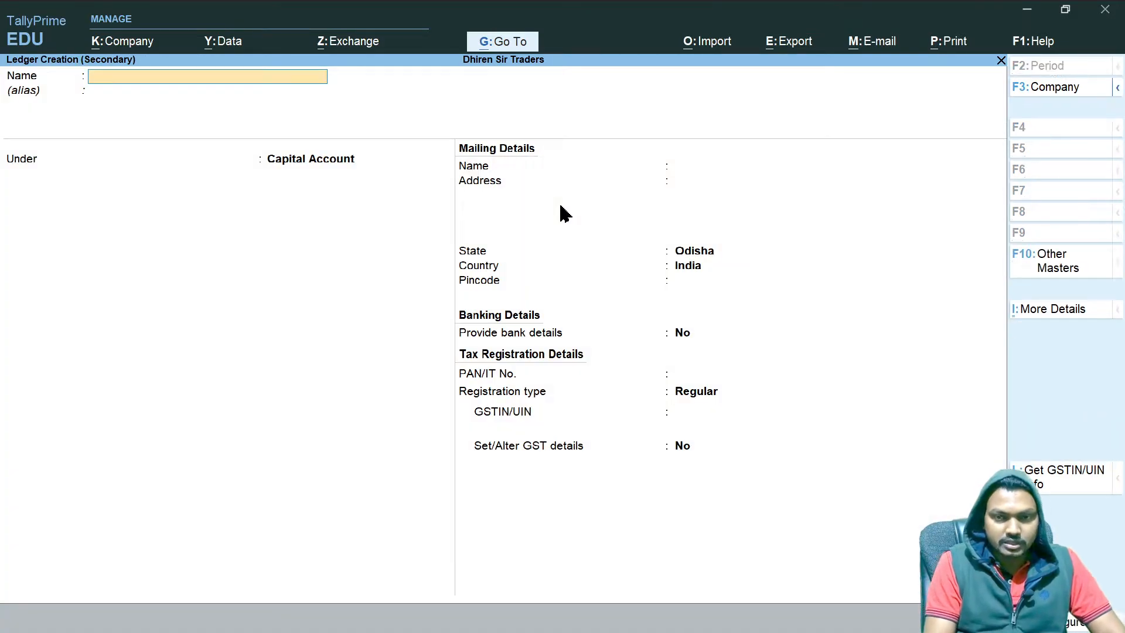
text(Advertisemn)
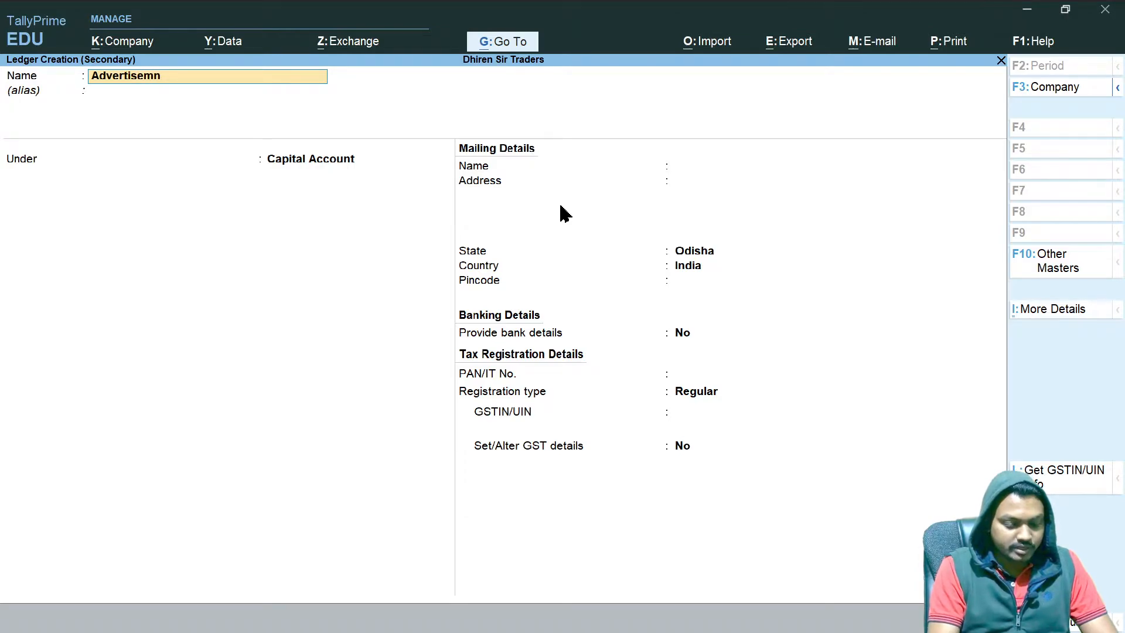
text(et A/c)
key(Return)
key(Return)
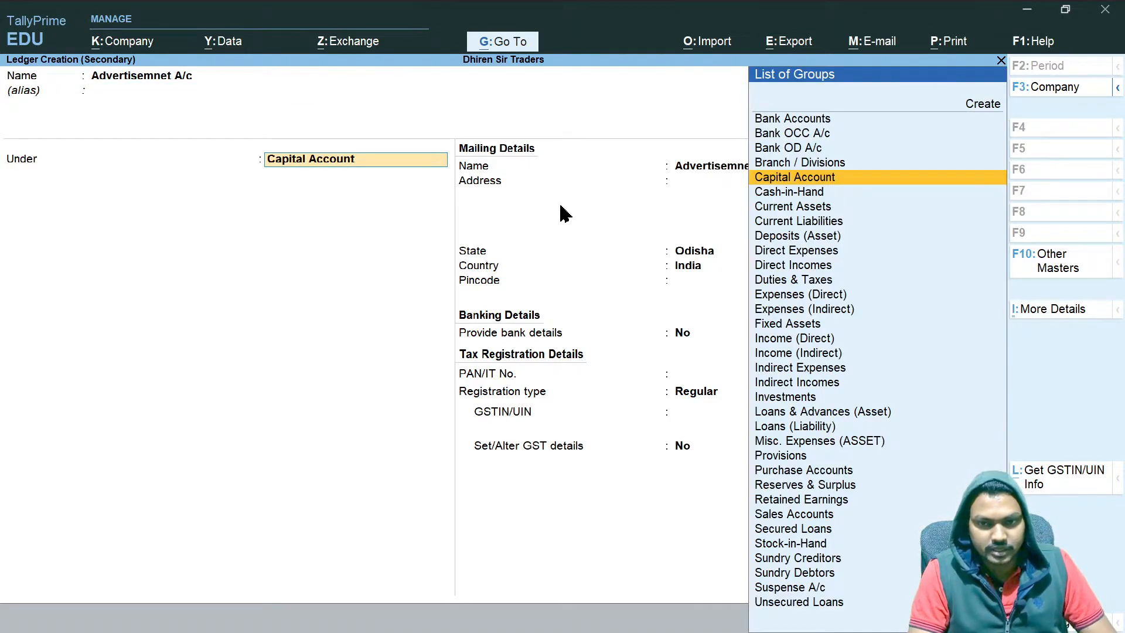
Place the new Advertisemnet A/c ledger under the Indirect Expenses group
text(Indirec)
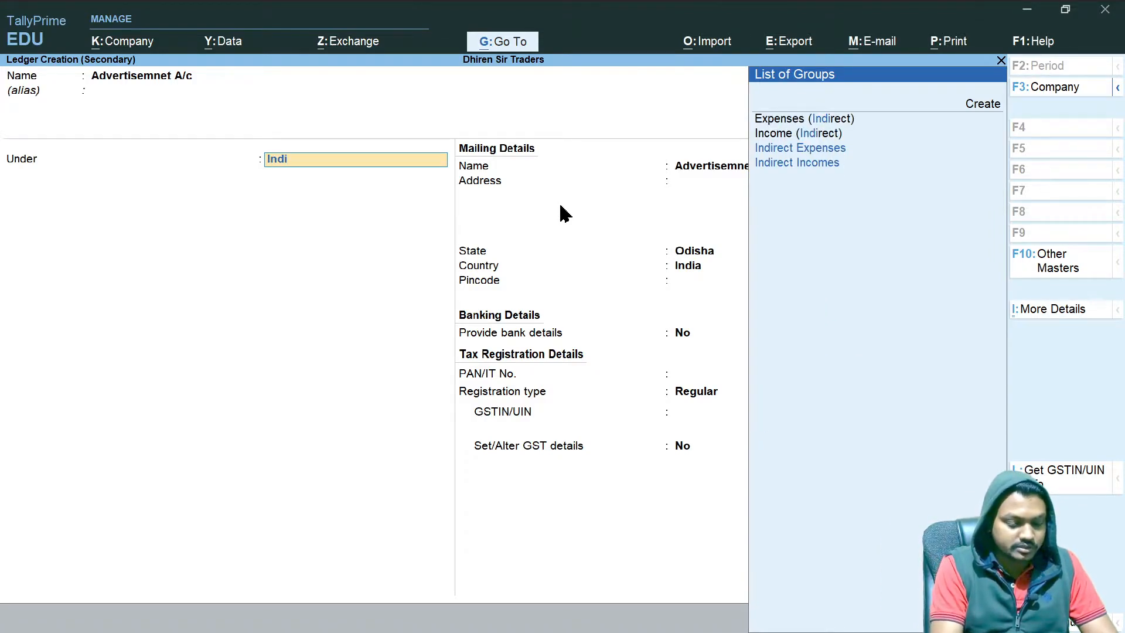
key(Down)
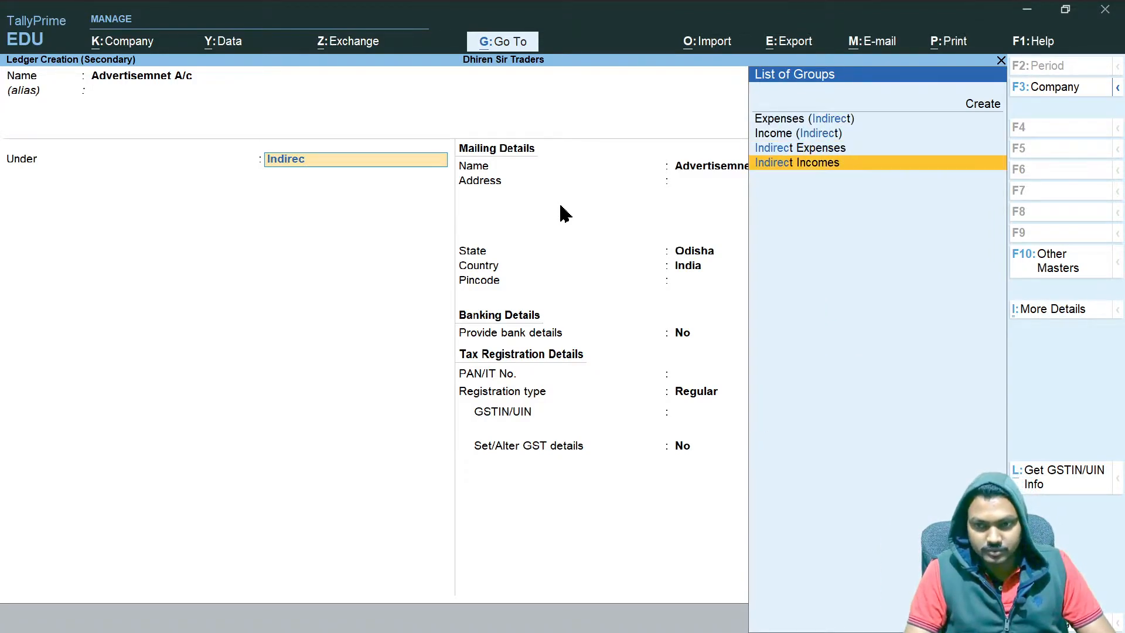
key(Up)
key(Up)
key(Down)
key(Down)
key(Up)
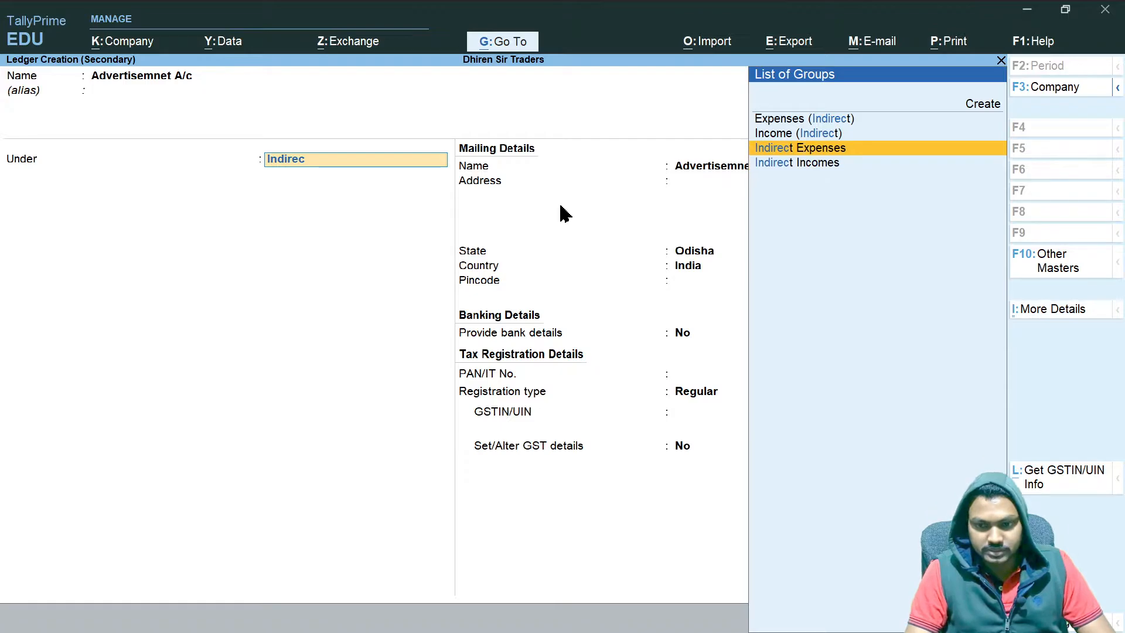
key(Return)
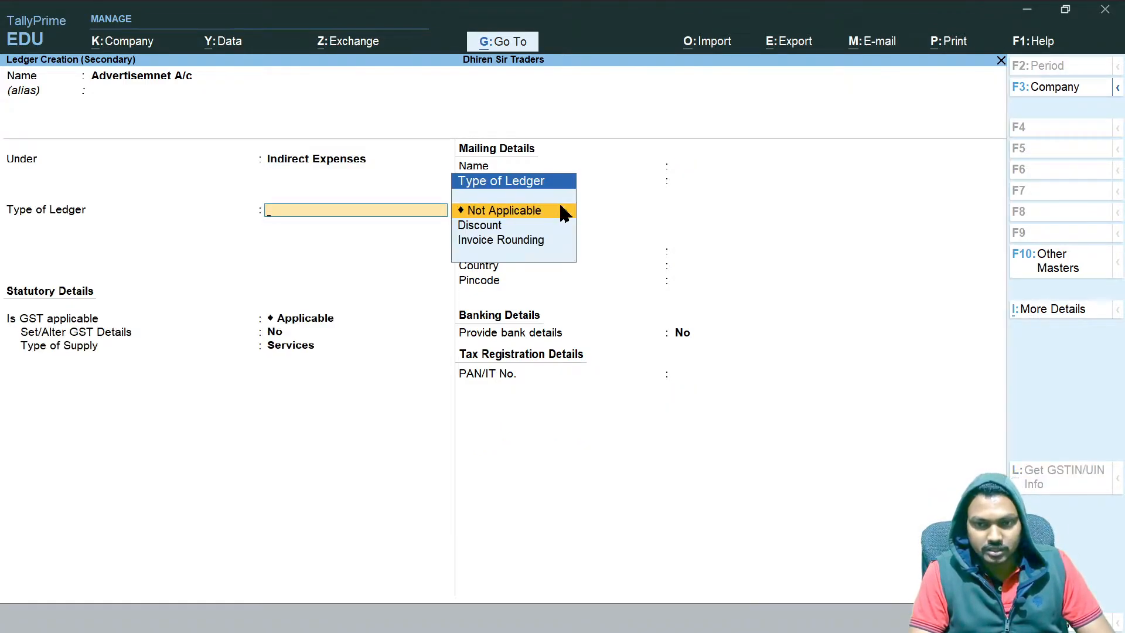
Set the ledger type to Not Applicable and GST applicability to Undefined, and save the ledger as the voucher's debit account
click(562, 214)
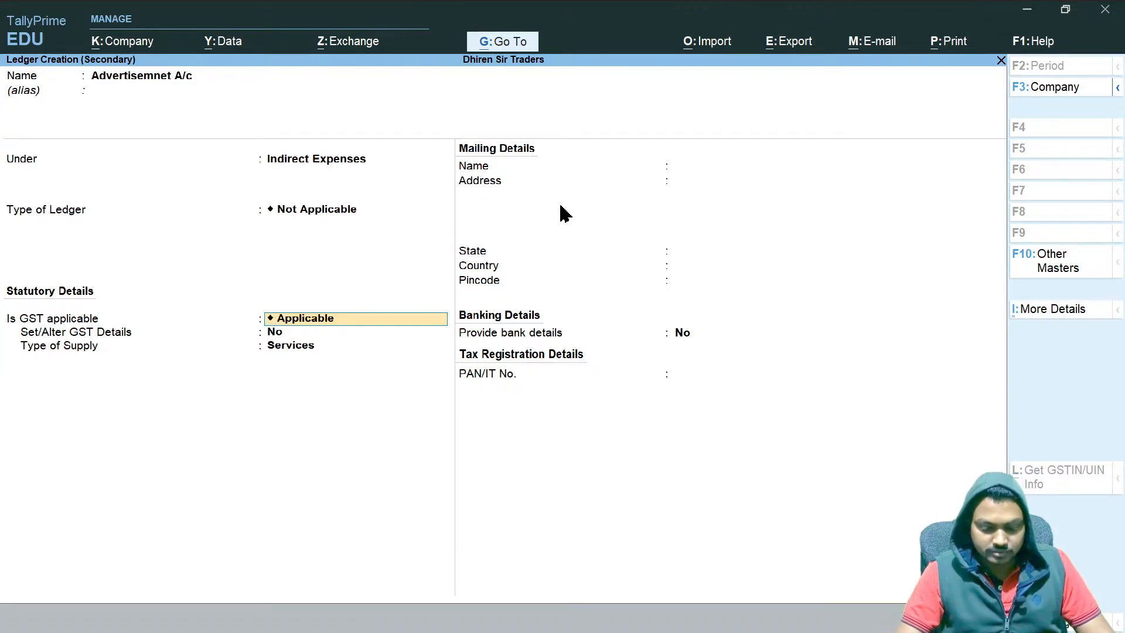
key(Return)
key(BackSpace)
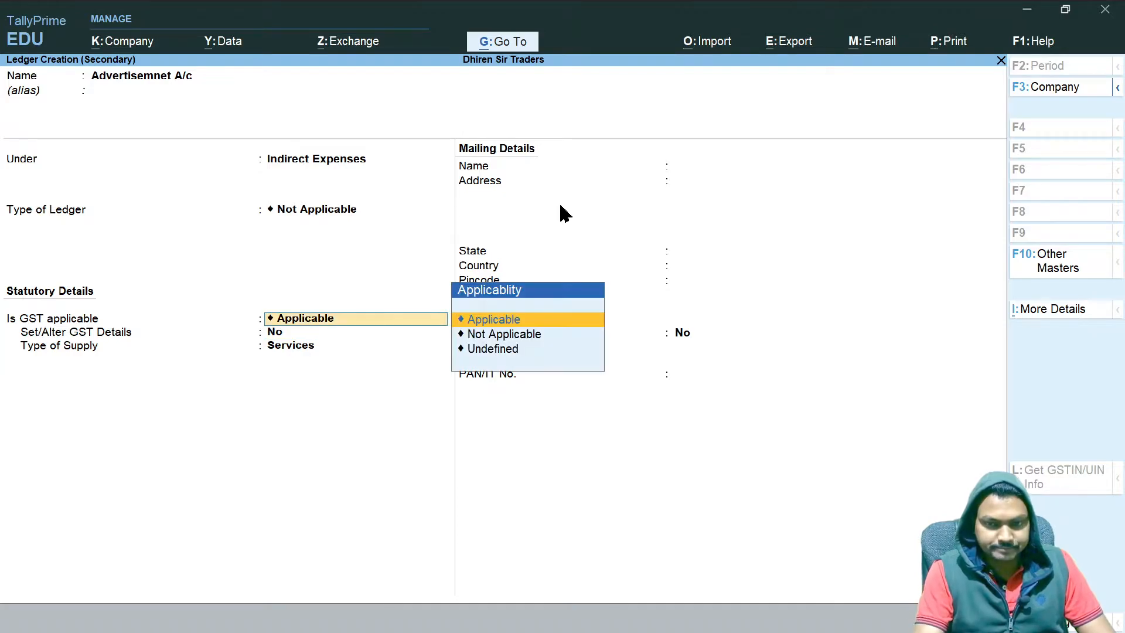
key(Up)
key(Up)
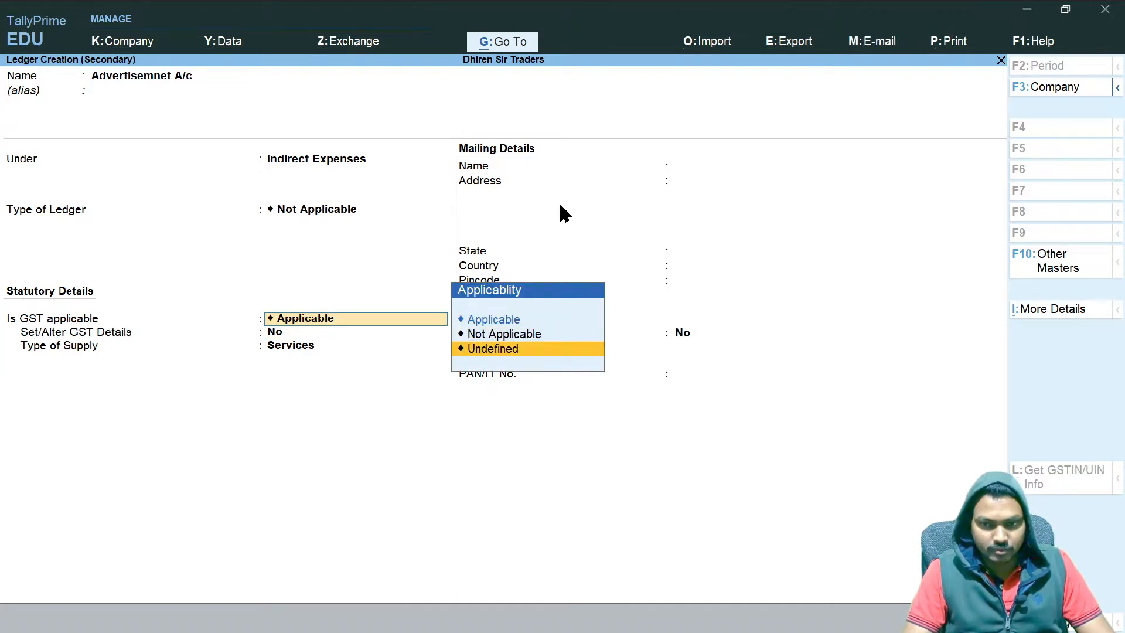
key(Return)
key(ctrl+a)
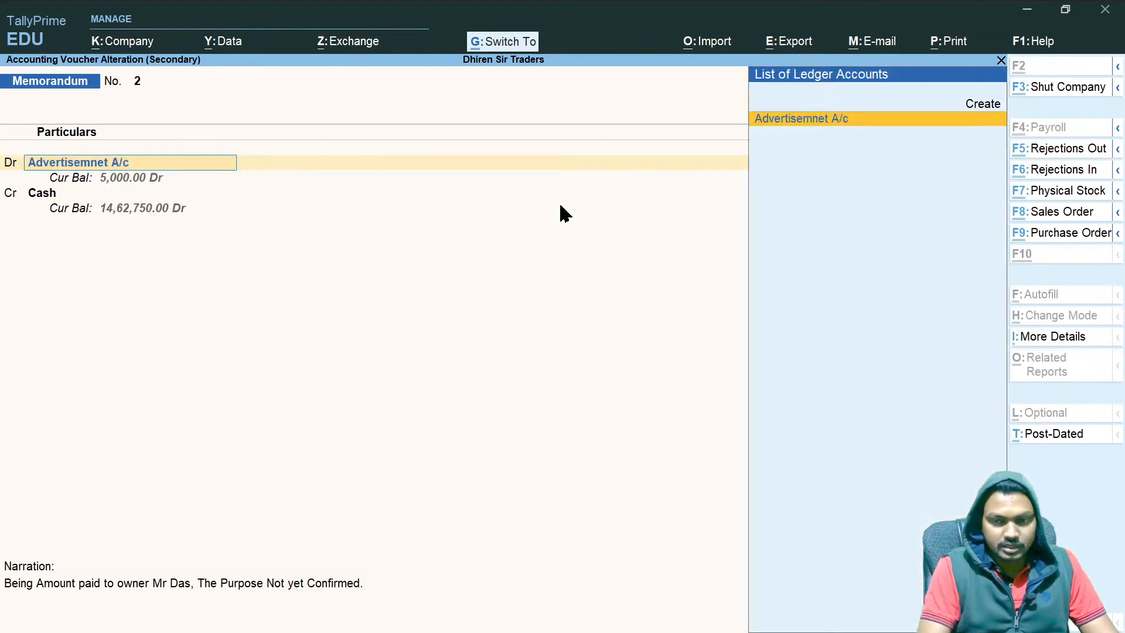
key(Return)
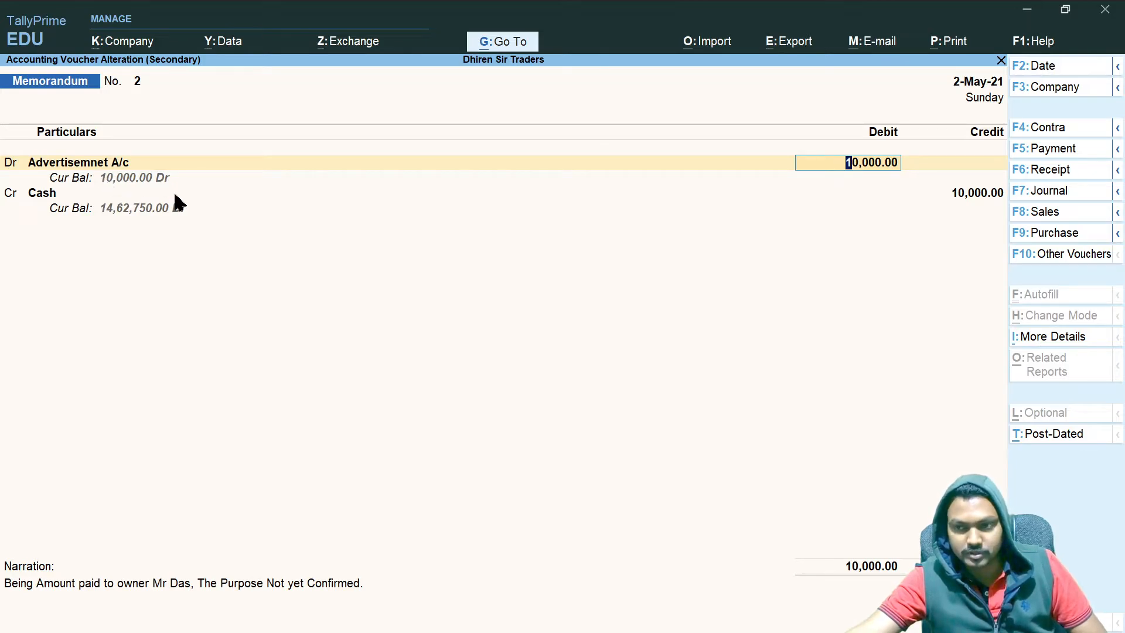
Convert the memorandum voucher to a Payment voucher and switch it to Double Entry mode
click(1021, 155)
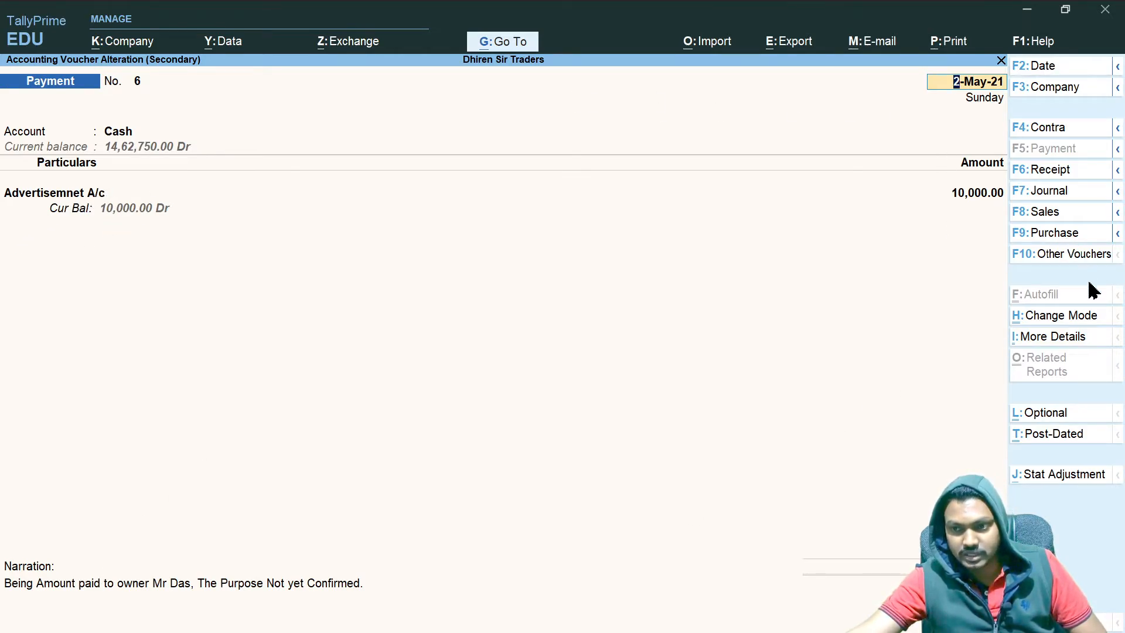
click(1061, 315)
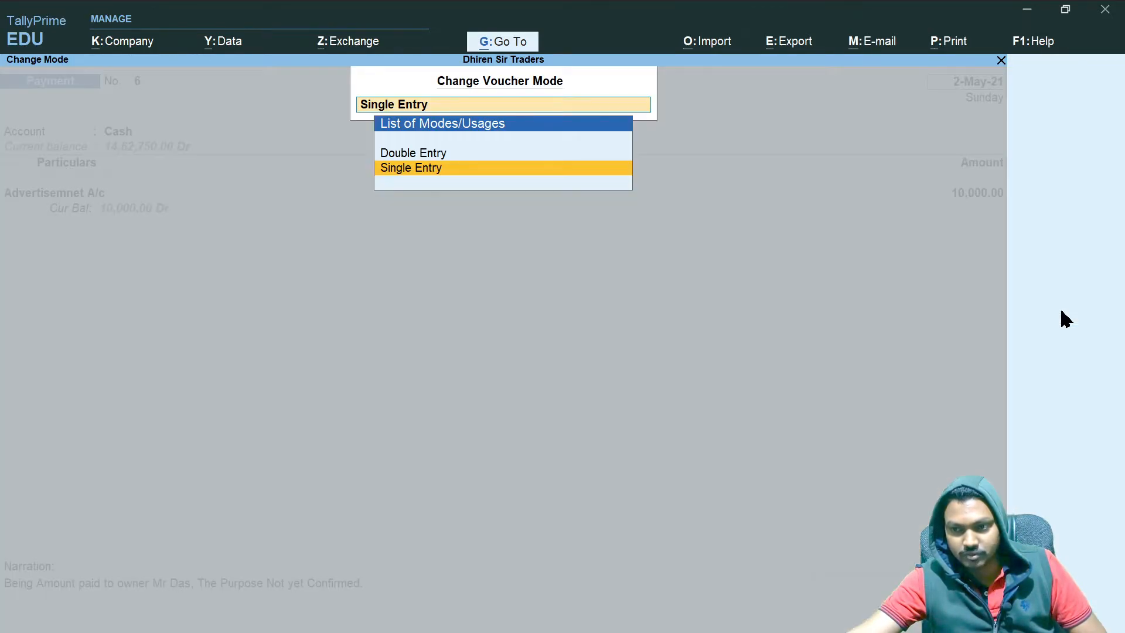
click(413, 154)
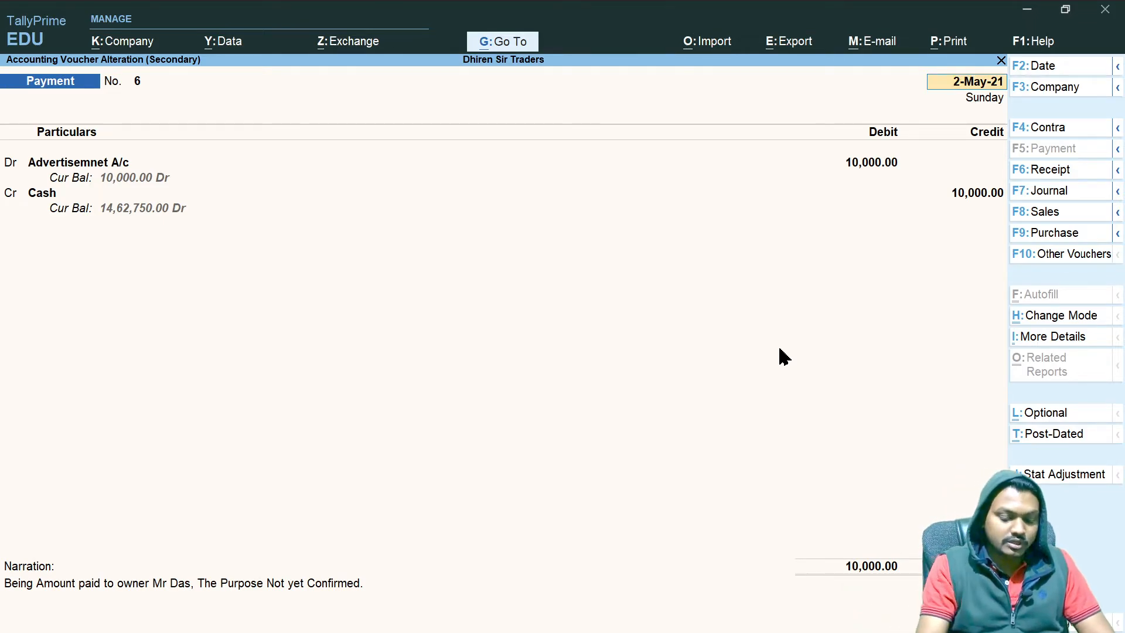
Accept the payment voucher's 2-May-21 date, the Advertisemnet A/c debit and the Cash credit of 10,000 each
key(Return)
key(Return)
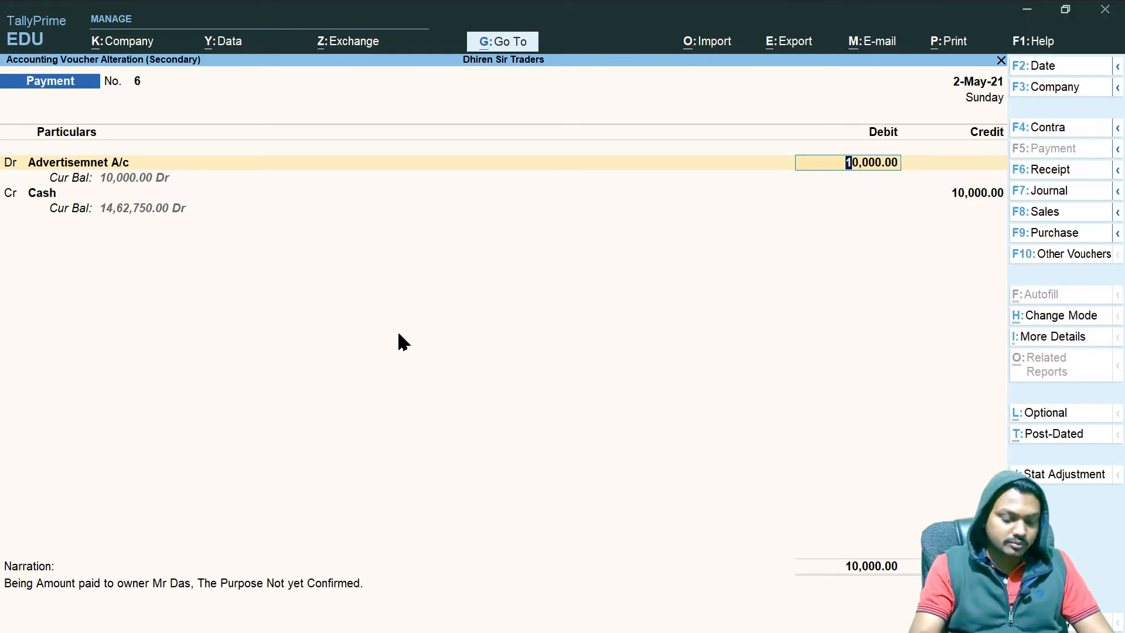
key(Return)
key(Return)
key(Return)
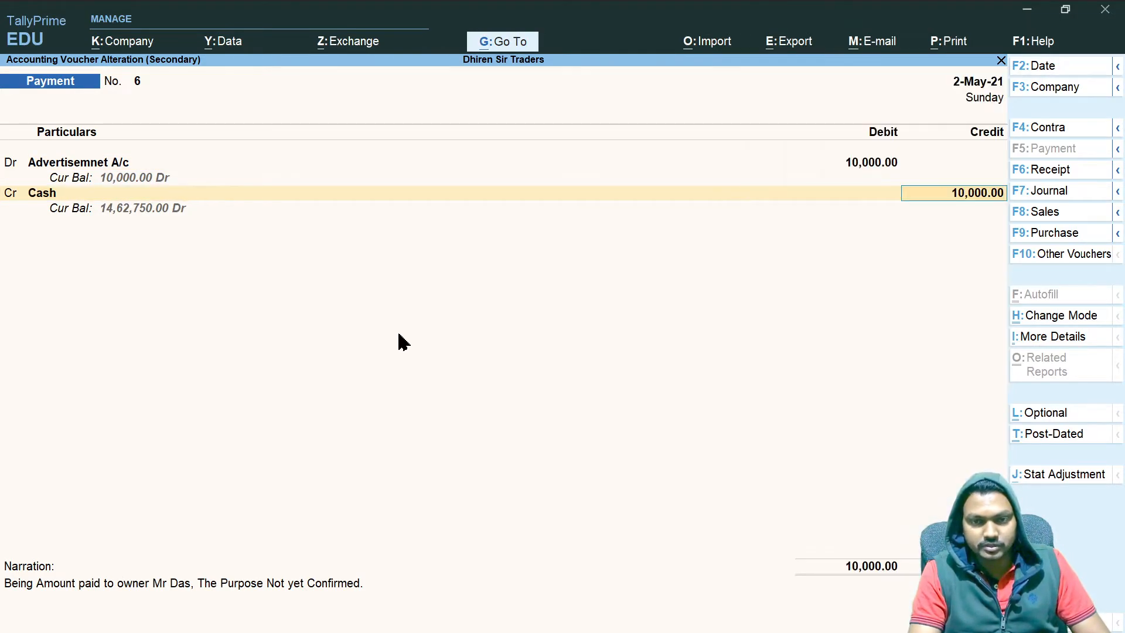
key(Return)
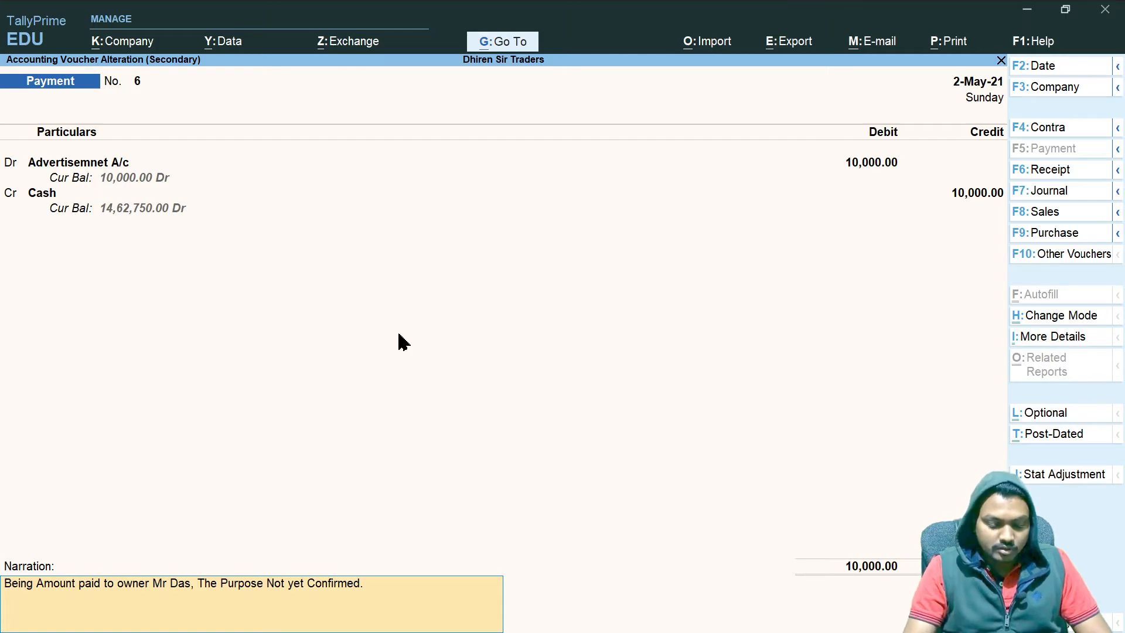
Append "now treated as Advt Exp" to the payment voucher's narration and save the voucher
key(ctrl+Right)
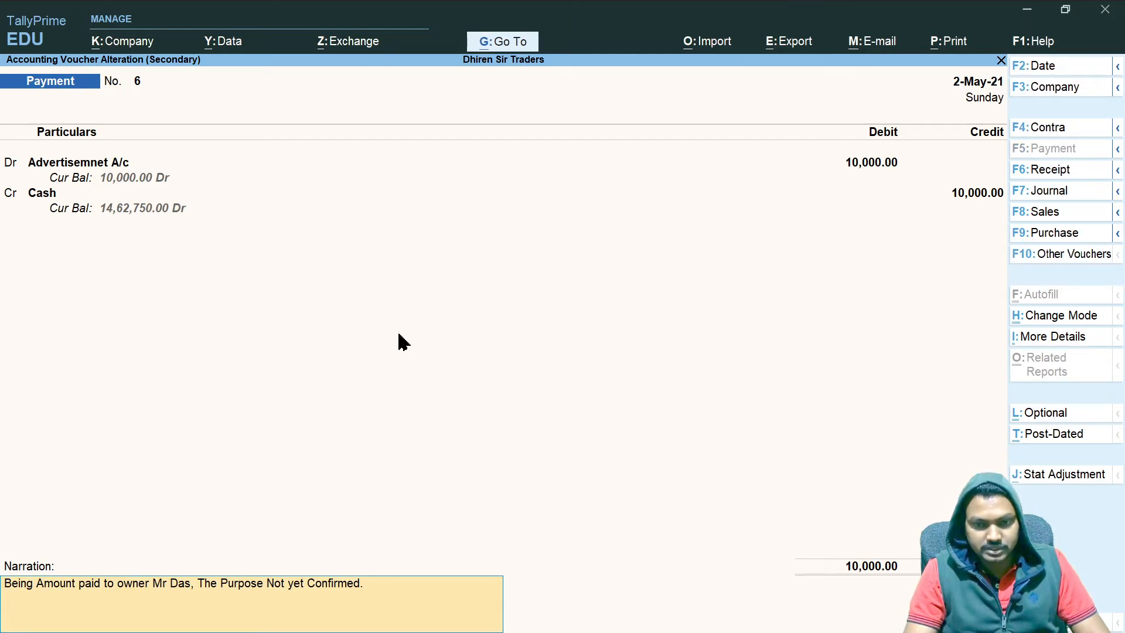
key(End)
key(Up)
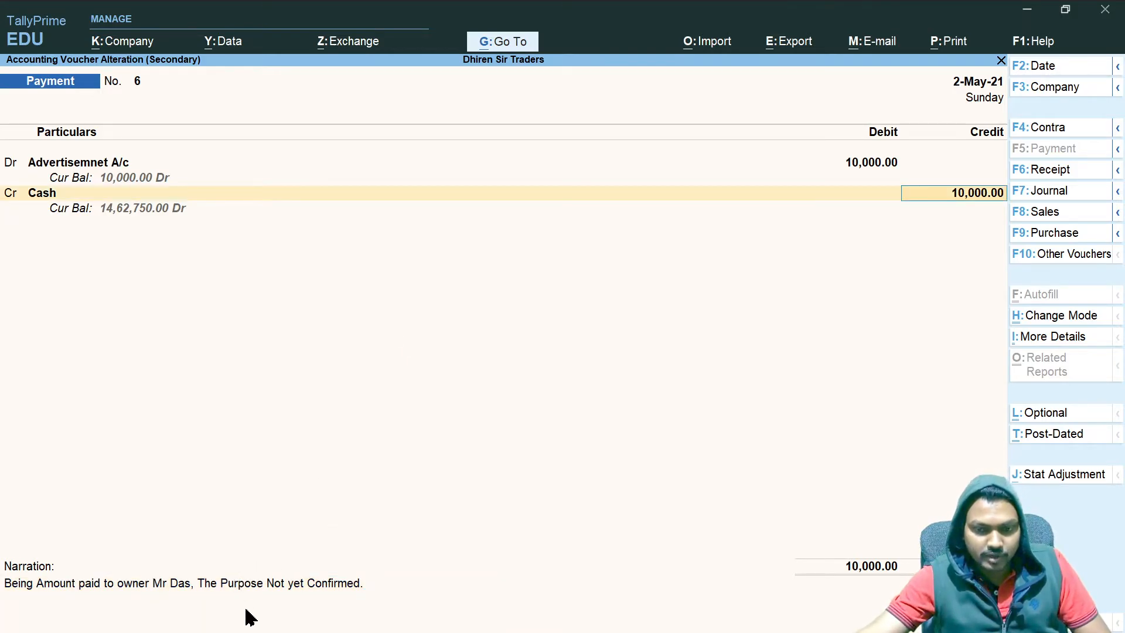
click(235, 582)
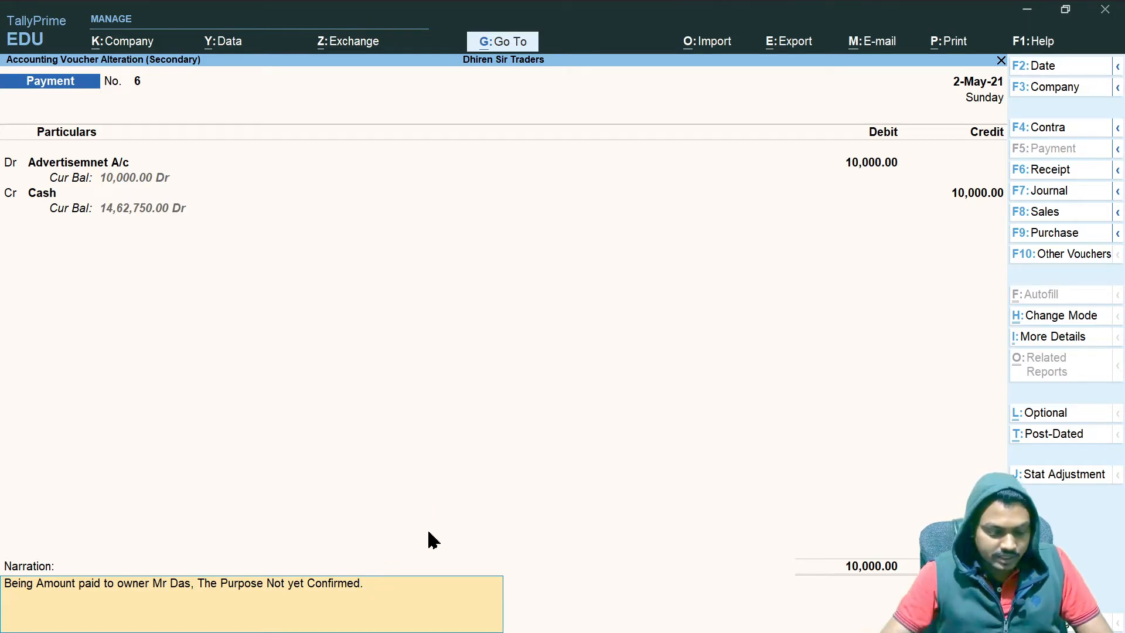
text(ow tre)
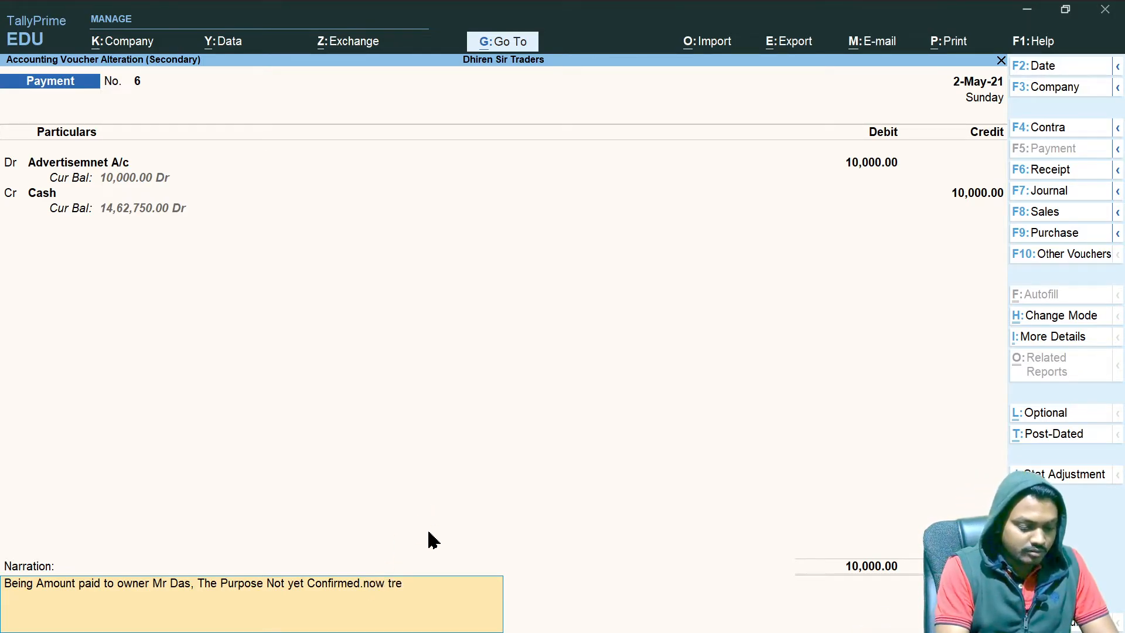
text(ated as)
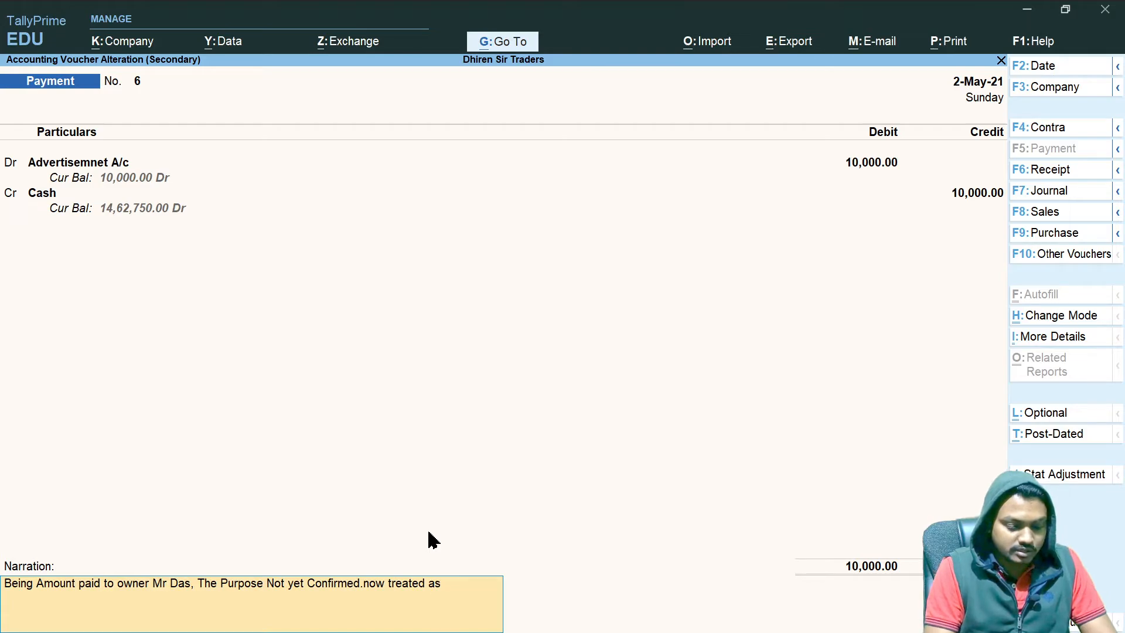
text( Ad)
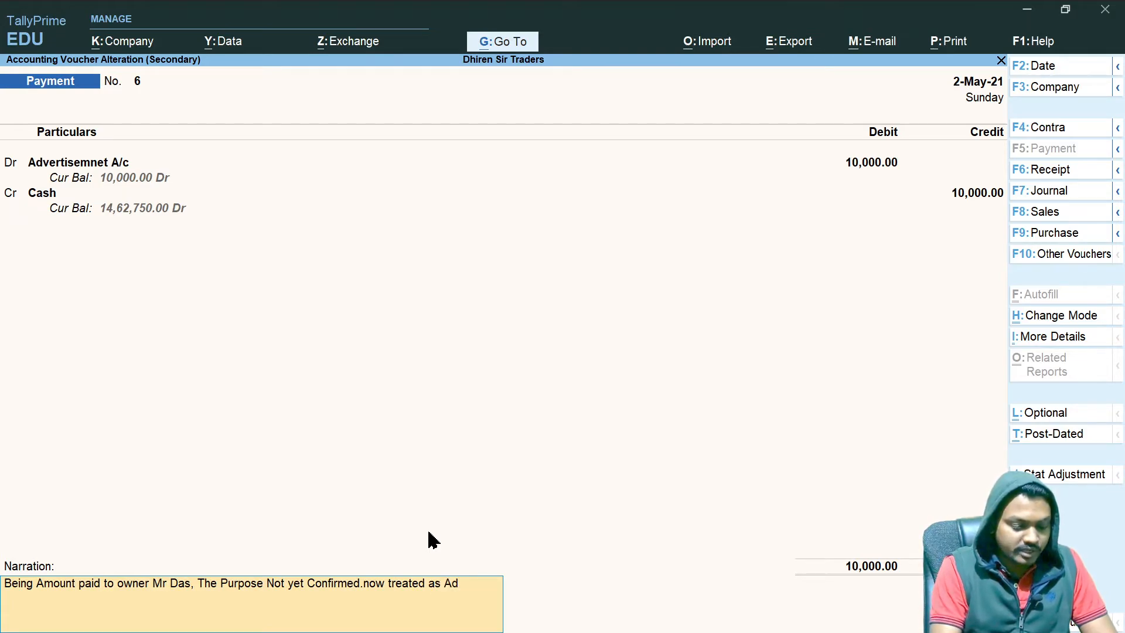
text(vt Exp)
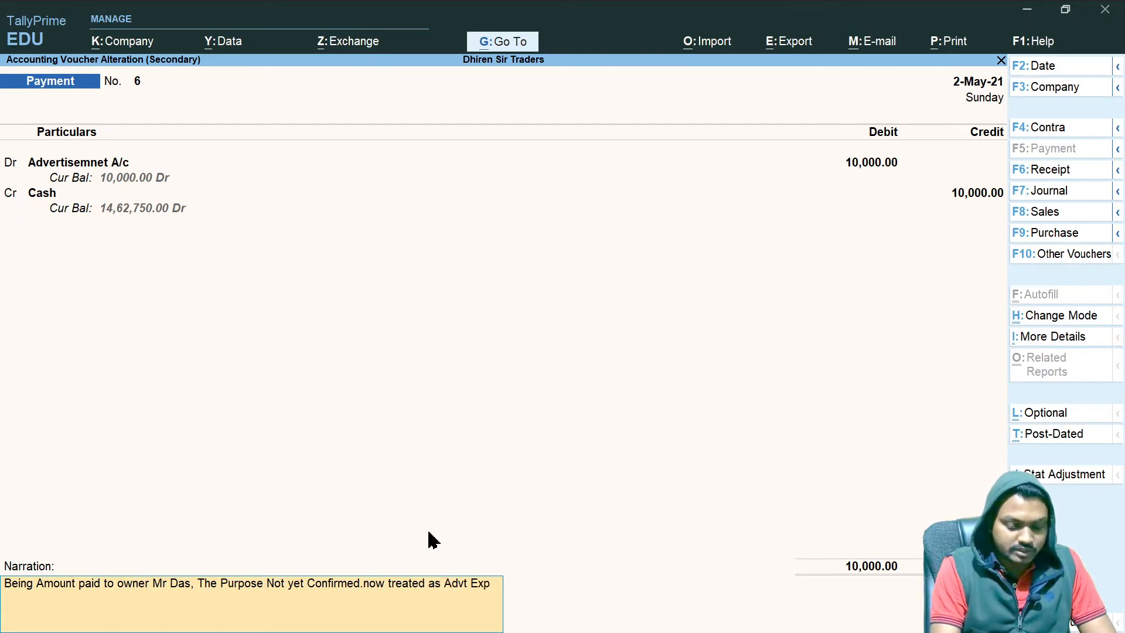
key(Return)
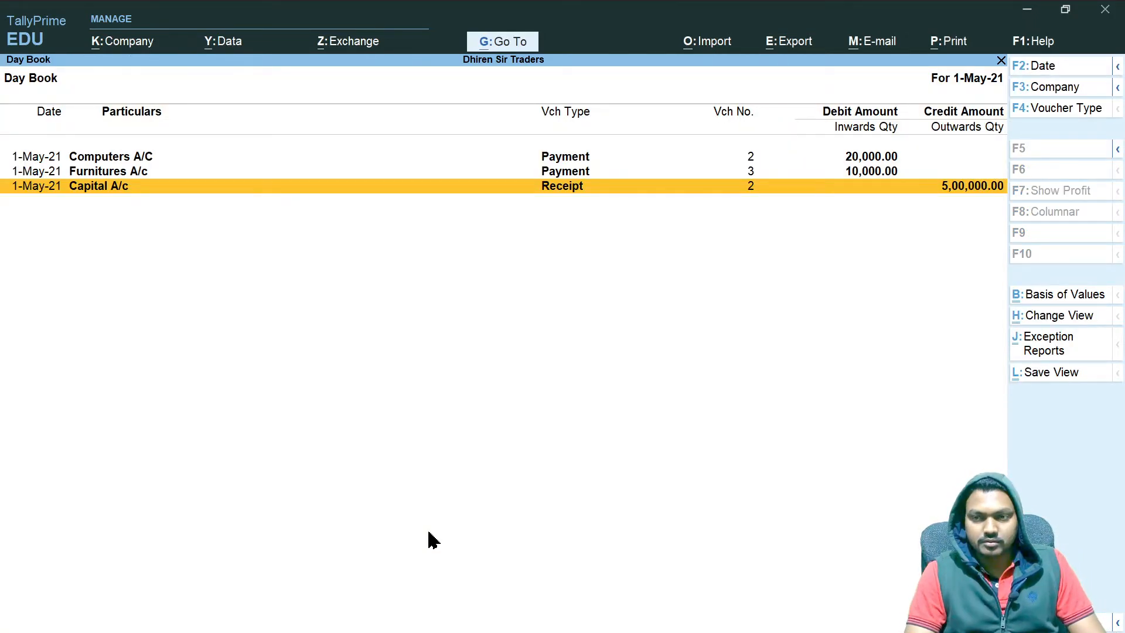
Switch to the Memorandum Vouchers page in OneNote and handwrite a circled 5 with an underlined "e.g." below point 4
key(alt+Tab)
key(alt+Tab)
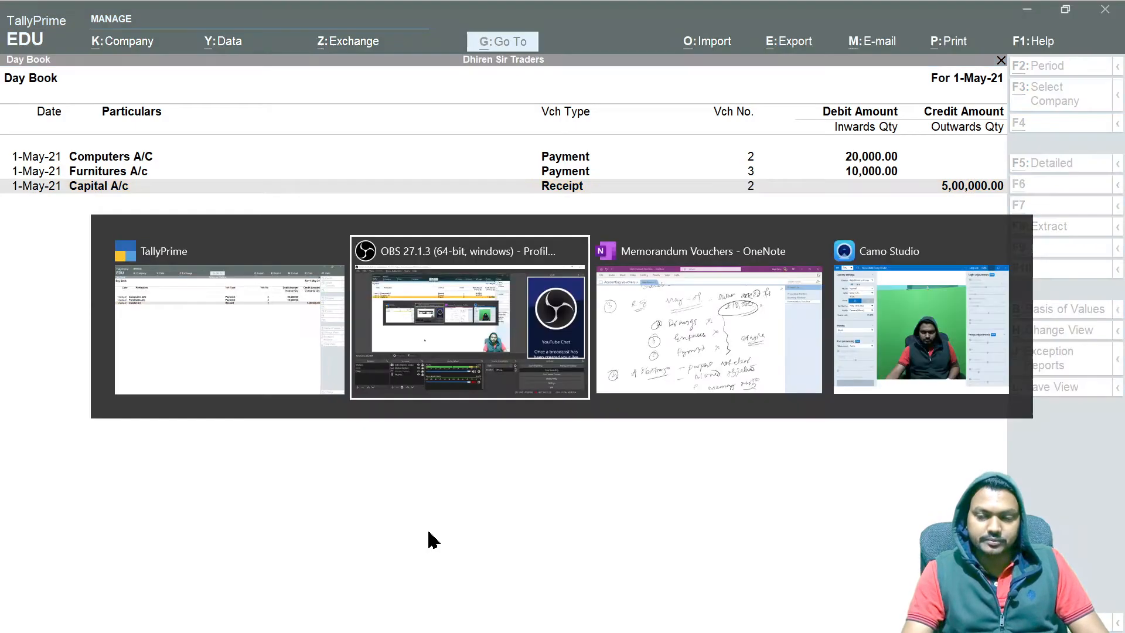
scroll(889, 412, down, 4)
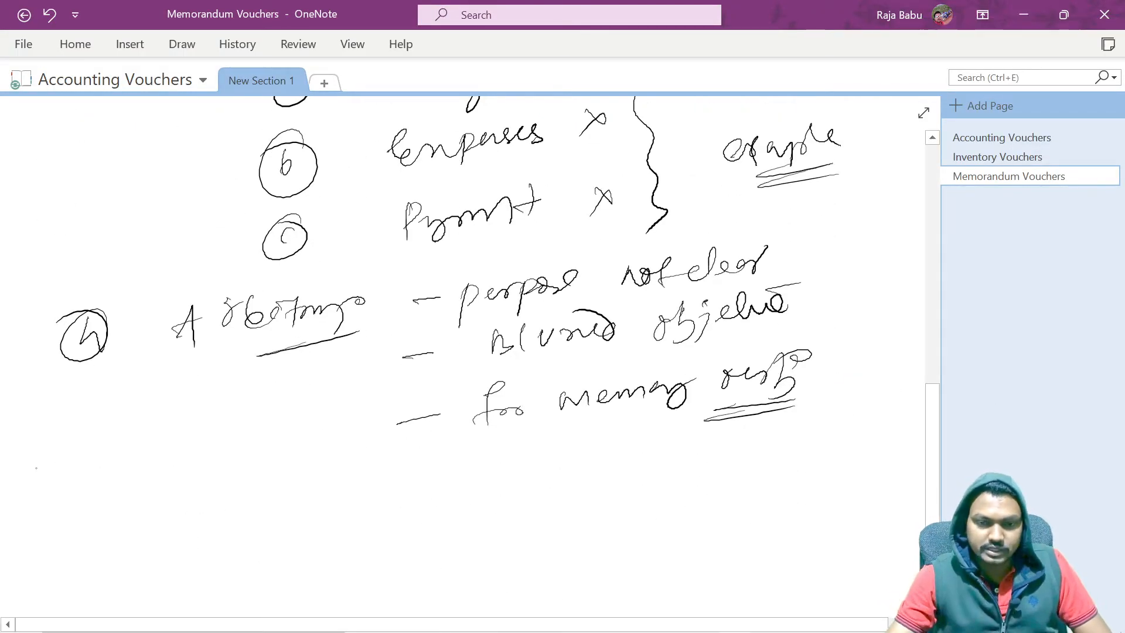
drag(66, 527, 70, 554)
drag(87, 508, 58, 515)
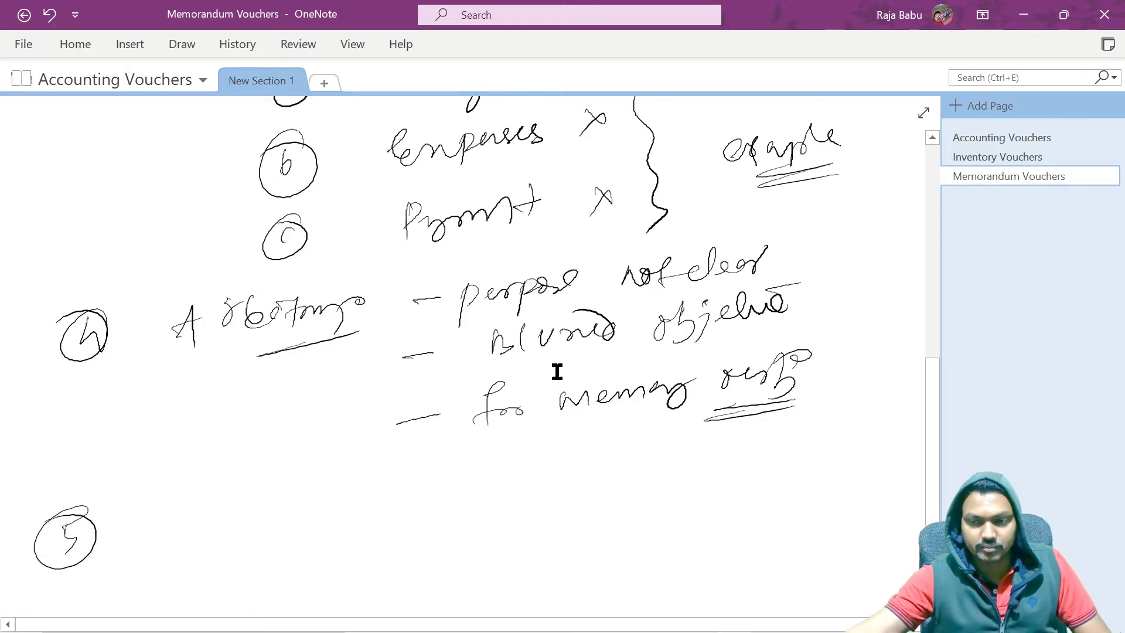
drag(930, 482, 931, 524)
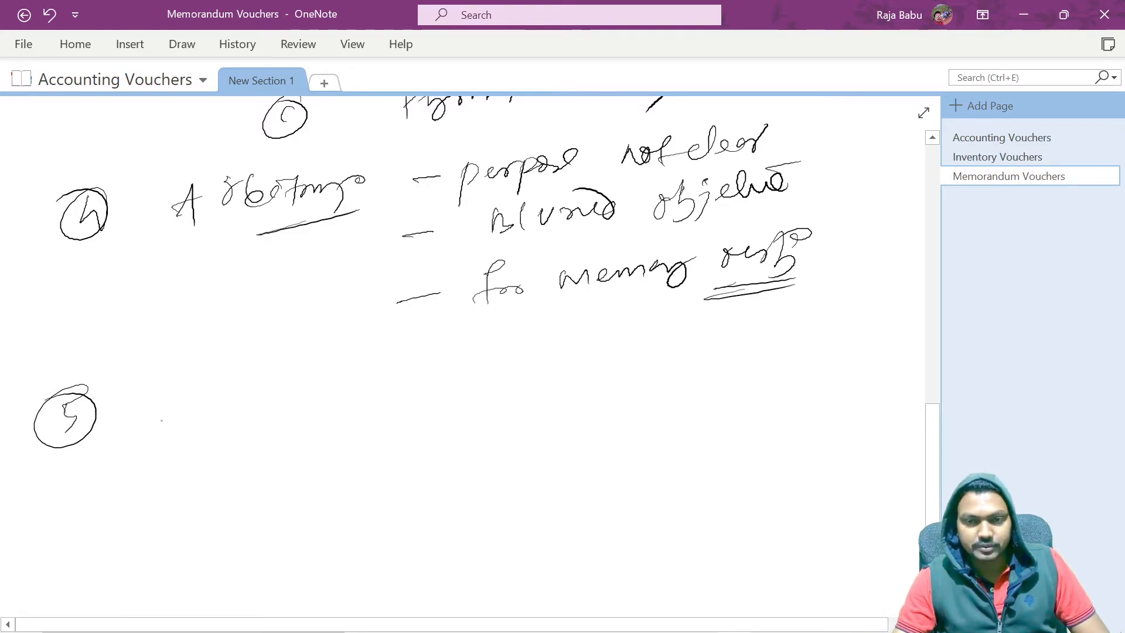
mouse_move(167, 408)
mouse_down()
mouse_move(152, 422)
mouse_move(172, 431)
mouse_move(259, 413)
mouse_up()
drag(160, 460, 244, 450)
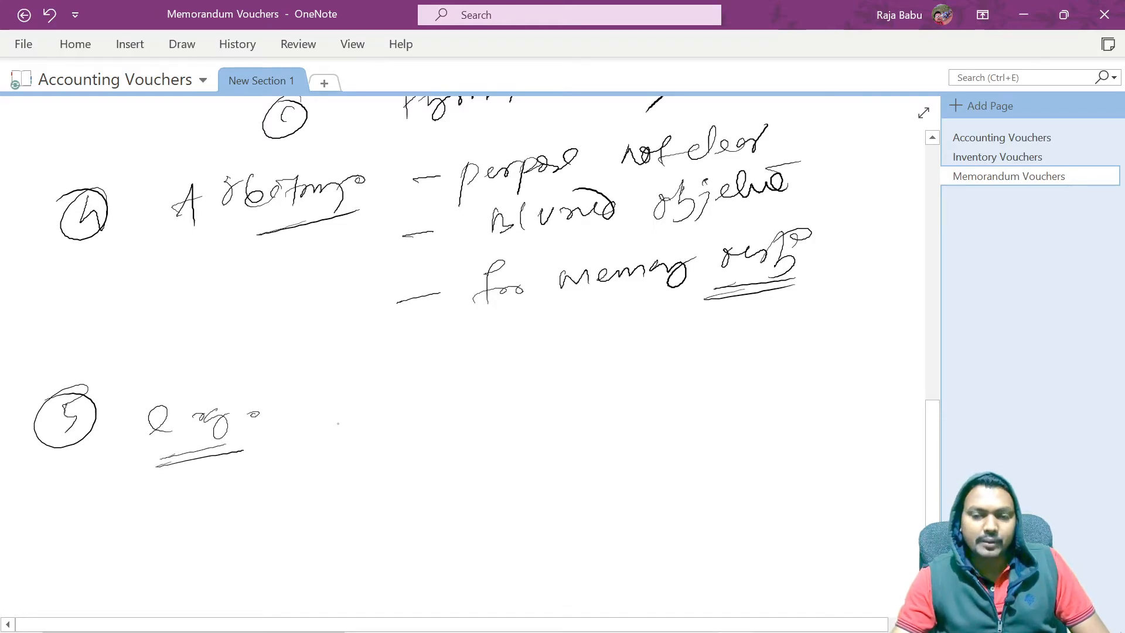
Handwrite "Existing Customer" followed by the customer's name beside the point 5 heading
mouse_move(350, 403)
mouse_down()
mouse_move(334, 428)
mouse_move(373, 428)
mouse_move(397, 410)
mouse_move(456, 415)
mouse_move(434, 392)
mouse_move(487, 415)
mouse_move(537, 398)
mouse_move(551, 410)
mouse_up()
mouse_move(537, 403)
mouse_down()
mouse_move(613, 389)
mouse_move(662, 396)
mouse_up()
drag(683, 387, 716, 381)
drag(719, 387, 753, 376)
mouse_move(753, 377)
mouse_down()
mouse_move(733, 412)
mouse_move(749, 360)
mouse_up()
click(786, 398)
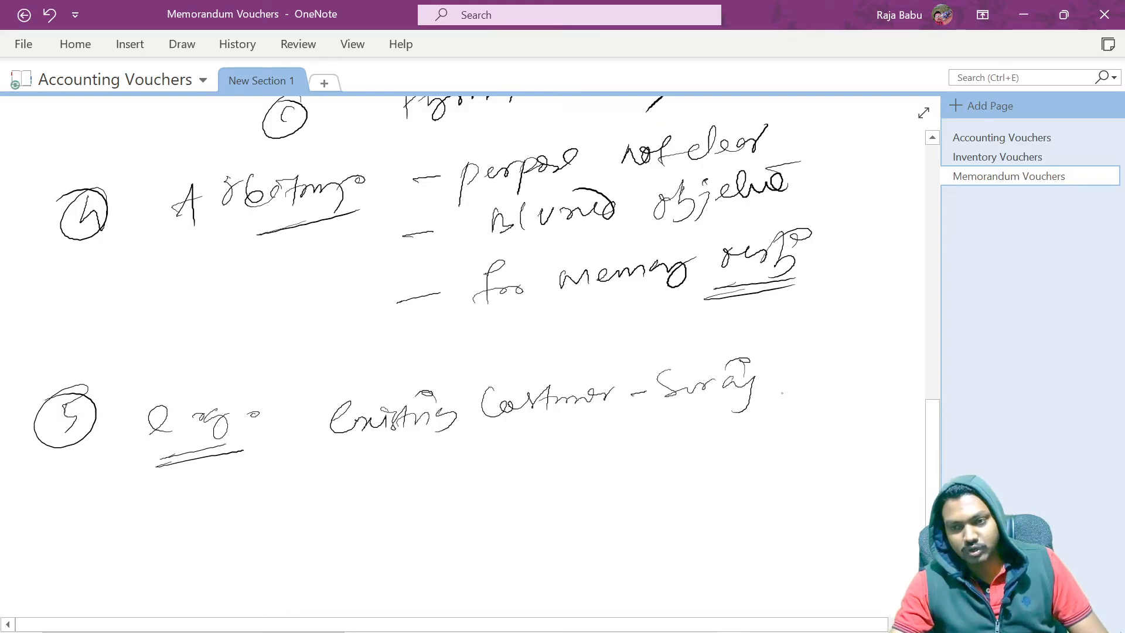
Handwrite an underlined date and ₹10,000 paid beneath the customer line, underline the last word and add a tick mark
drag(340, 476, 329, 491)
mouse_move(359, 458)
mouse_down()
mouse_move(354, 493)
mouse_move(384, 478)
mouse_up()
drag(403, 466, 439, 465)
drag(351, 507, 407, 495)
drag(347, 517, 408, 504)
mouse_move(462, 476)
mouse_down()
mouse_move(556, 476)
mouse_move(554, 463)
mouse_up()
mouse_move(523, 452)
mouse_down()
mouse_move(548, 449)
mouse_move(566, 464)
mouse_up()
mouse_move(581, 445)
mouse_down()
mouse_move(600, 473)
mouse_move(621, 445)
mouse_up()
drag(628, 447, 647, 439)
mouse_move(682, 442)
mouse_down()
mouse_move(679, 467)
mouse_move(744, 427)
mouse_move(768, 431)
mouse_up()
drag(681, 471, 743, 464)
mouse_move(687, 483)
mouse_down()
mouse_move(746, 472)
mouse_move(772, 440)
mouse_up()
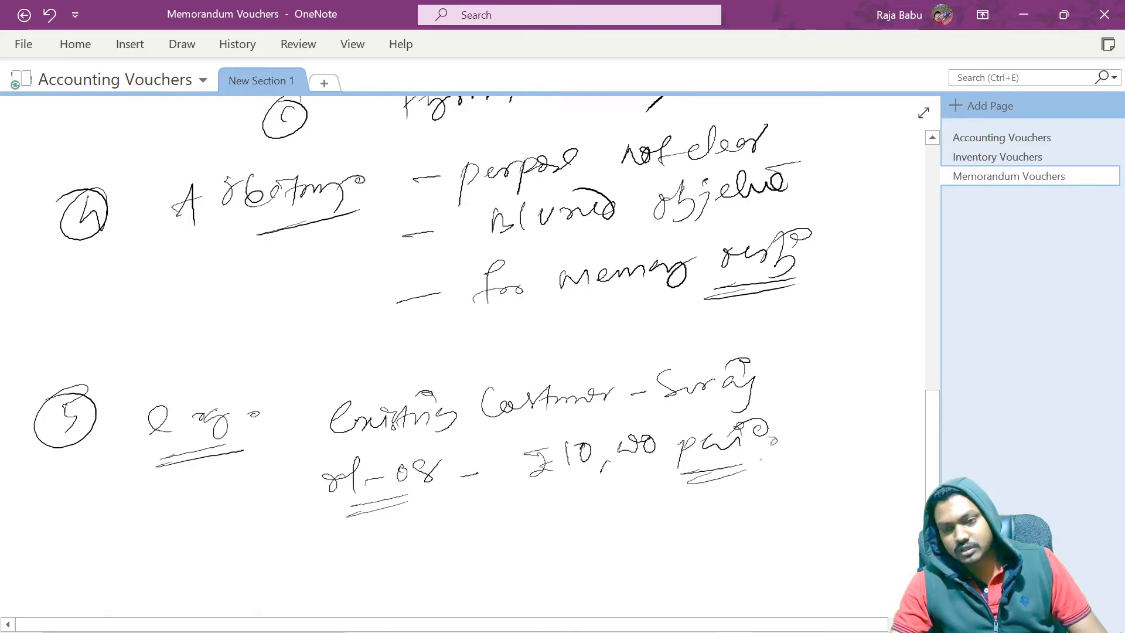
drag(810, 423, 859, 404)
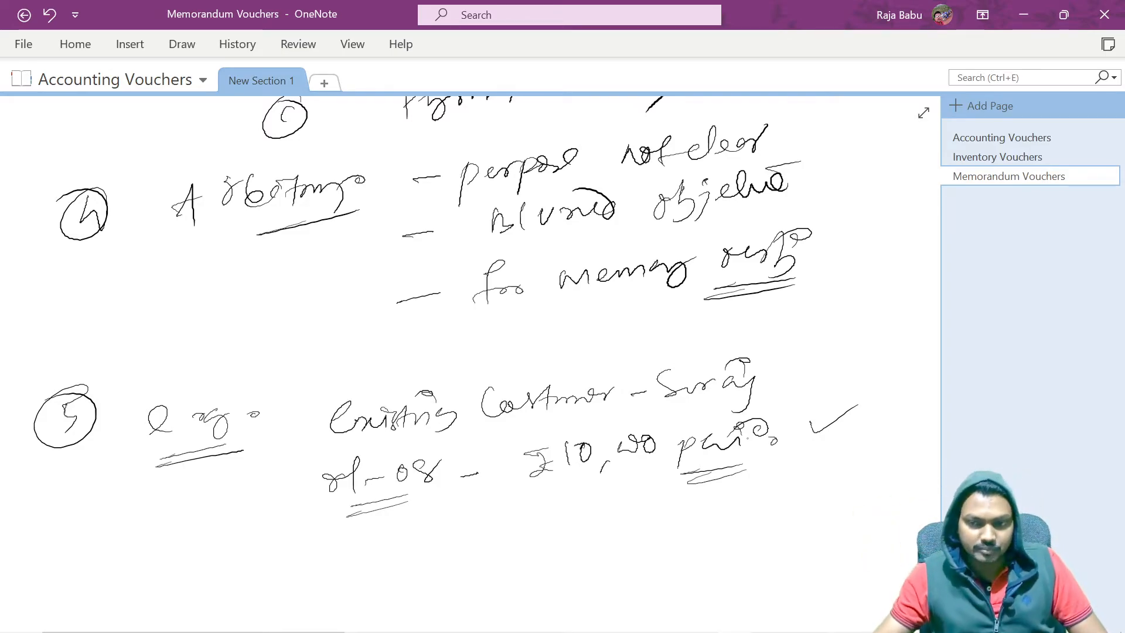
Switch to TallyPrime, leave the Day Book and start a new Memorandum voucher
key(alt+Tab)
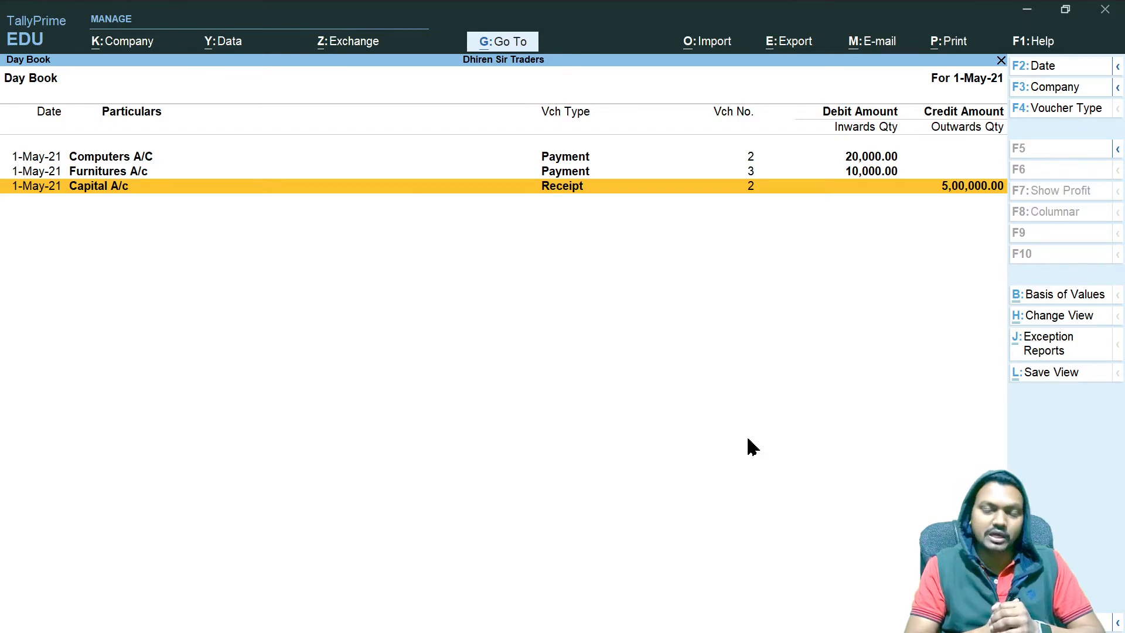
key(Escape)
key(Escape)
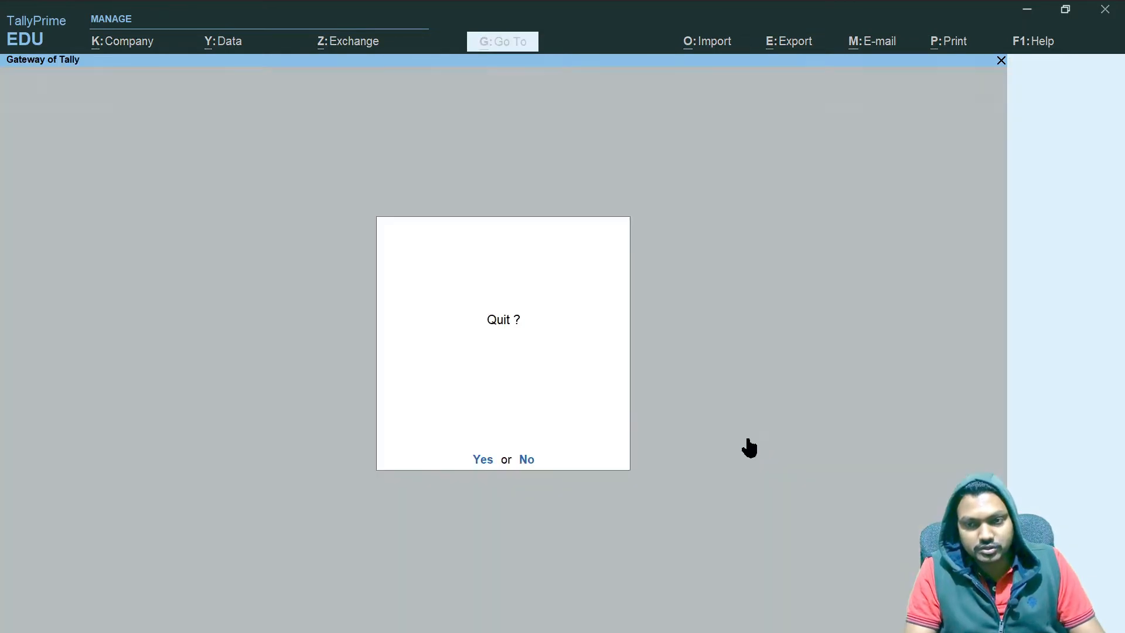
key(Escape)
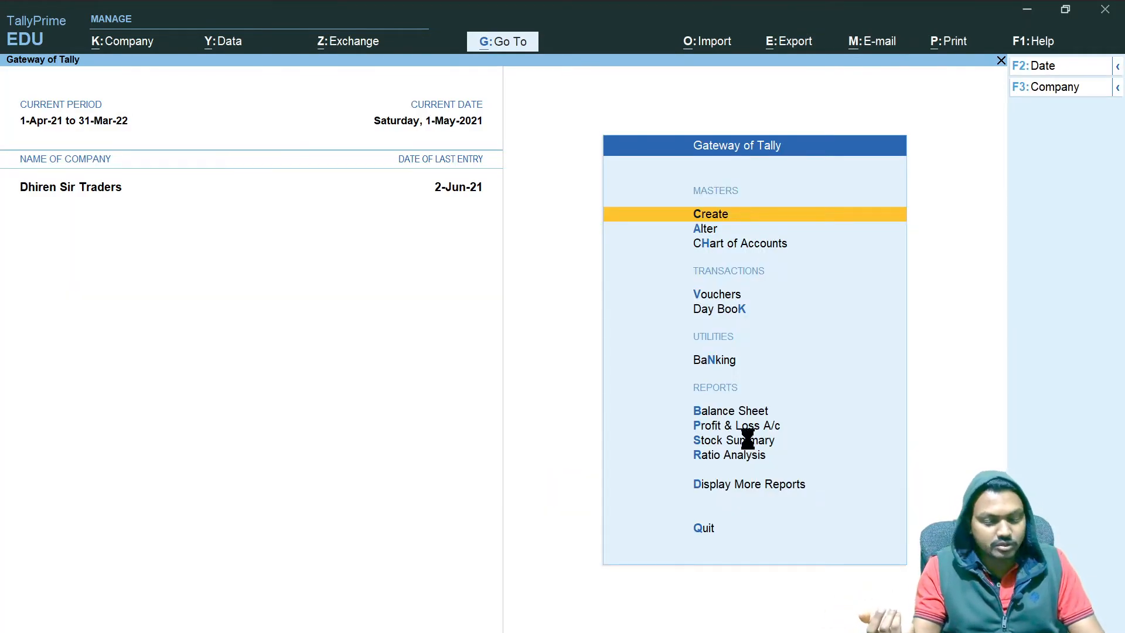
key(v)
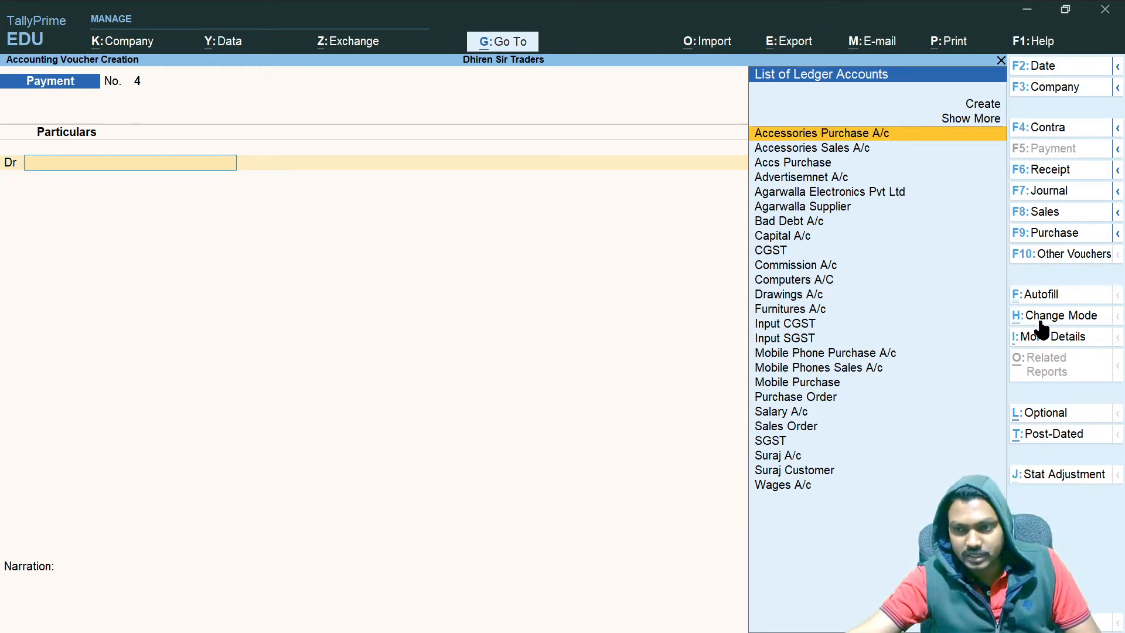
click(1078, 256)
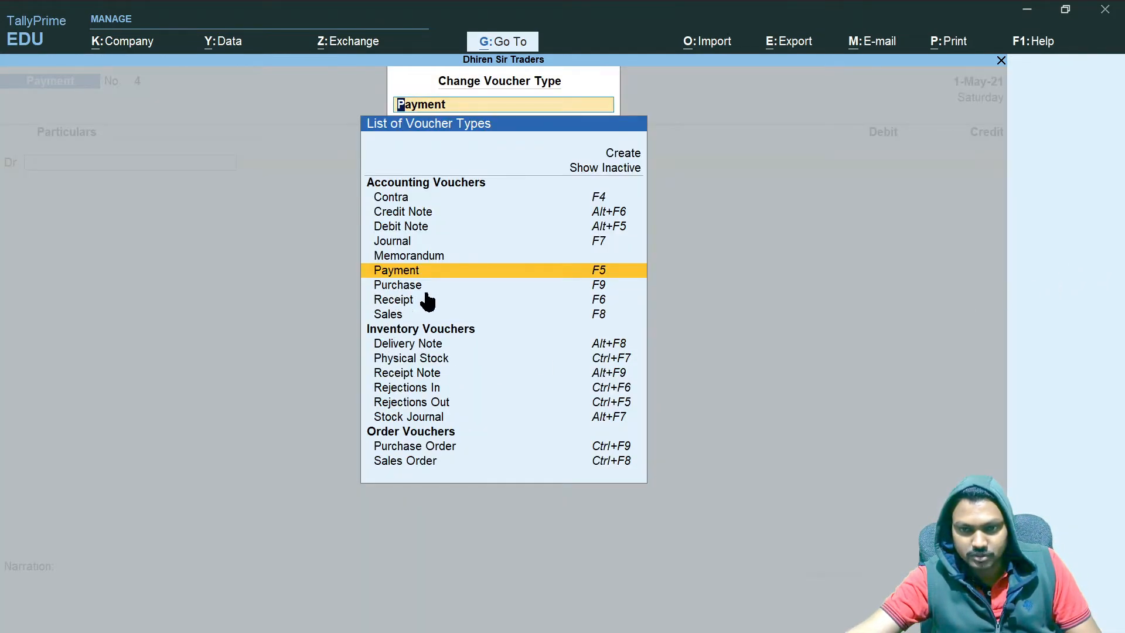
click(413, 247)
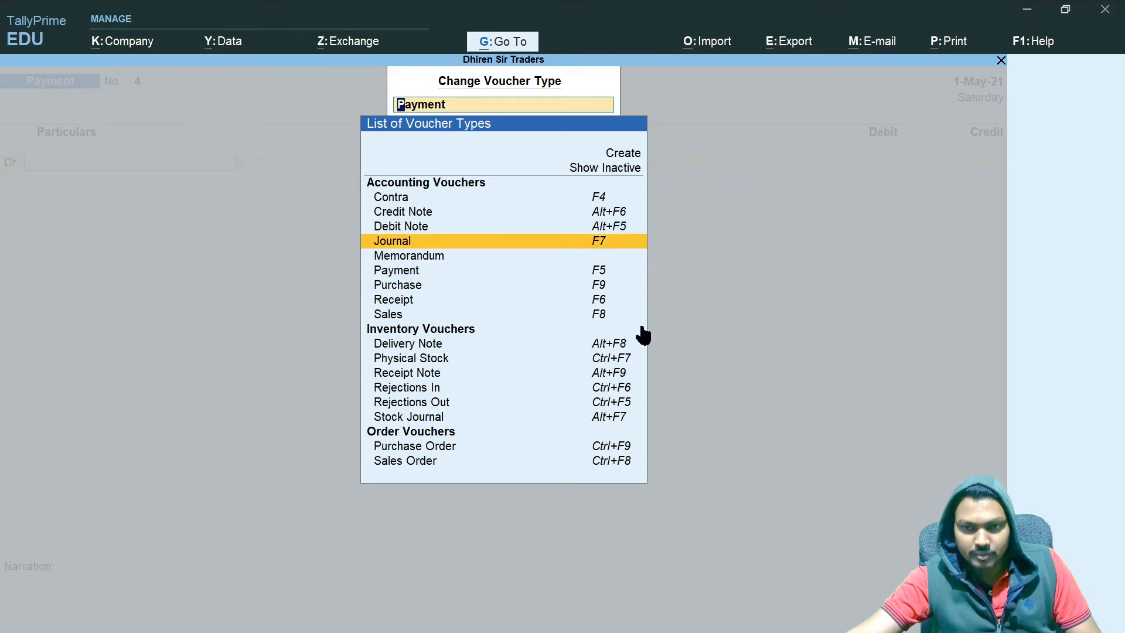
click(596, 260)
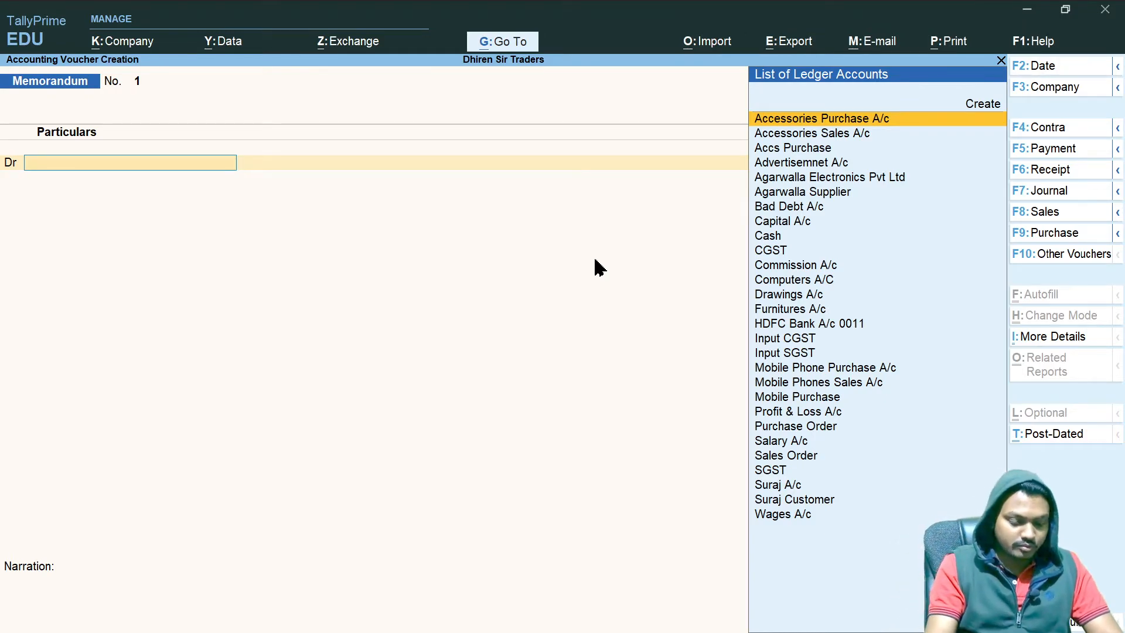
Debit the existing customer's A/c ledger with 10,000 and allocate the amount as On Account in the bill-wise details
text(Cust)
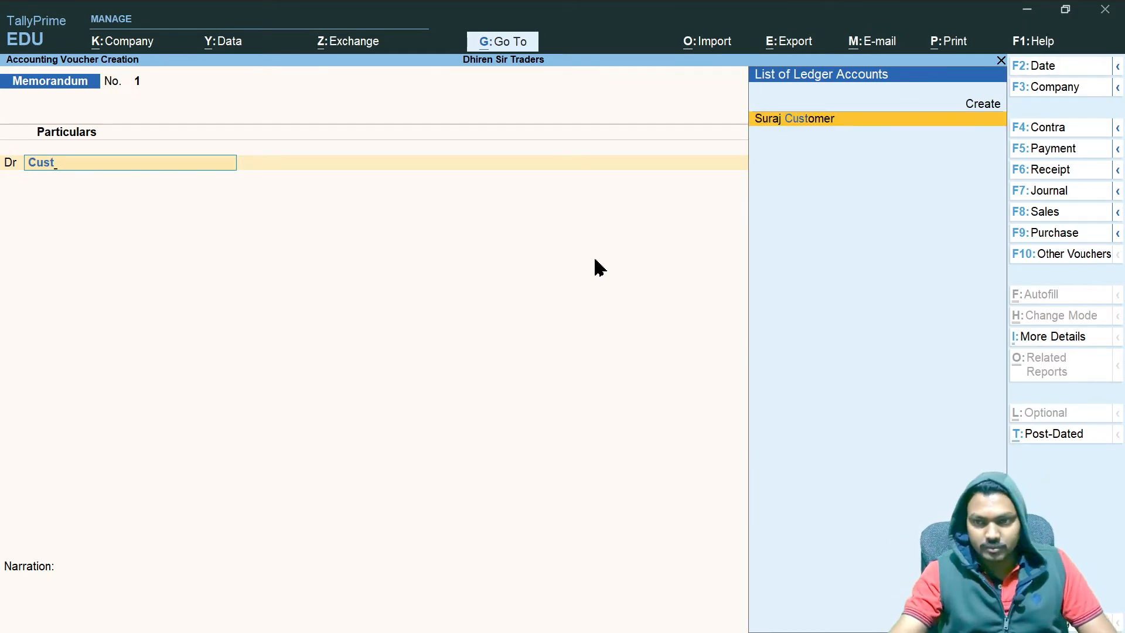
key(Return)
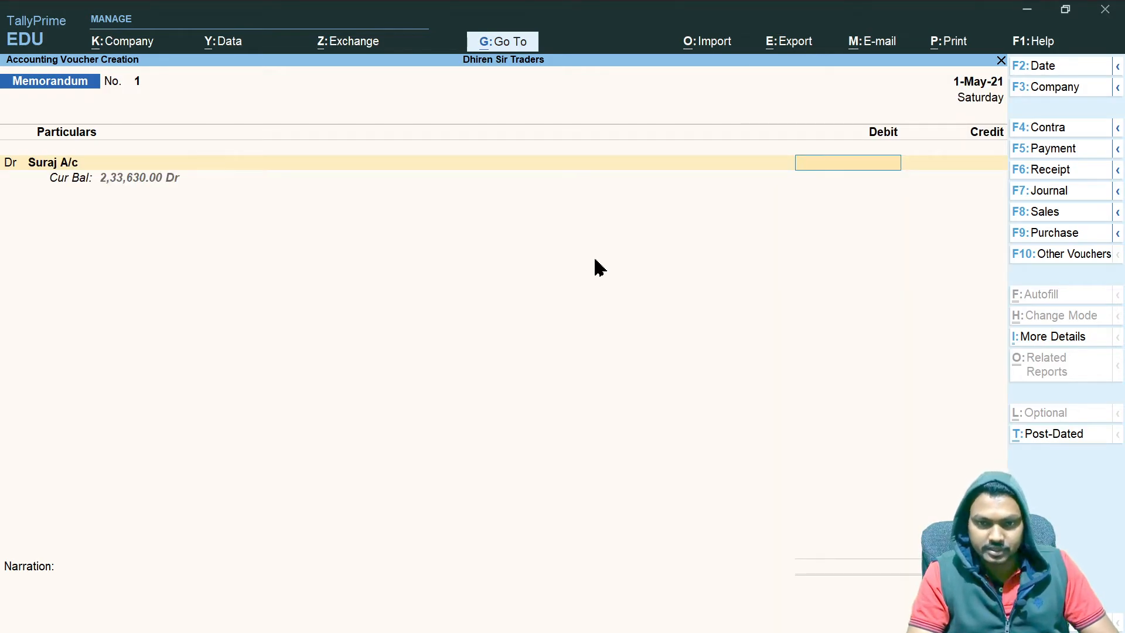
text(10000)
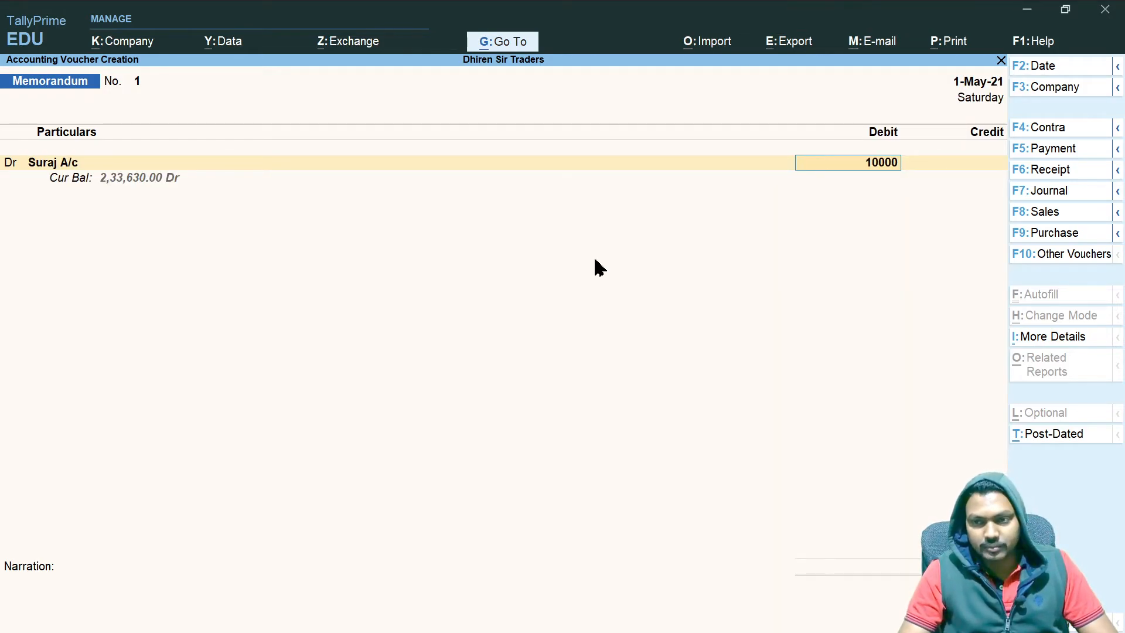
key(Return)
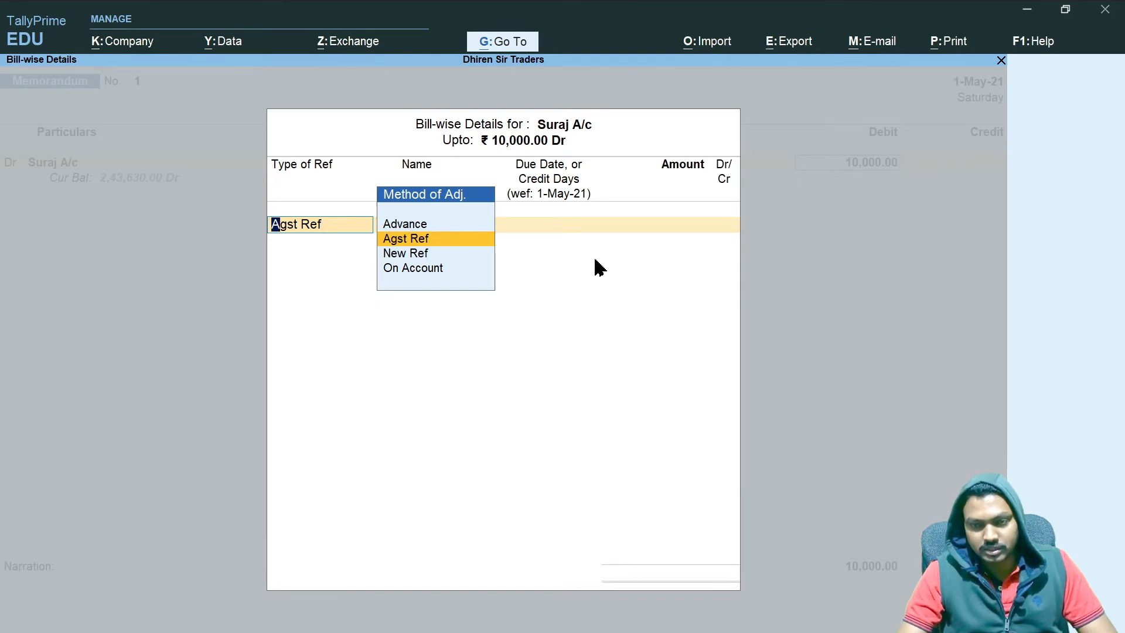
click(430, 275)
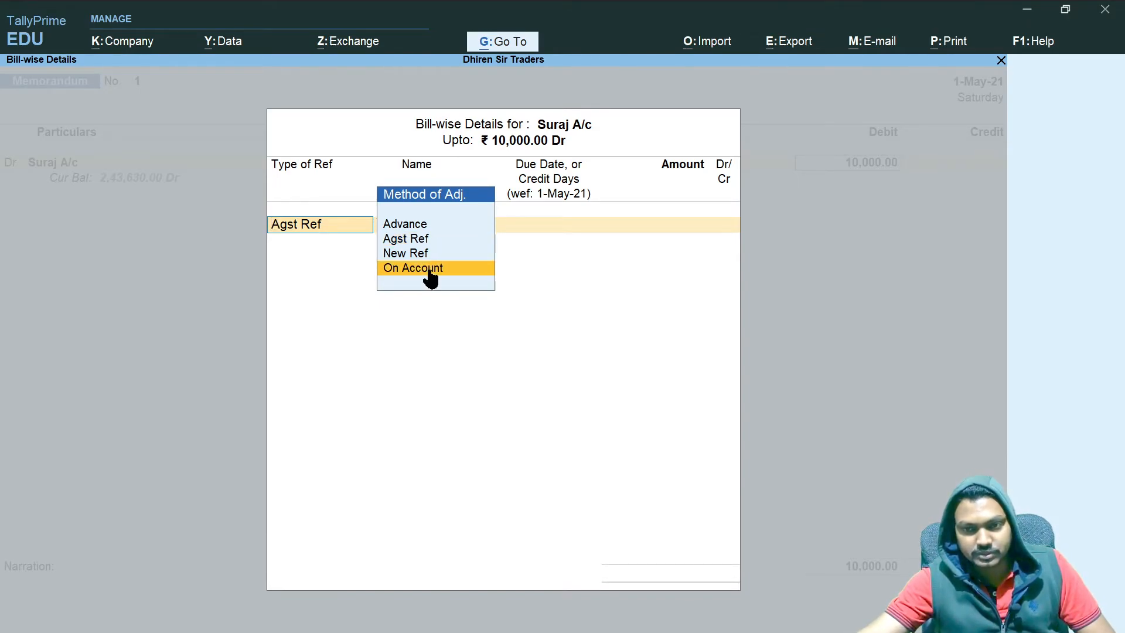
click(431, 270)
key(Return)
key(Return)
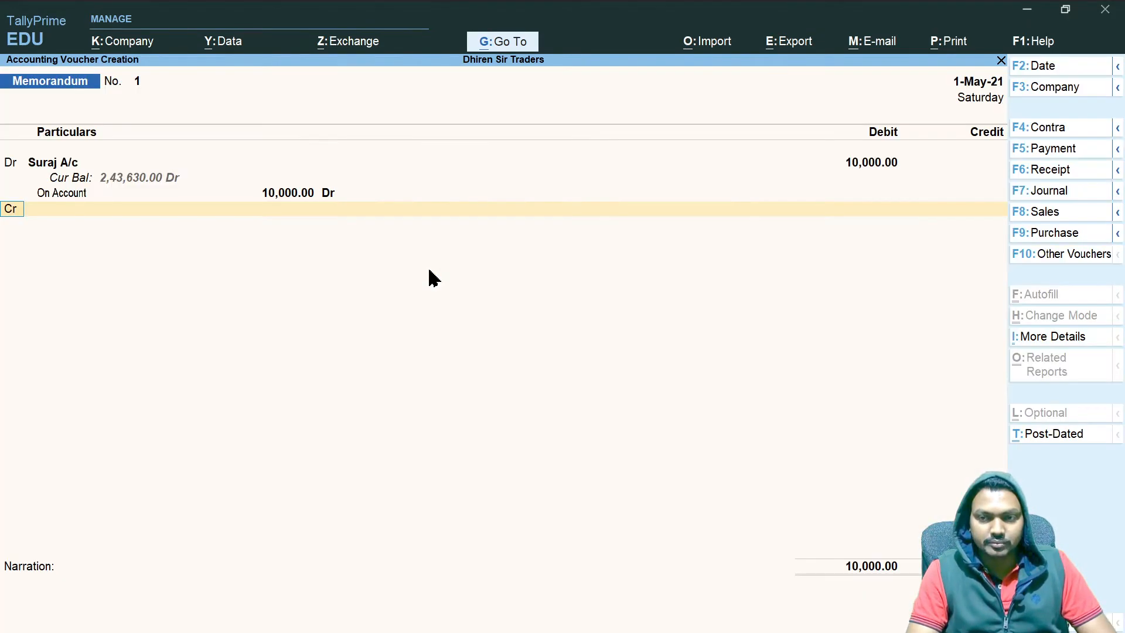
Credit Cash with 10,000 in the memorandum voucher
key(Return)
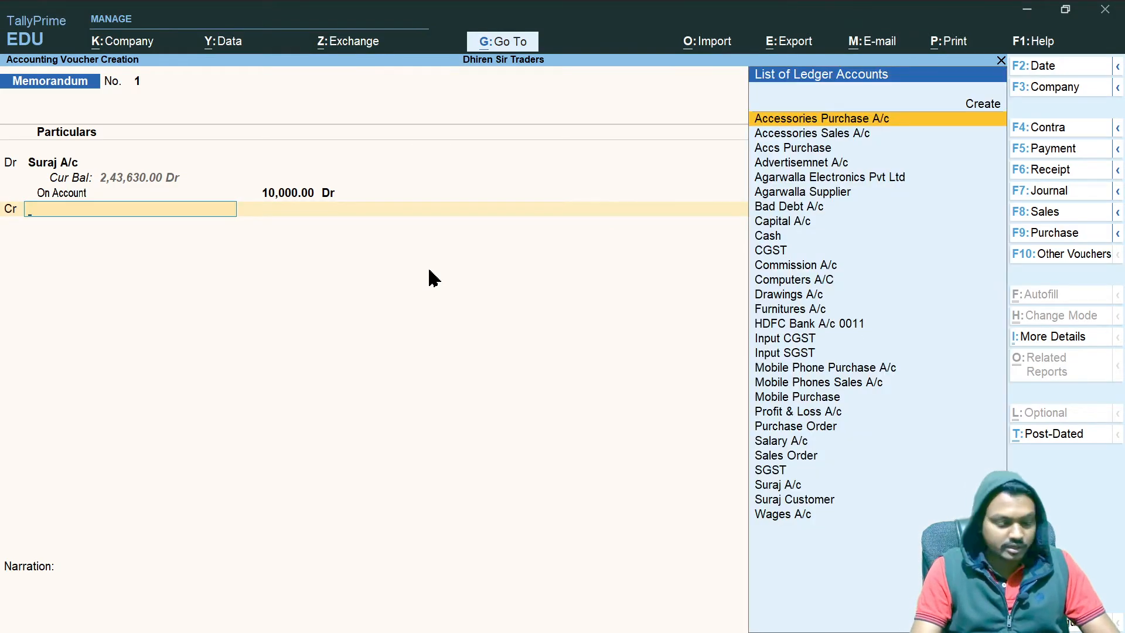
text(Cash)
key(Return)
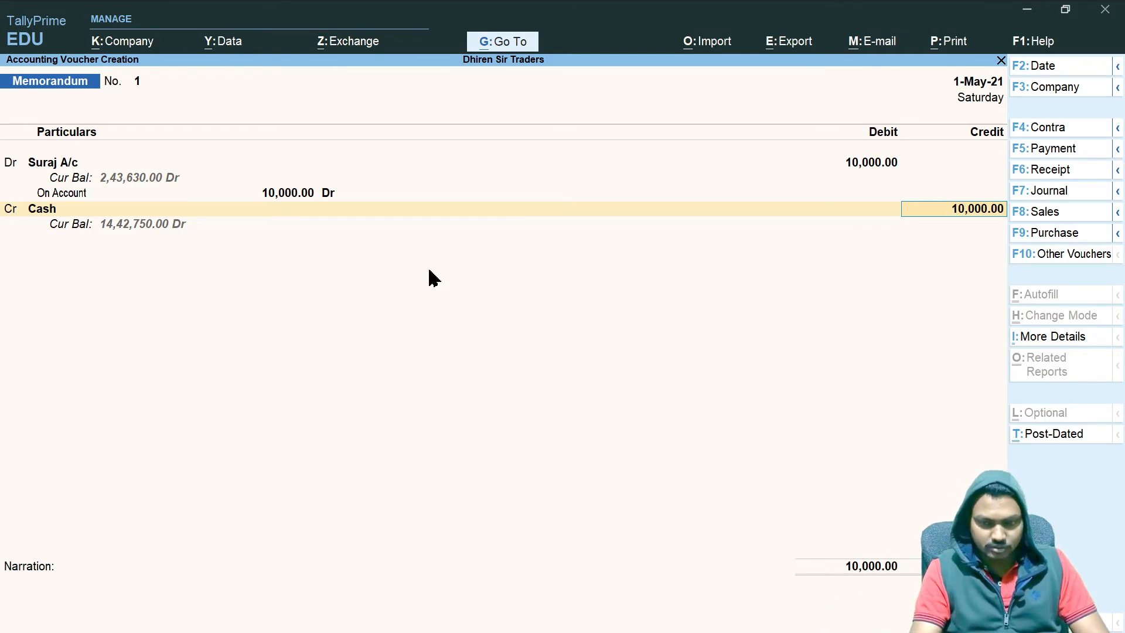
key(Return)
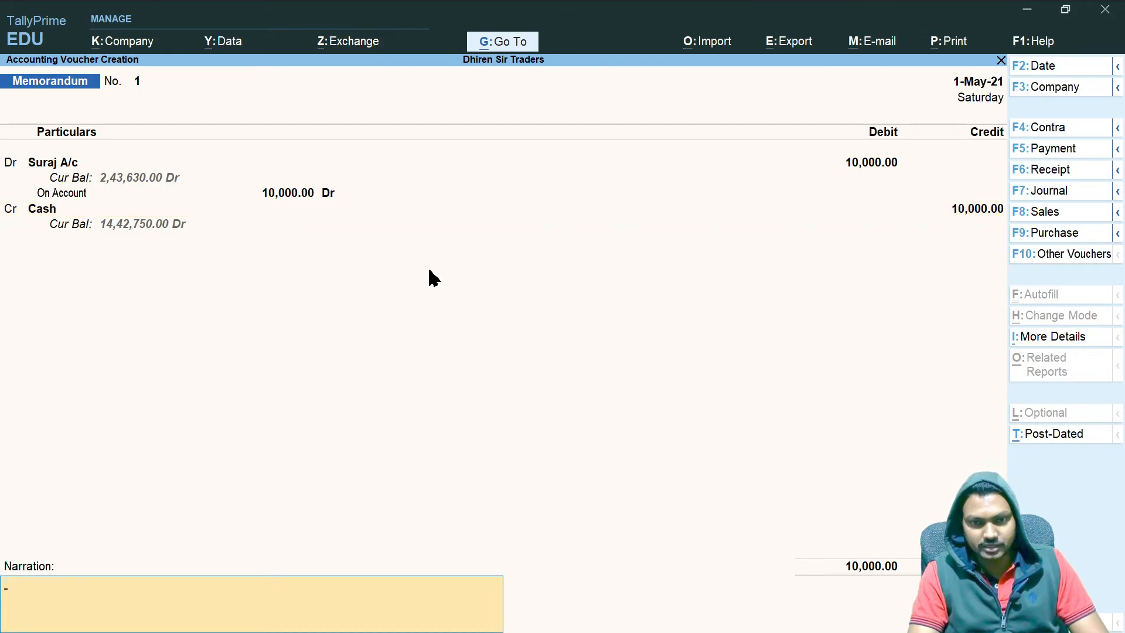
Enter the narration "Being 10000 paid in adv to our Loyal Cust for Adj in later" and save the memorandum voucher
text(Being)
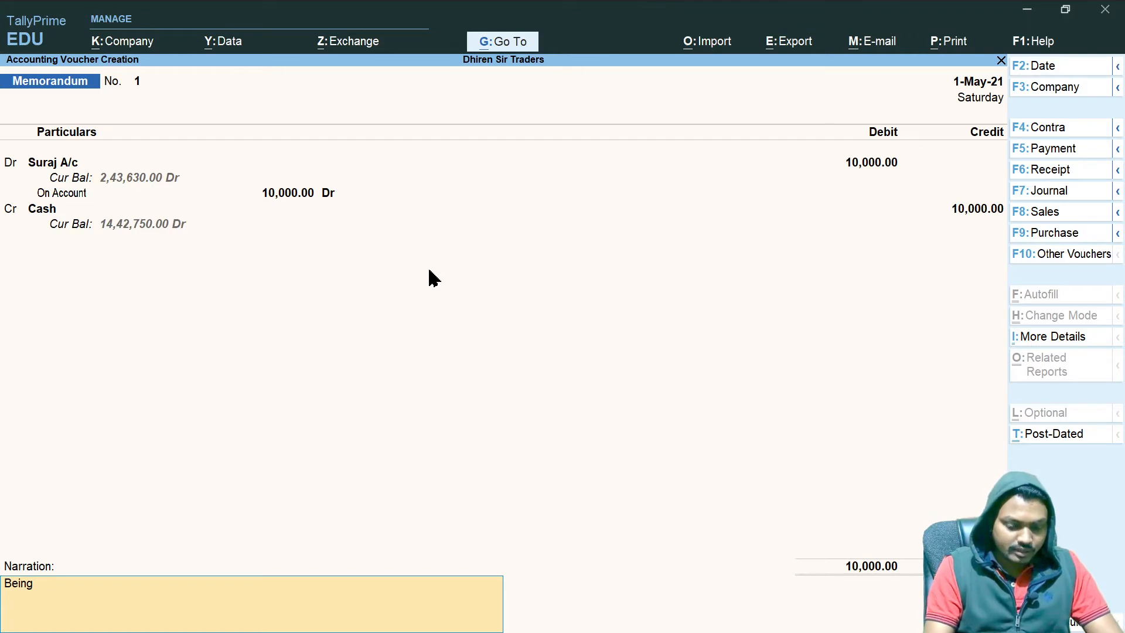
text( 1000)
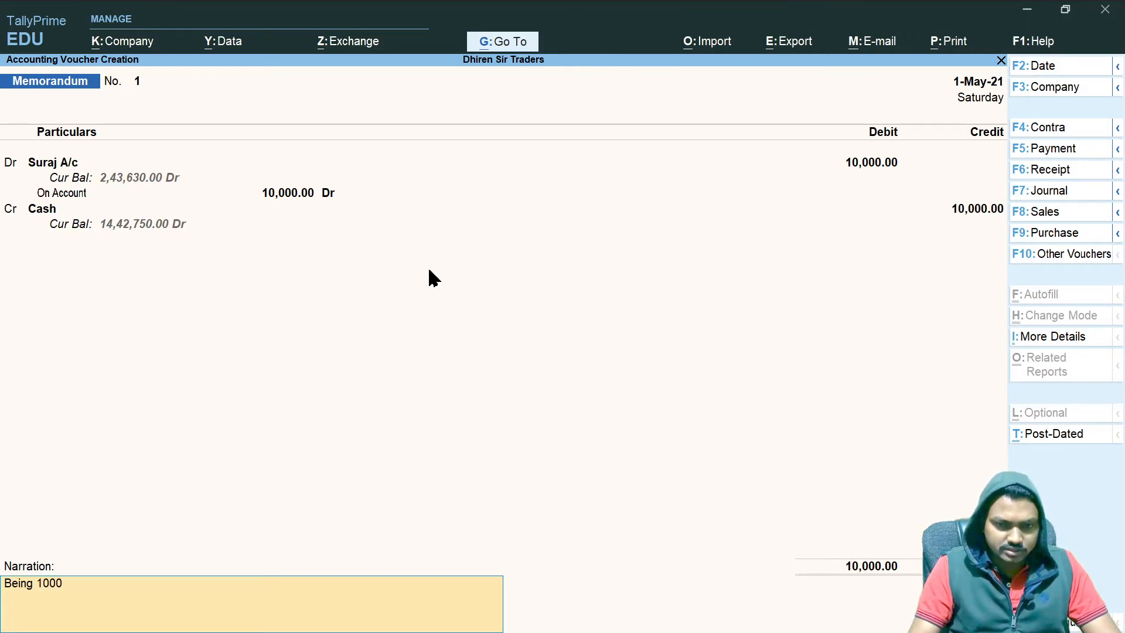
text(0 paid in ad)
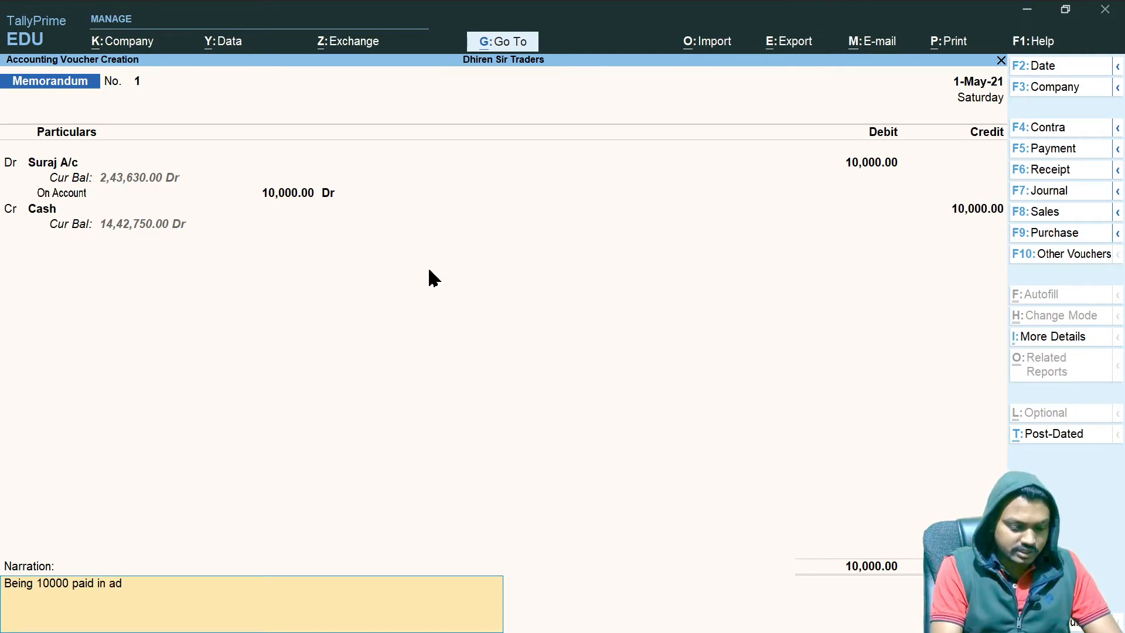
text(v to)
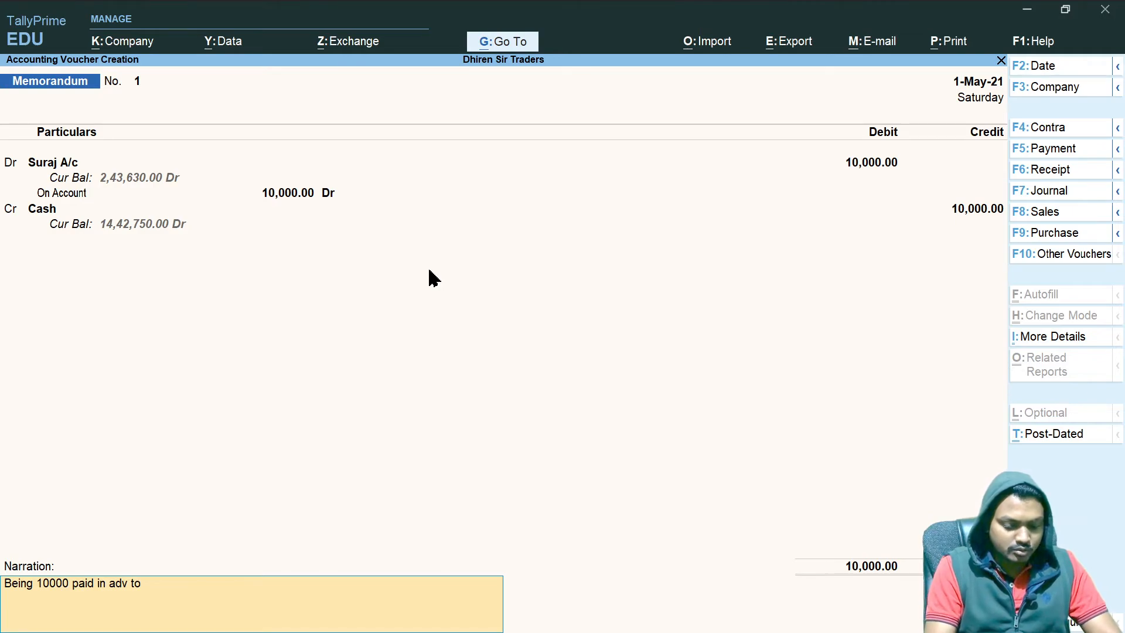
text( our Loyal C)
key(BackSpace)
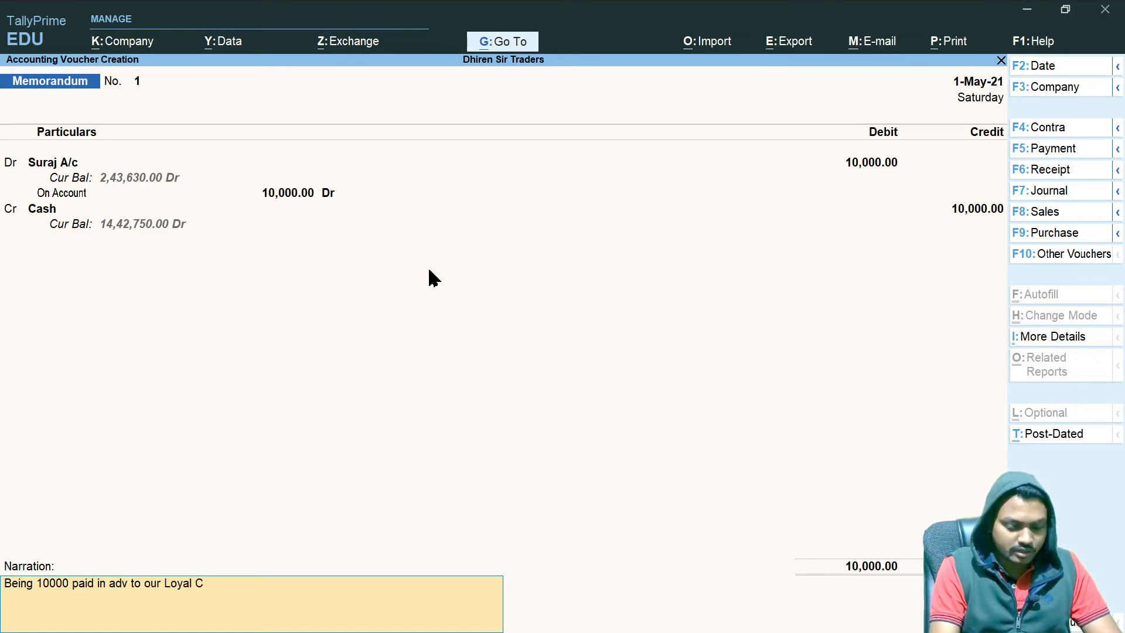
text(udt)
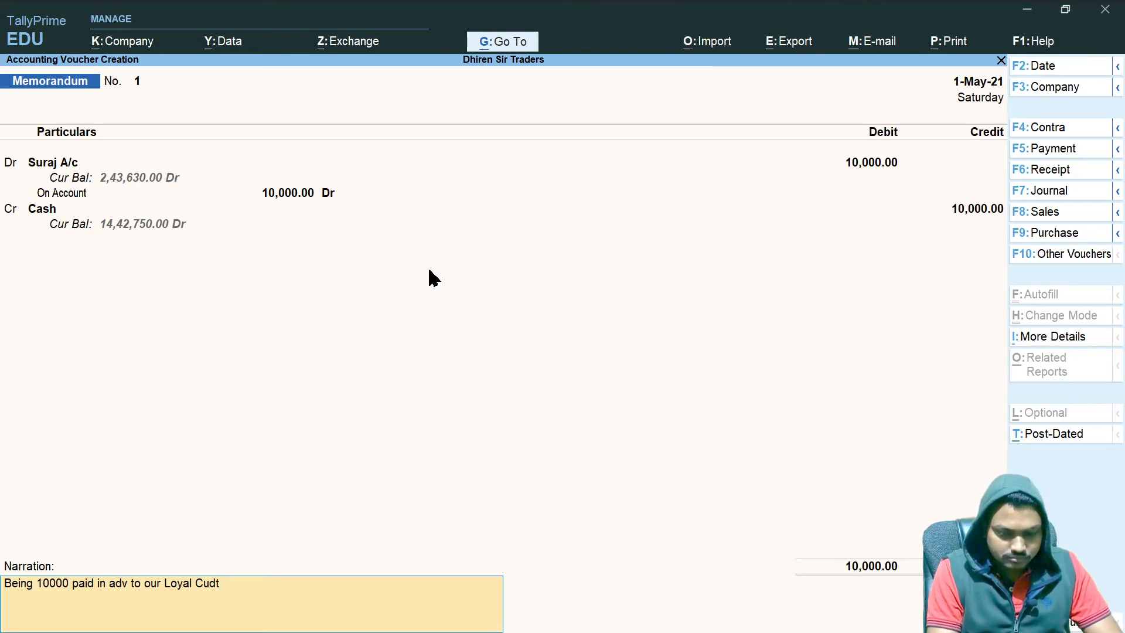
key(BackSpace)
key(BackSpace)
text(st for)
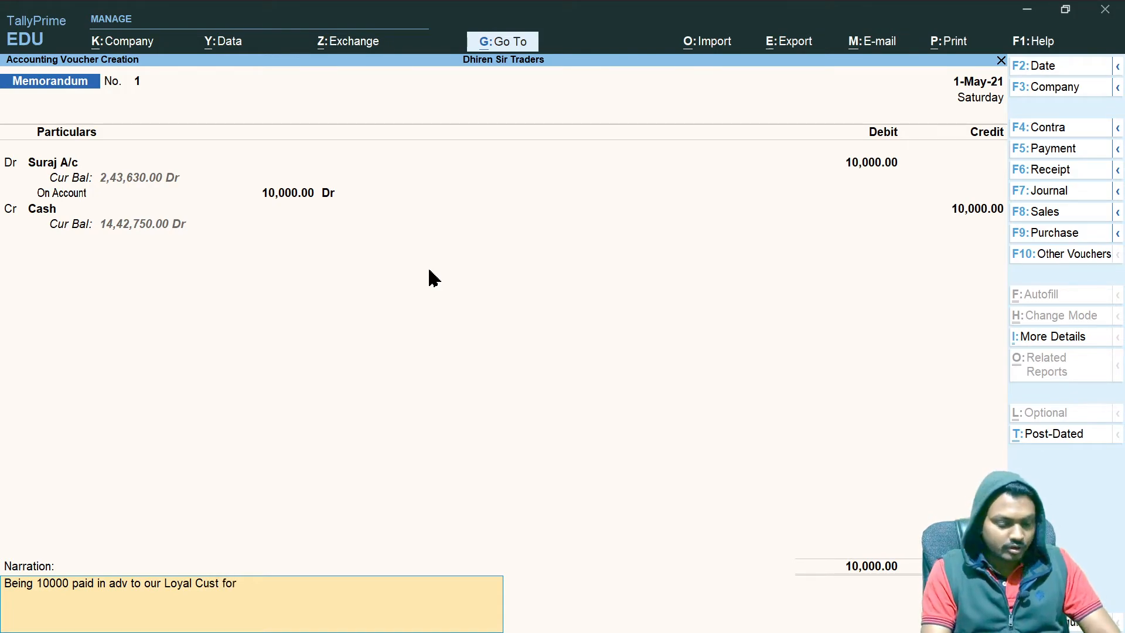
text( Adj i)
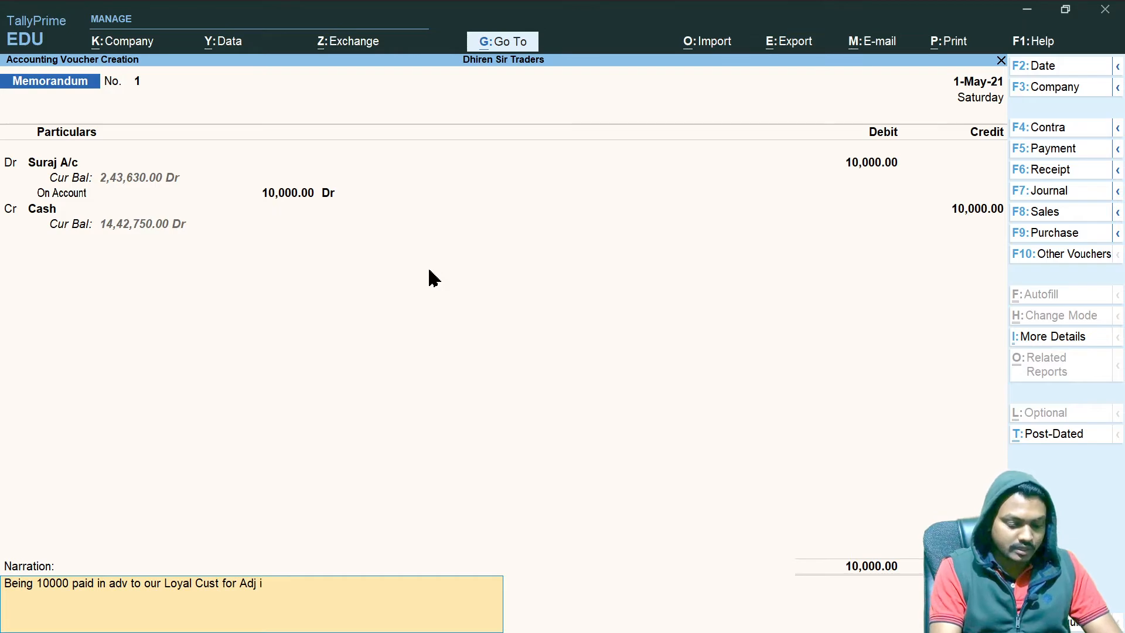
text(n later)
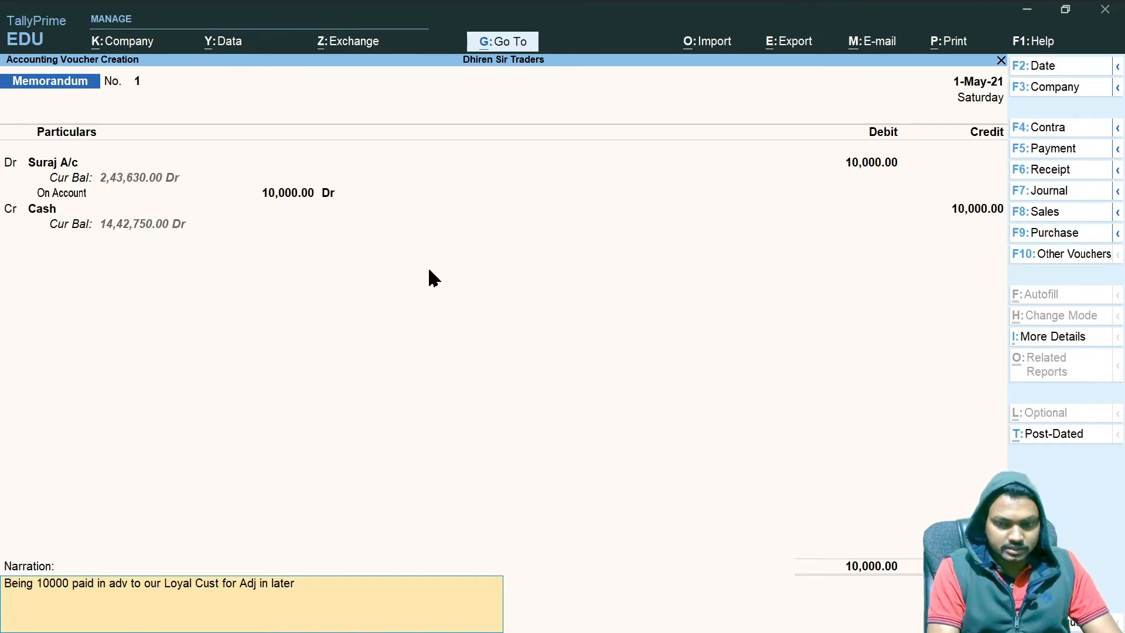
key(Return)
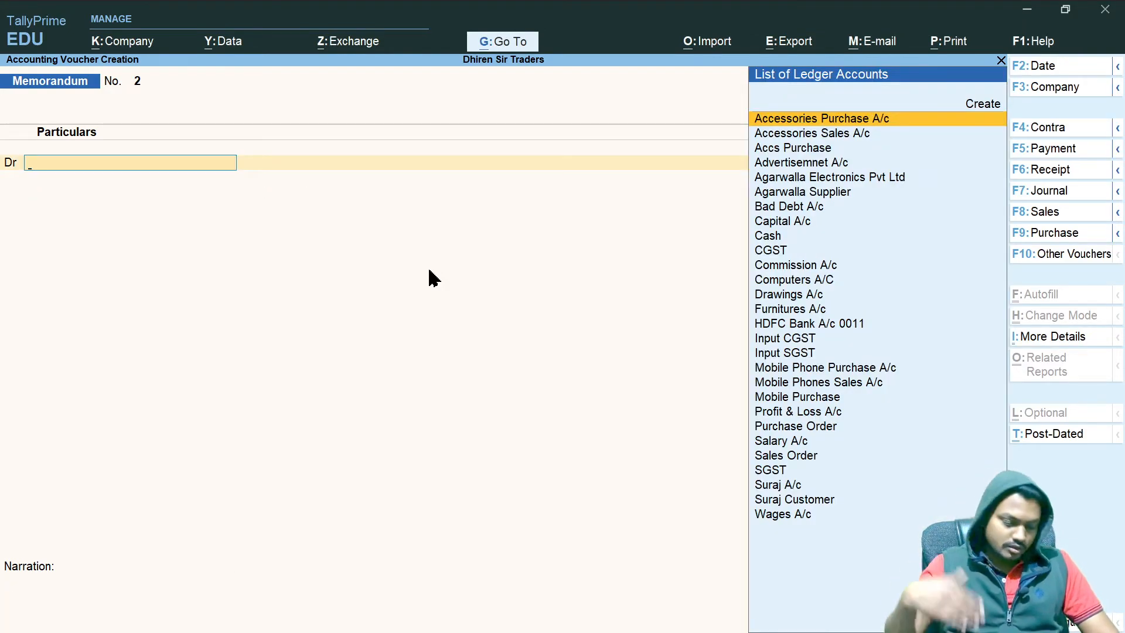
Leave voucher creation and open the customer's memorandum voucher from the 1-May-21 Day Book for alteration
key(Escape)
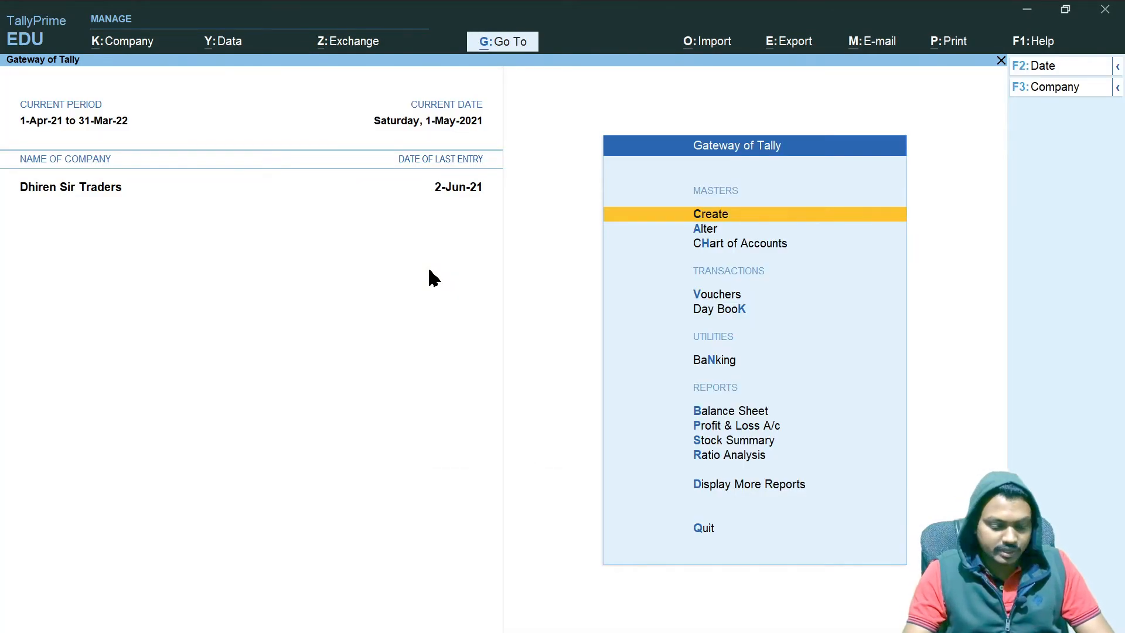
key(k)
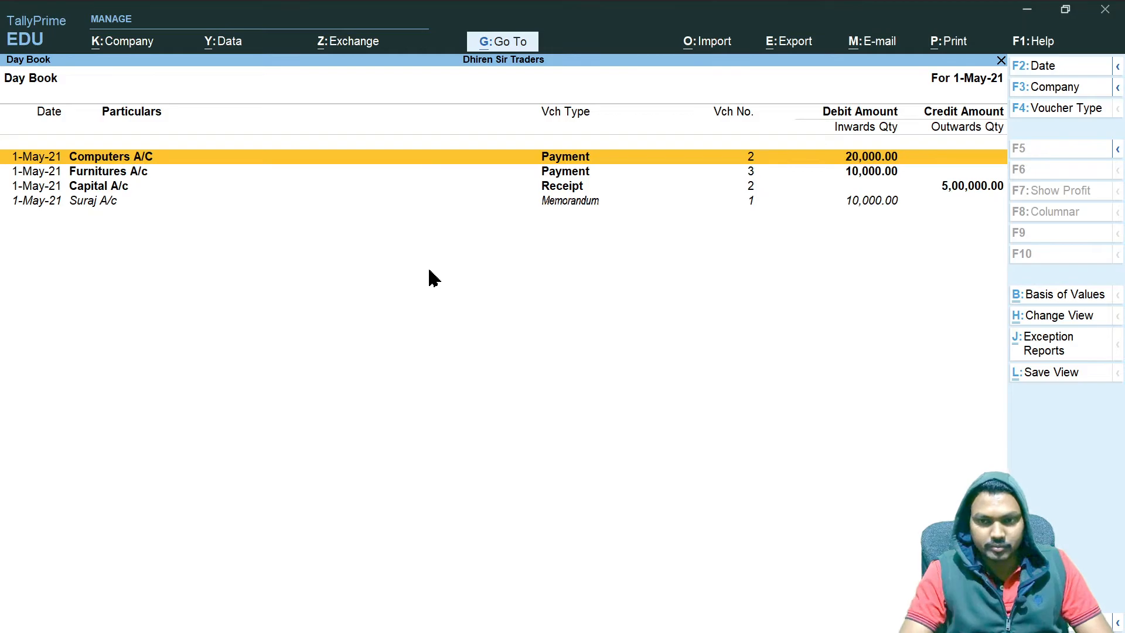
key(Down)
key(Down)
key(Down)
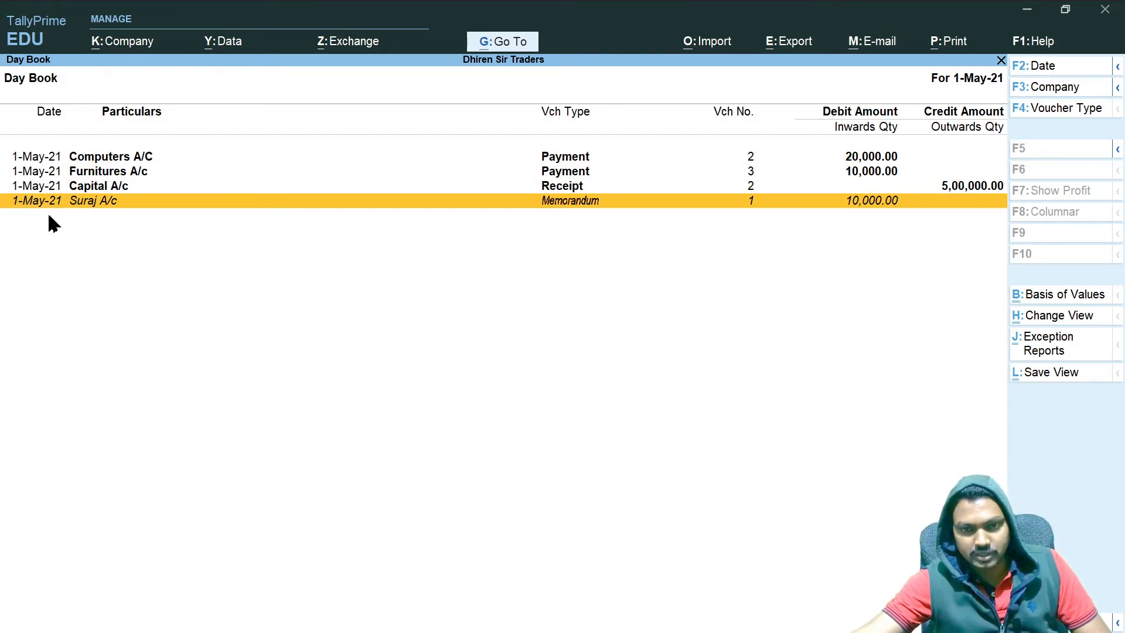
key(Return)
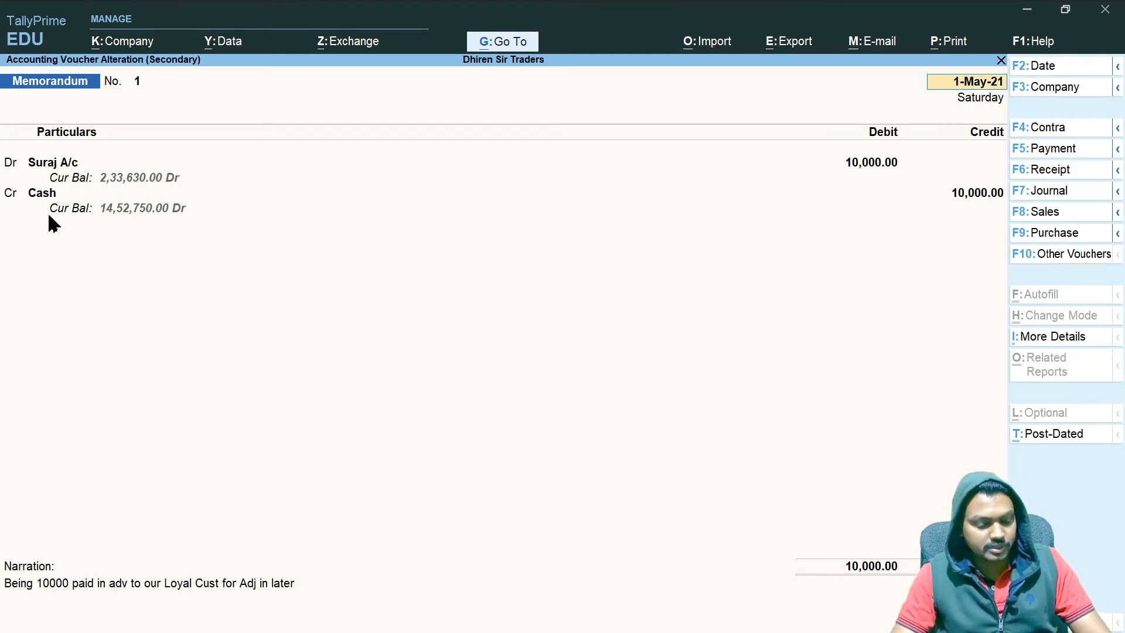
Set the memorandum voucher's date to 1-Aug-21, go through the customer's bill-wise details and save the voucher
key(F2)
text(1-8)
key(Return)
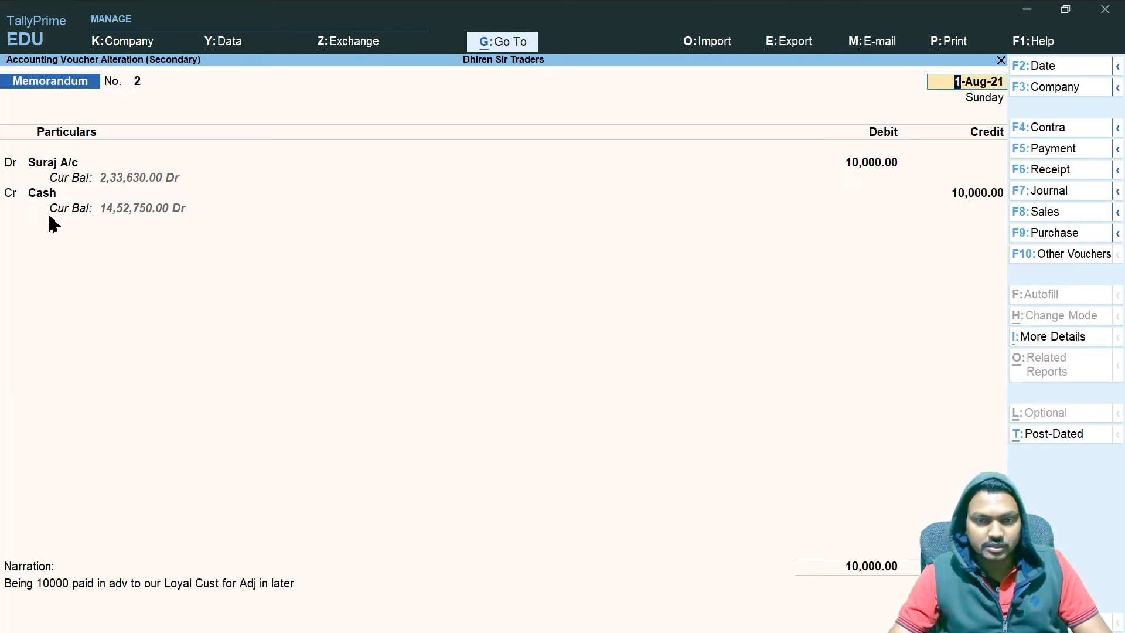
key(Return)
key(Return)
key(Return)
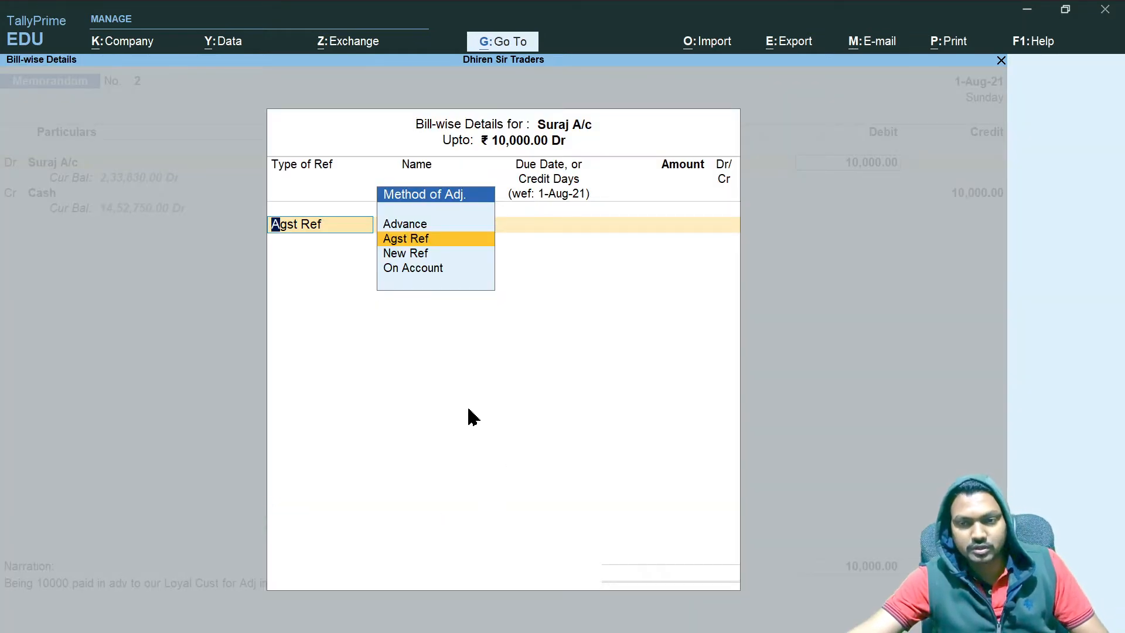
key(Return)
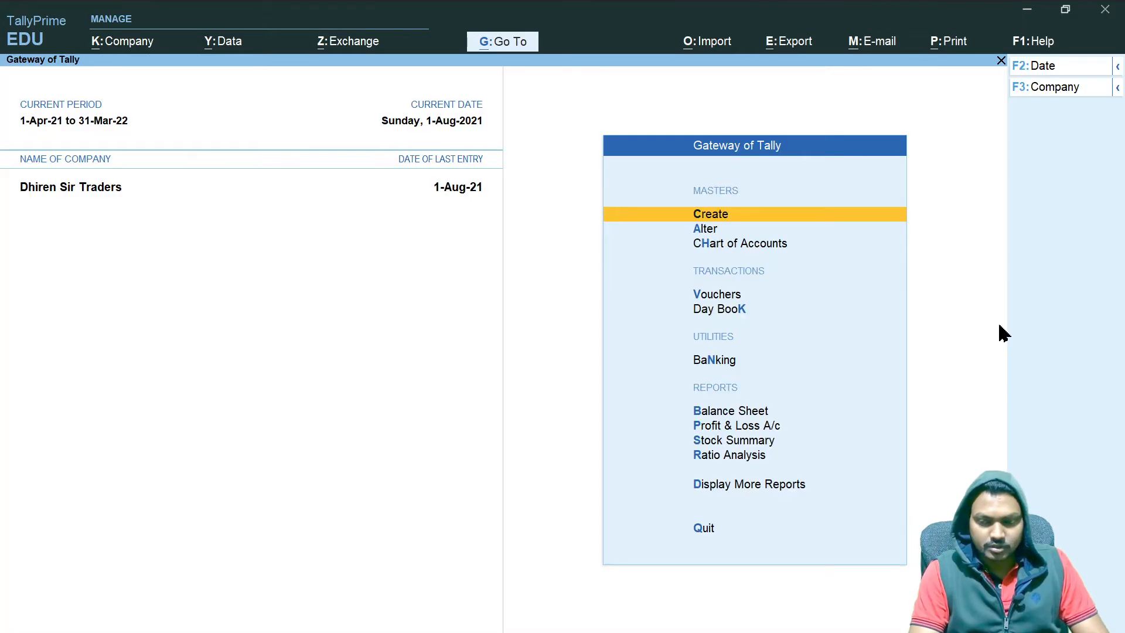
Check the customer's memorandum voucher in the 1-Aug-21 Day Book and return to the Gateway of Tally
key(k)
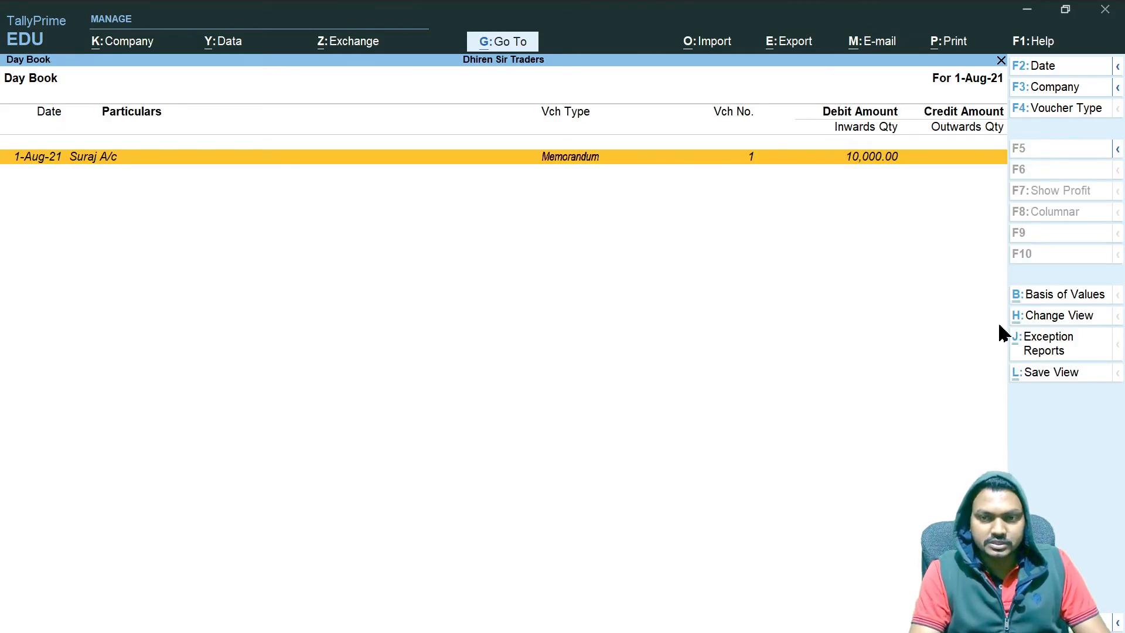
click(586, 158)
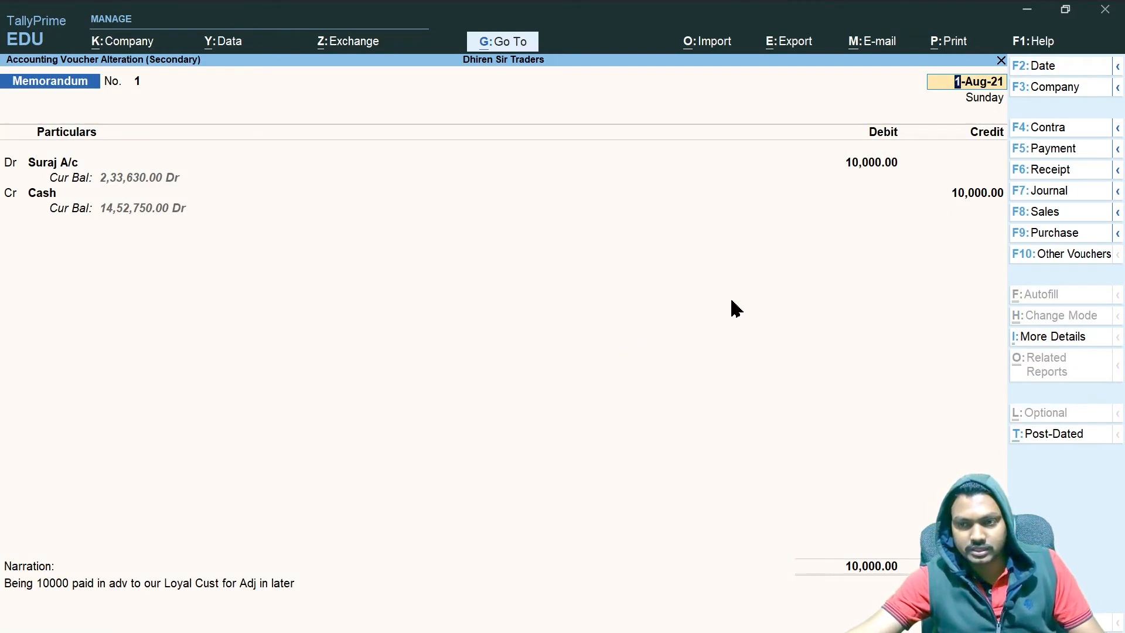
key(Escape)
key(Escape)
key(Escape)
key(Escape)
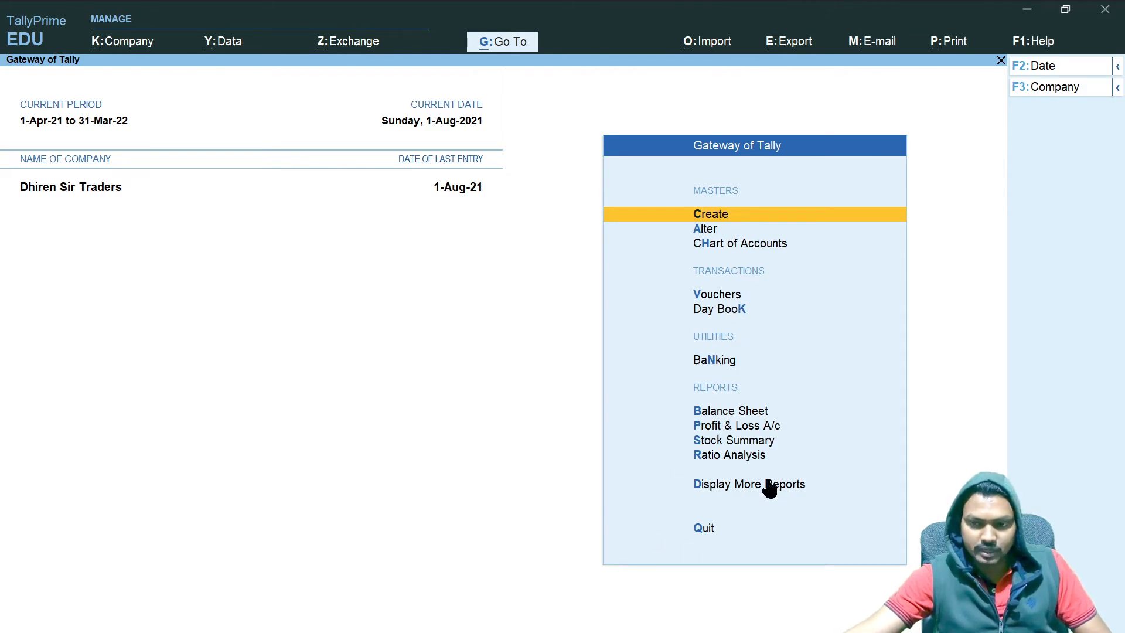
Examine the customer's monthly ledger summary by drilling down from the Balance Sheet through Current Assets and Sundry Debtors
click(718, 411)
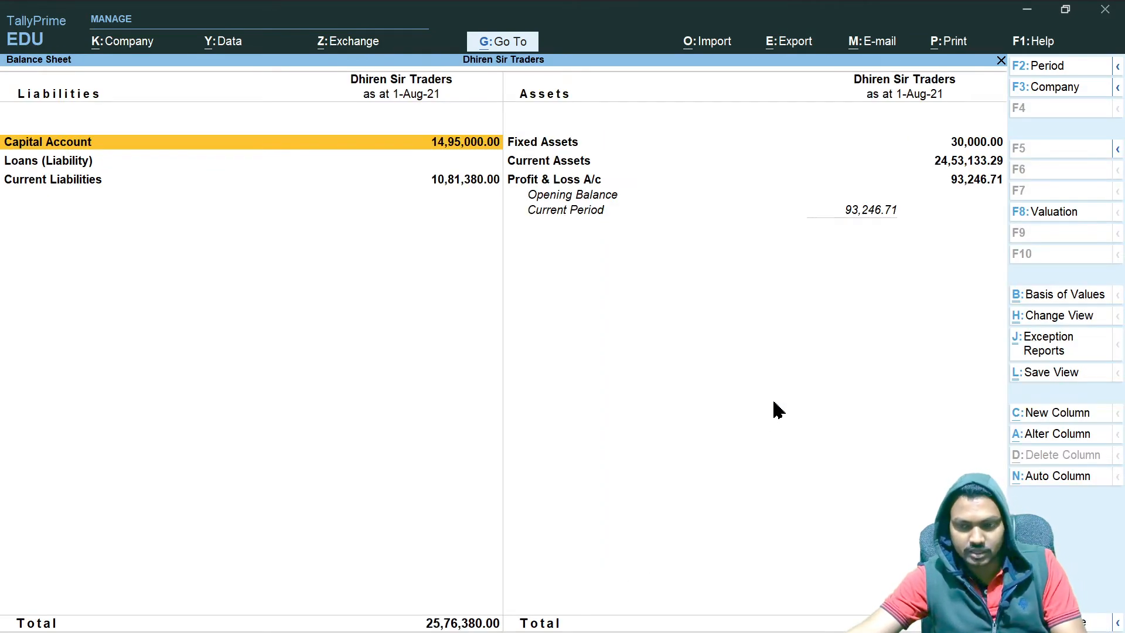
click(571, 166)
click(570, 166)
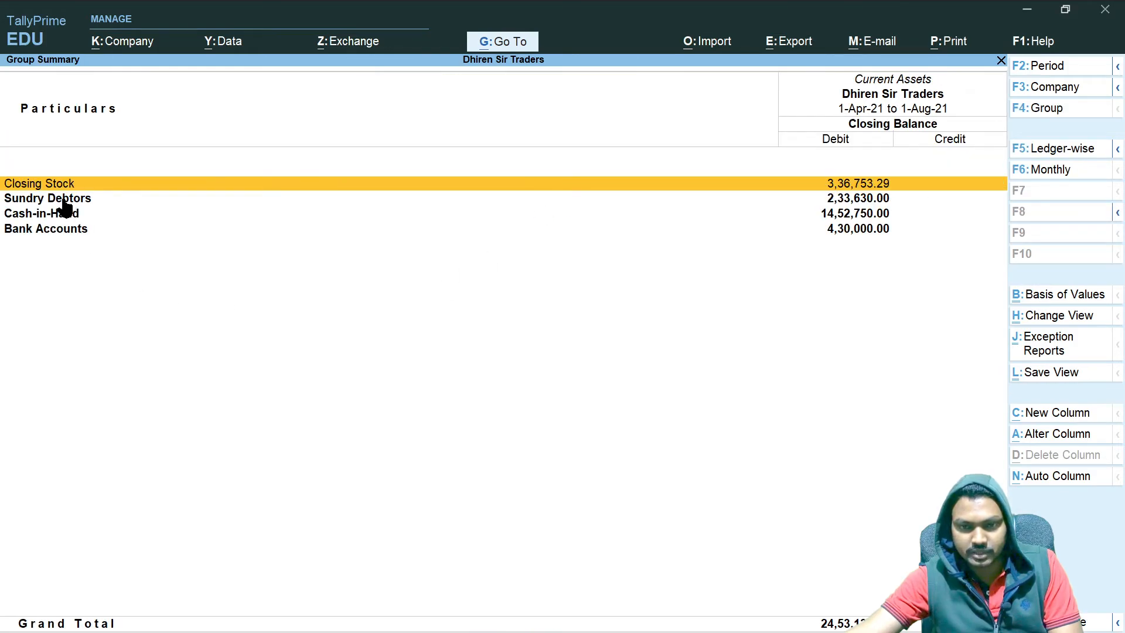
click(82, 202)
key(Return)
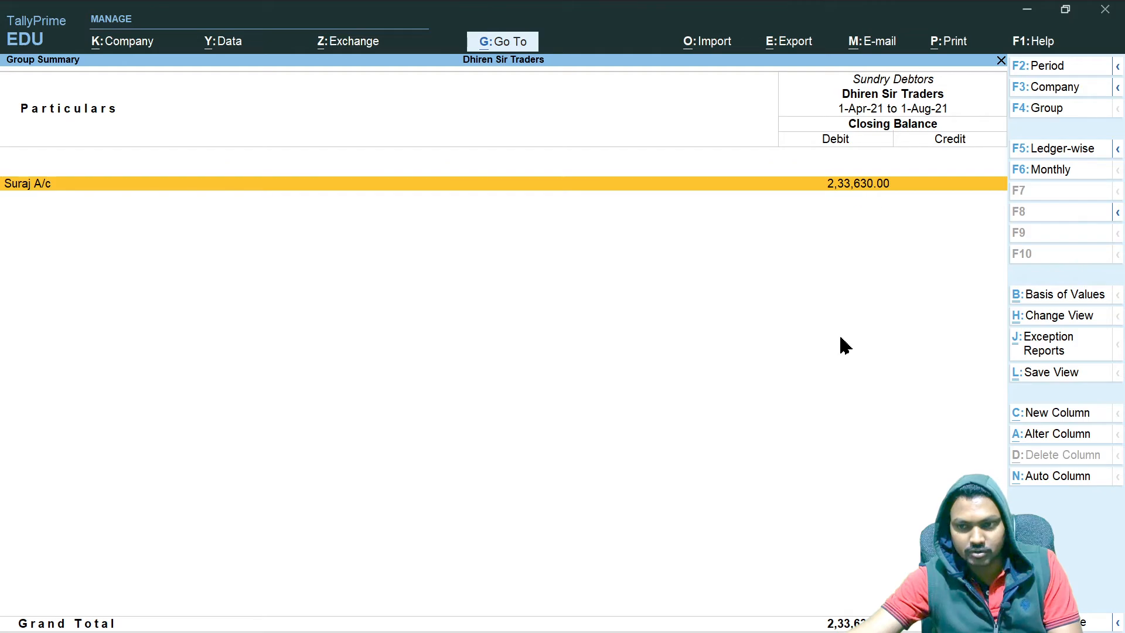
key(Return)
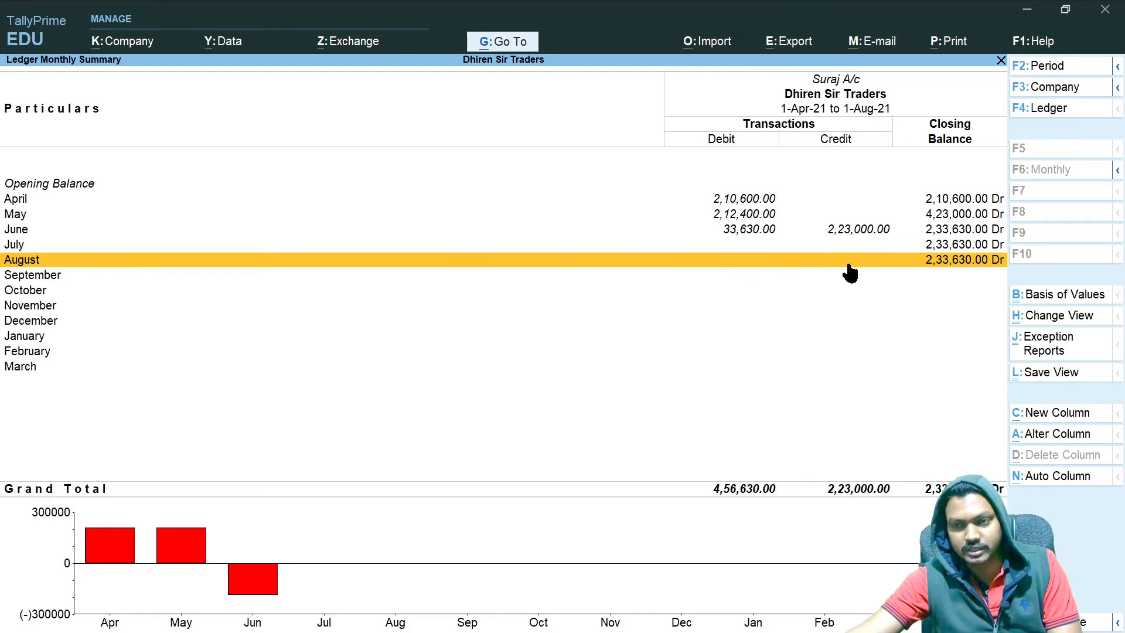
Switch to OneNote and review the handwritten Memorandum Vouchers notes from the definition through the existing-customer example
key(alt+Tab)
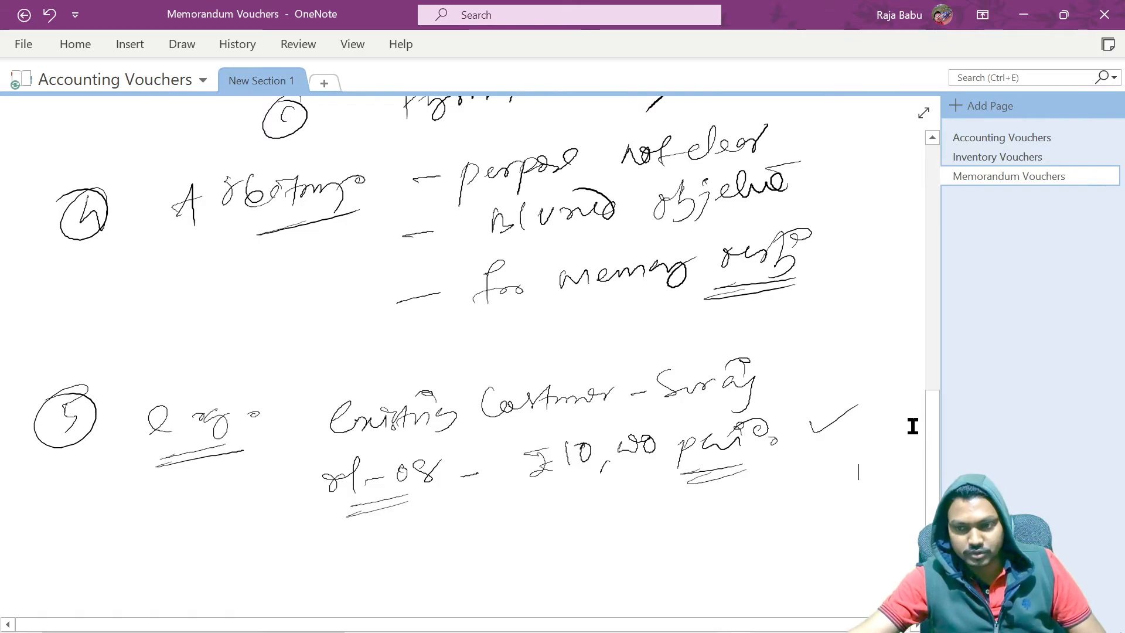
scroll(912, 426, up, 5)
scroll(913, 426, up, 2)
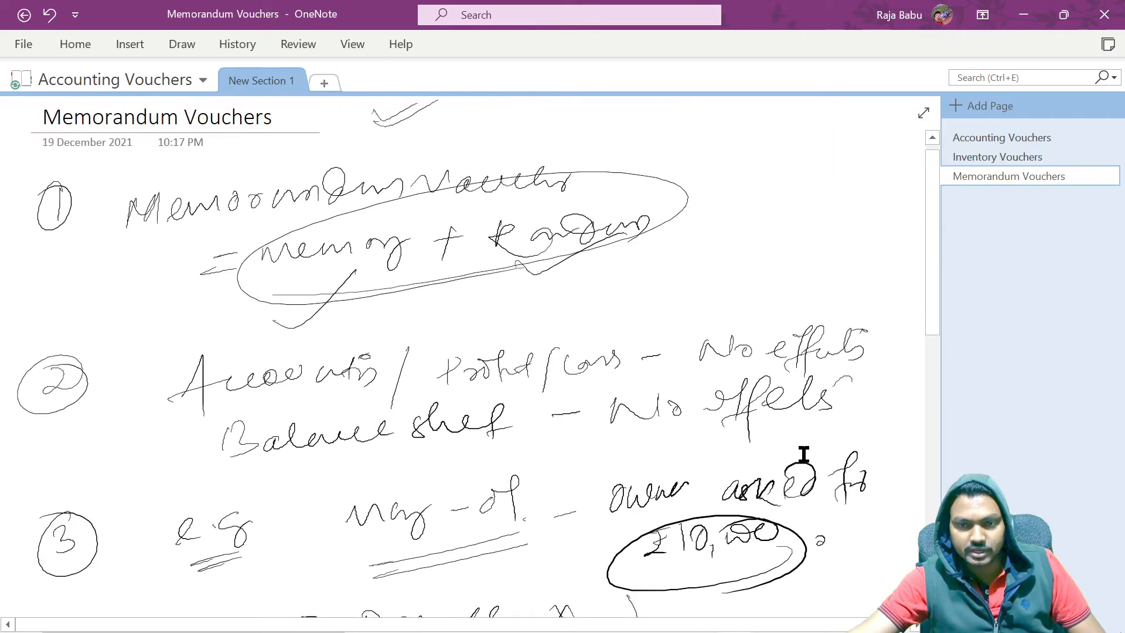
scroll(801, 455, up, 3)
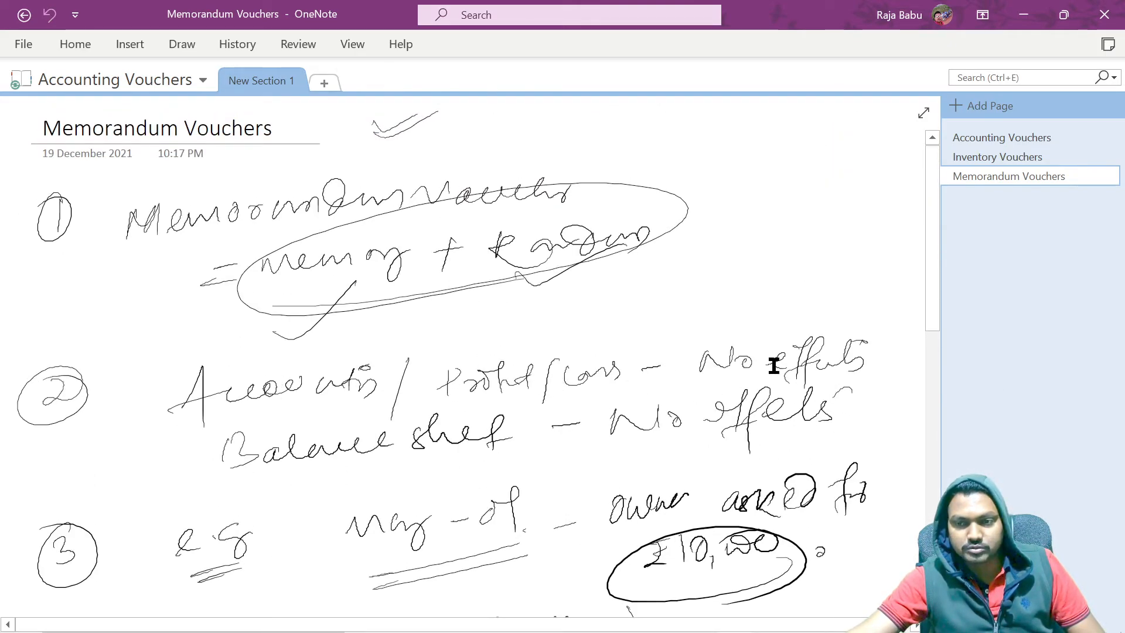
scroll(809, 445, down, 4)
scroll(809, 447, up, 4)
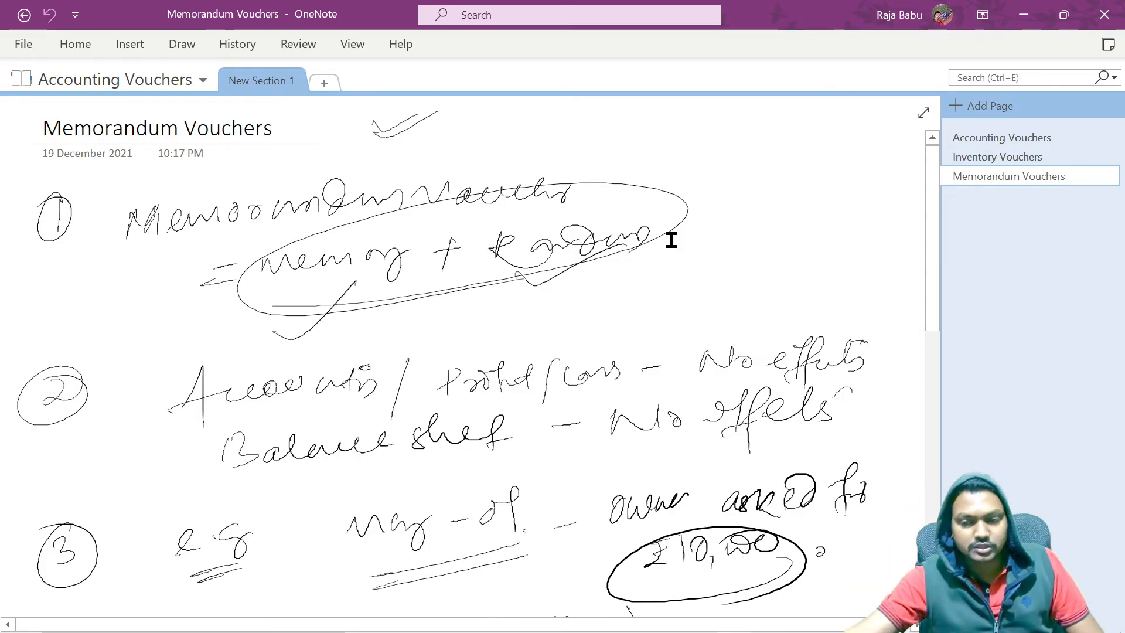
scroll(648, 281, down, 13)
scroll(648, 287, down, 1)
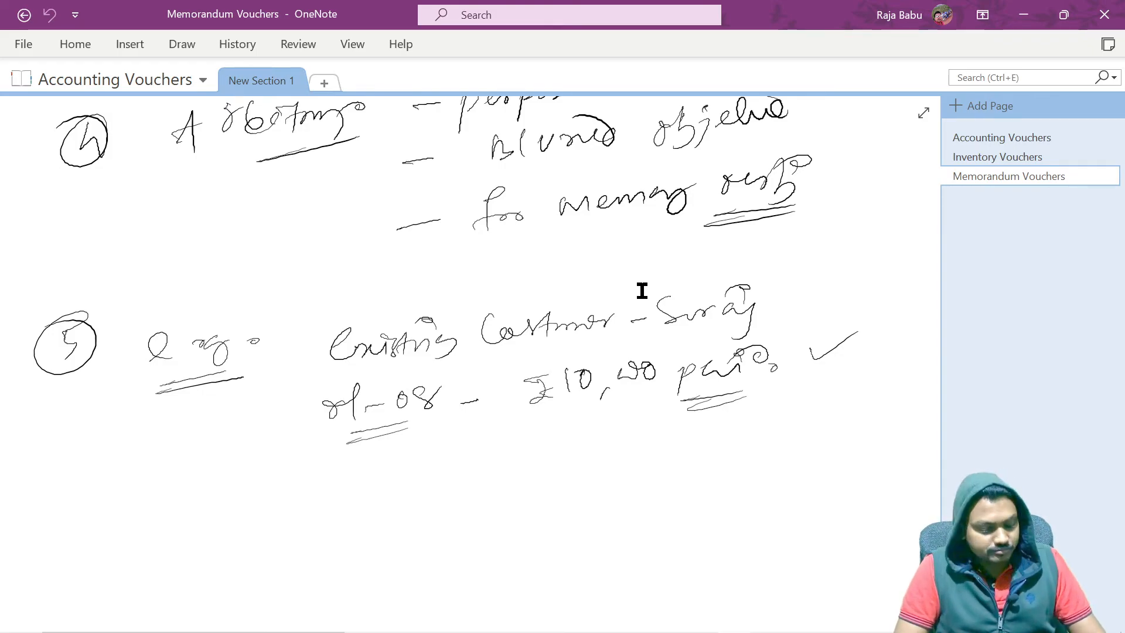
Switch back to TallyPrime and leave the ledger and Balance Sheet reports for the Gateway of Tally
key(alt+Tab)
key(Escape)
key(Escape)
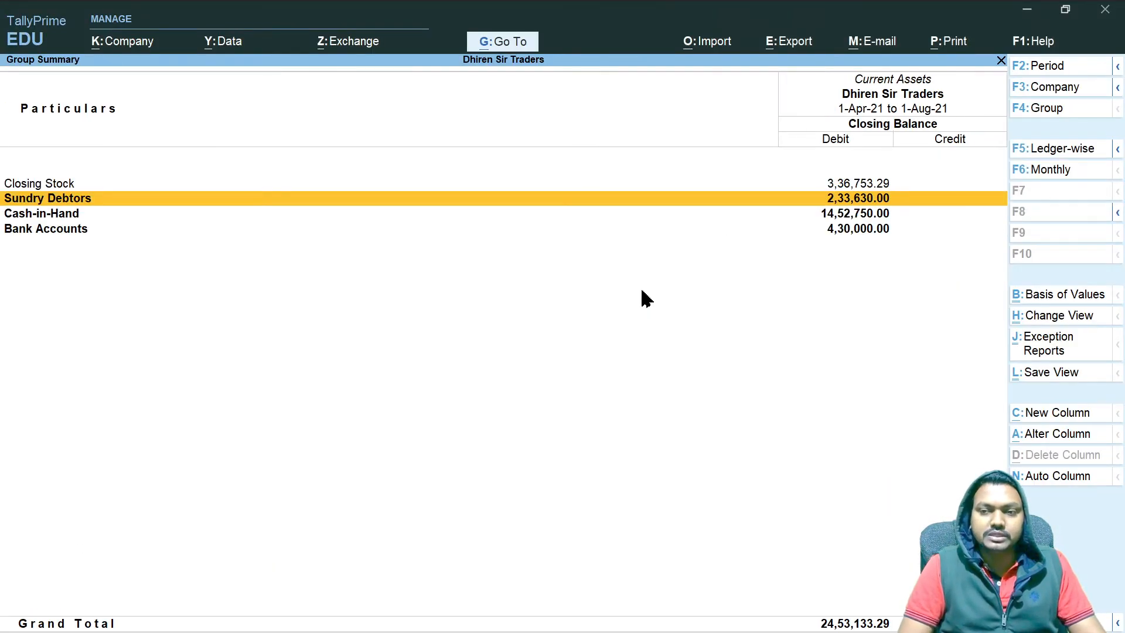
key(Escape)
key(Escape)
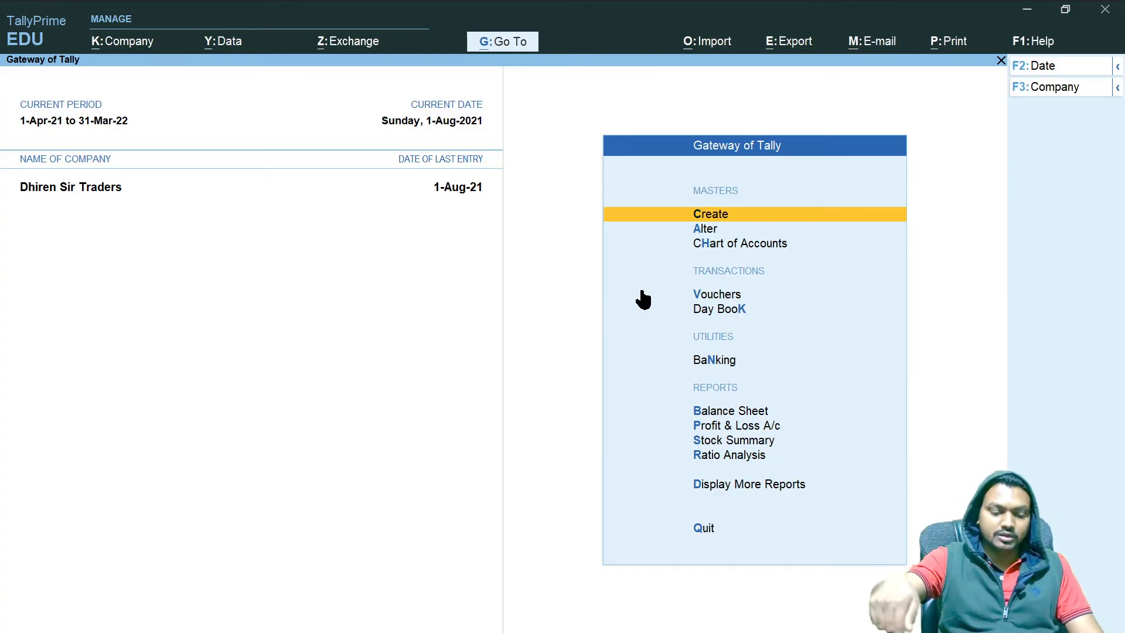
key(v)
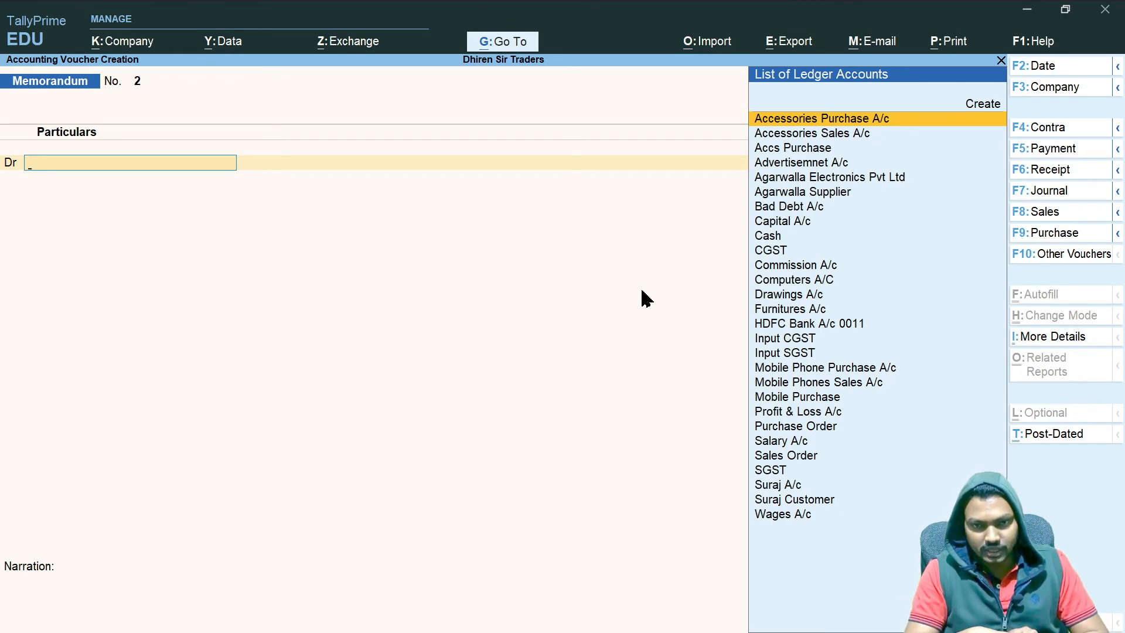
key(Escape)
key(Escape)
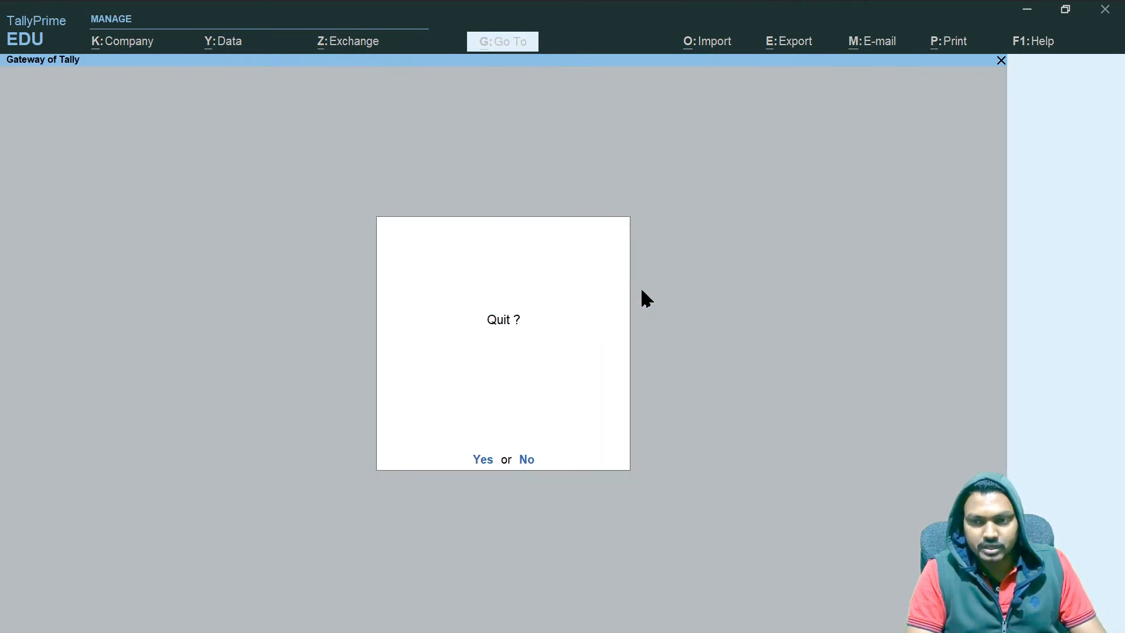
key(Return)
Open the customer's 10,000 memorandum voucher from the 1-Aug-21 Day Book and change its date to 2-Aug-21
key(k)
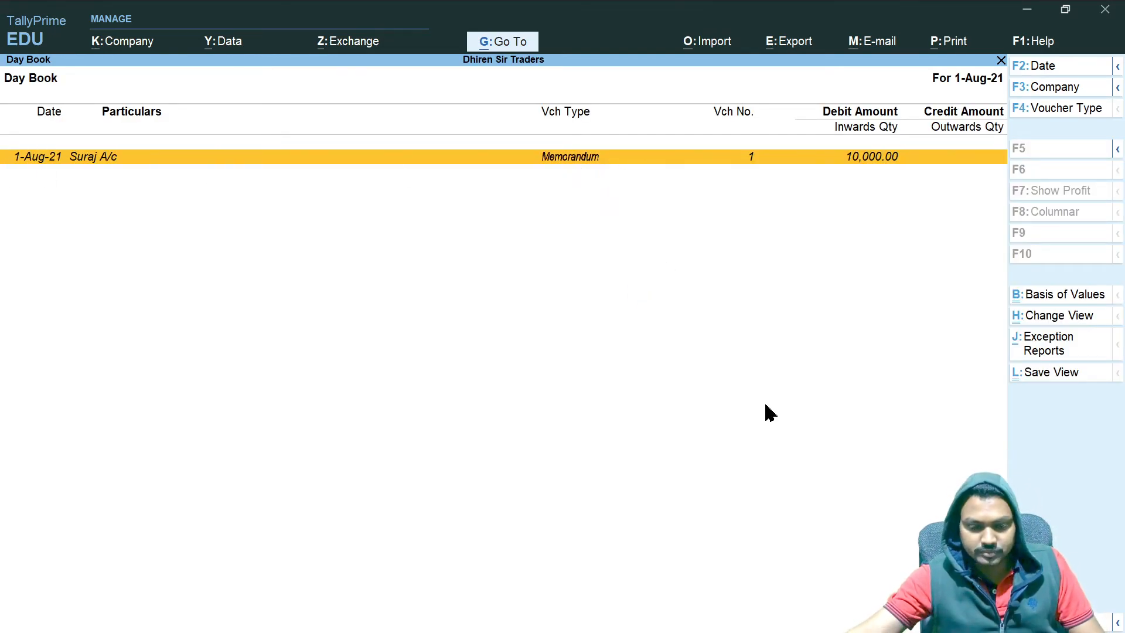
key(Return)
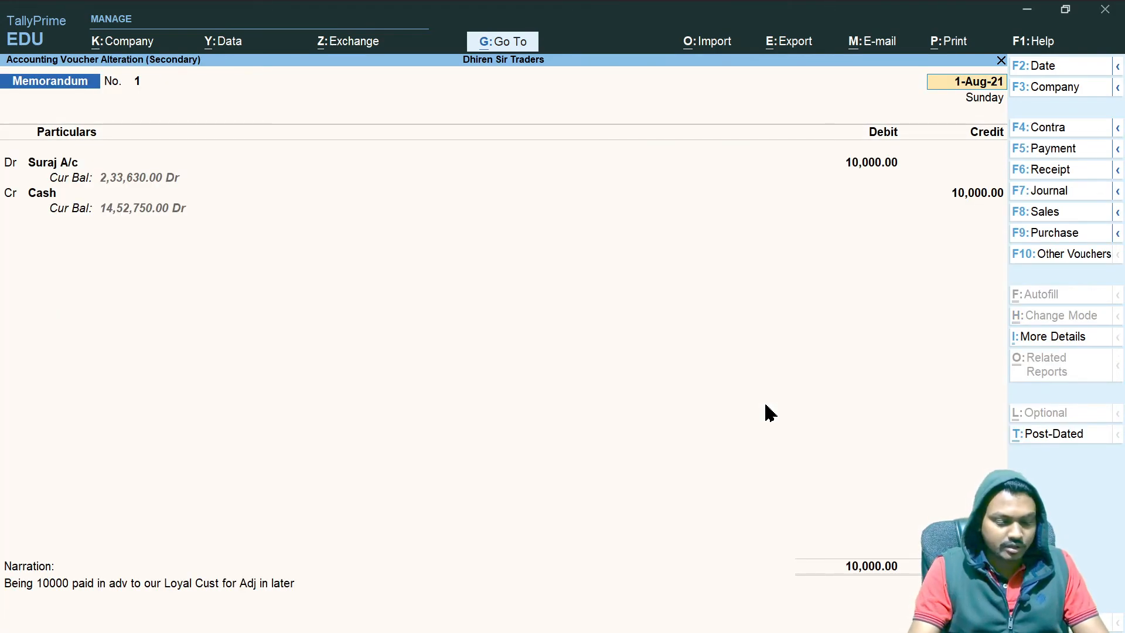
key(F2)
key(Return)
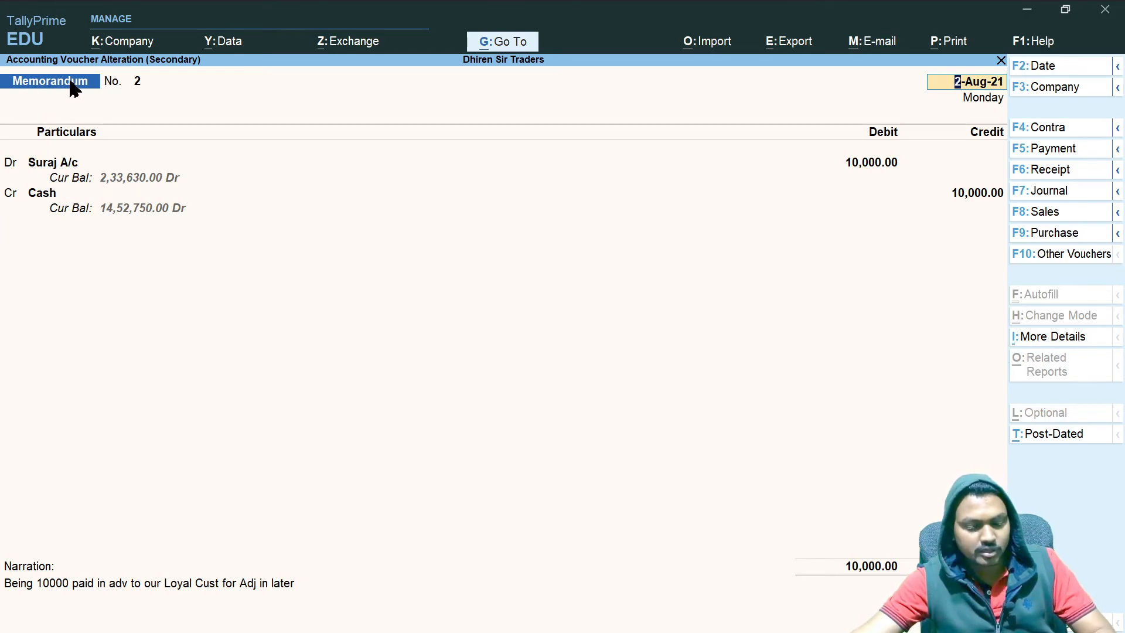
Convert the memorandum voucher to a Payment voucher and allocate the customer's 10,000 debit as Advance reference 8 with 30 credit days
key(F5)
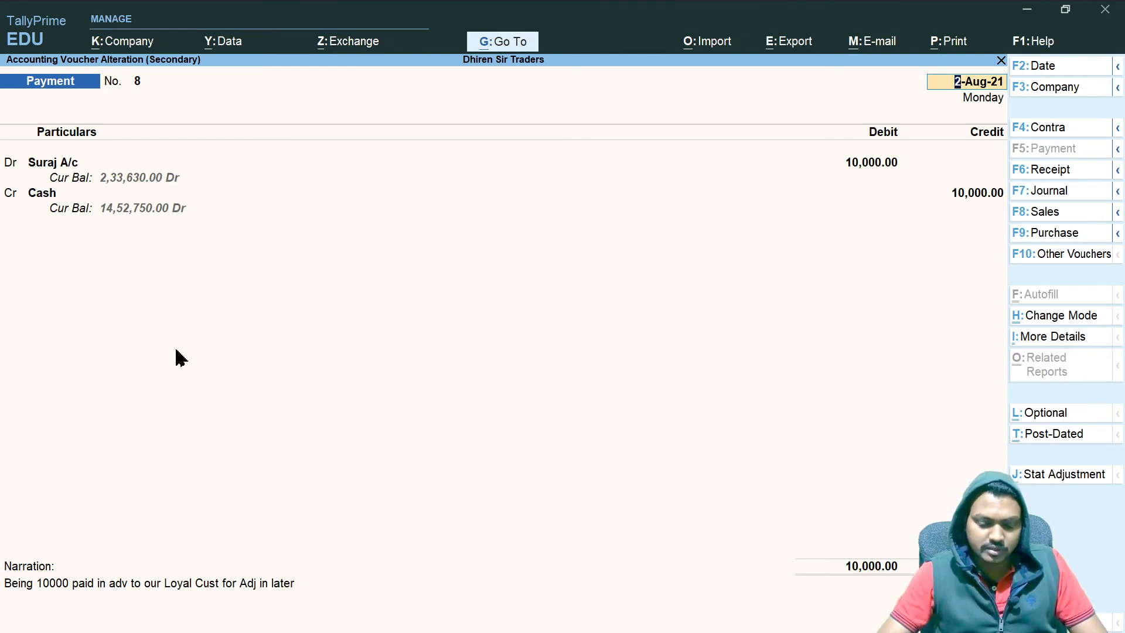
key(Return)
key(Return)
key(Return)
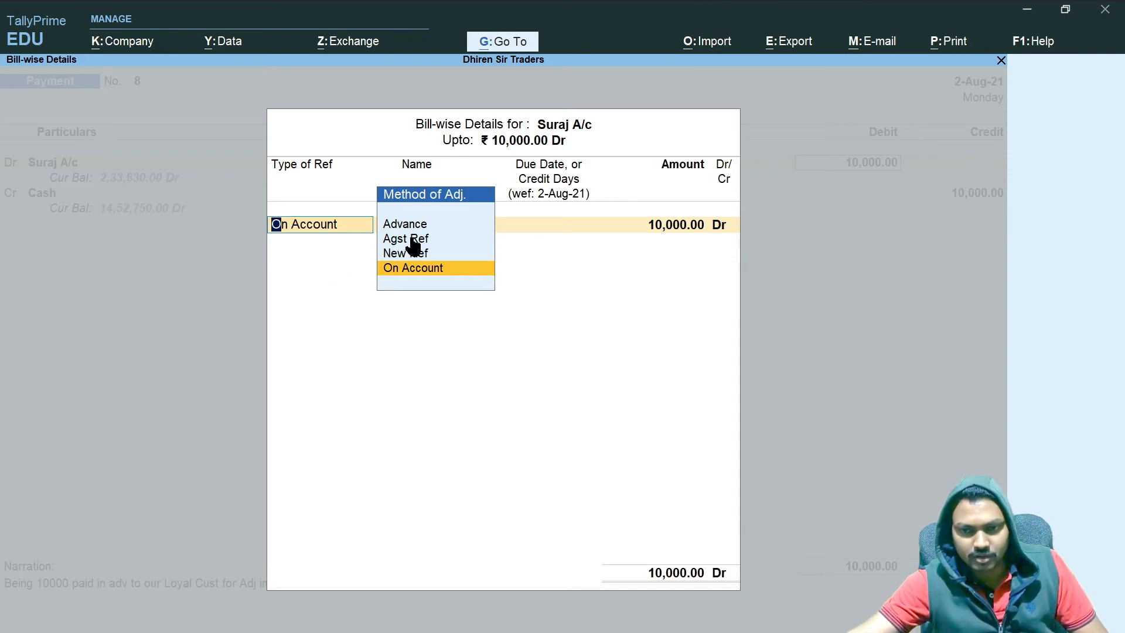
key(Up)
key(Up)
key(Up)
key(Return)
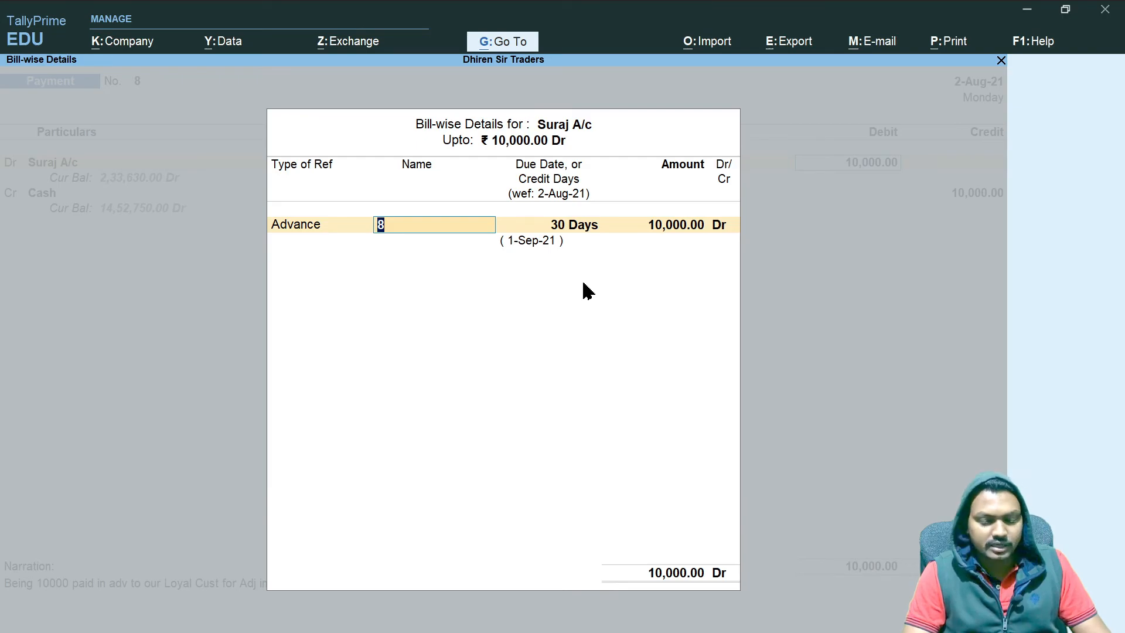
key(Return)
key(Return)
key(Return)
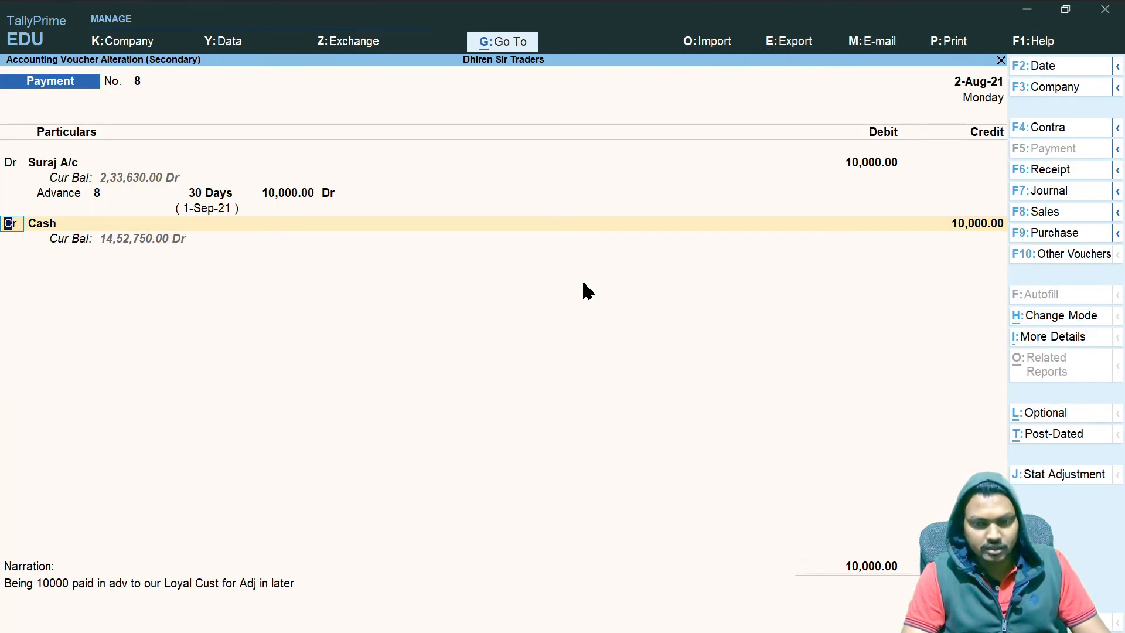
Append "Now Confirmed as Adv for Goods Selling Adj" to the payment voucher's narration and save the voucher
click(388, 595)
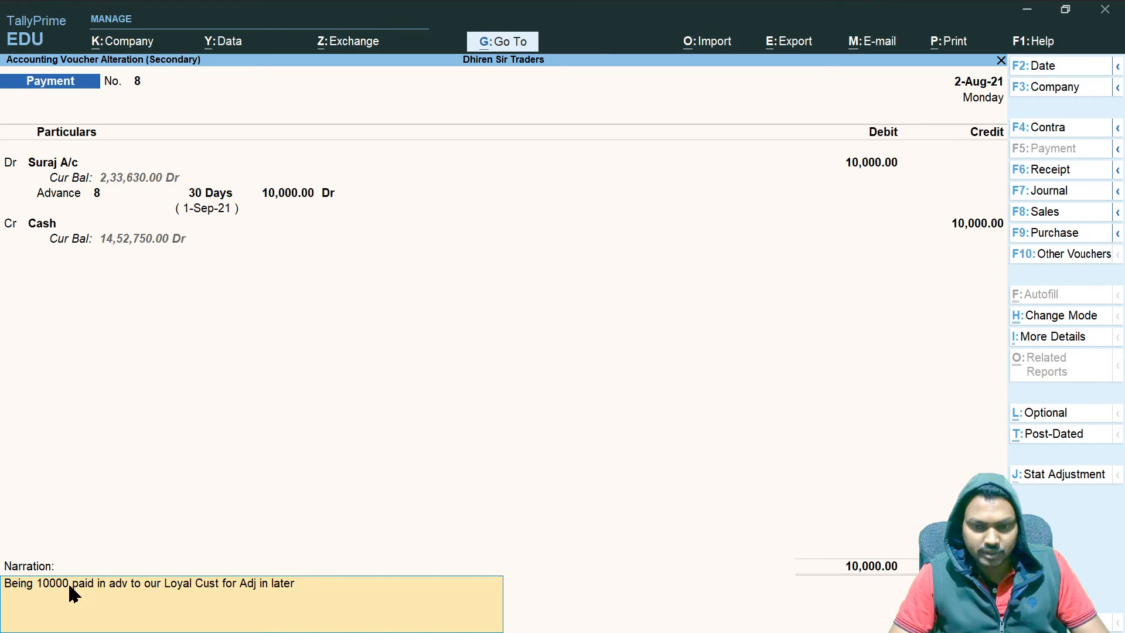
text(Now Con)
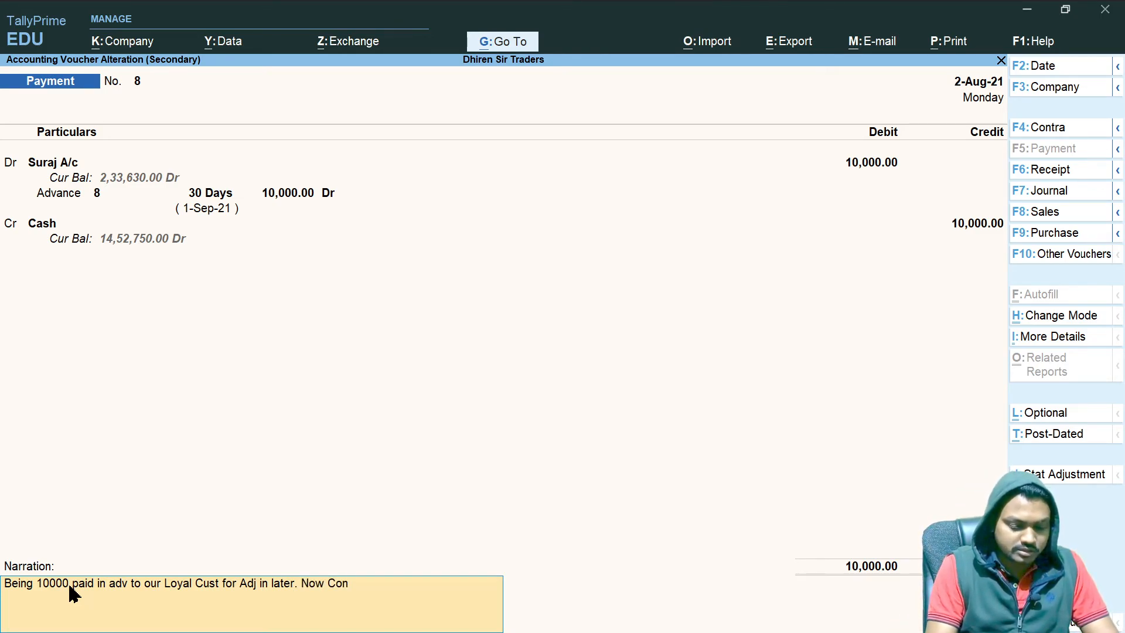
text(firmed as)
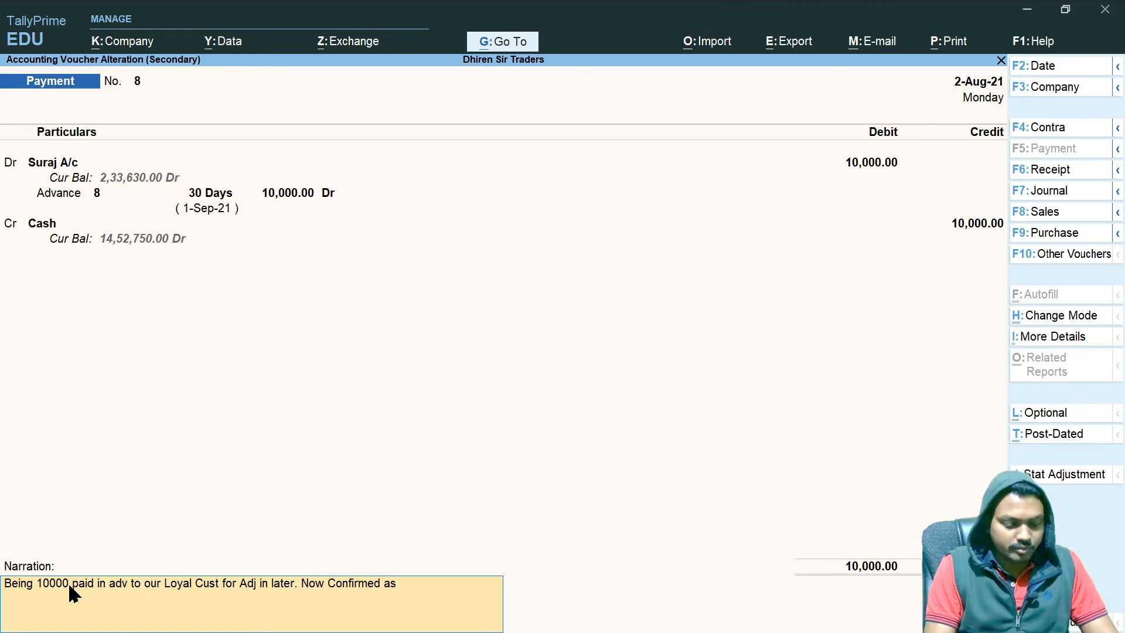
text( Adv for Goods)
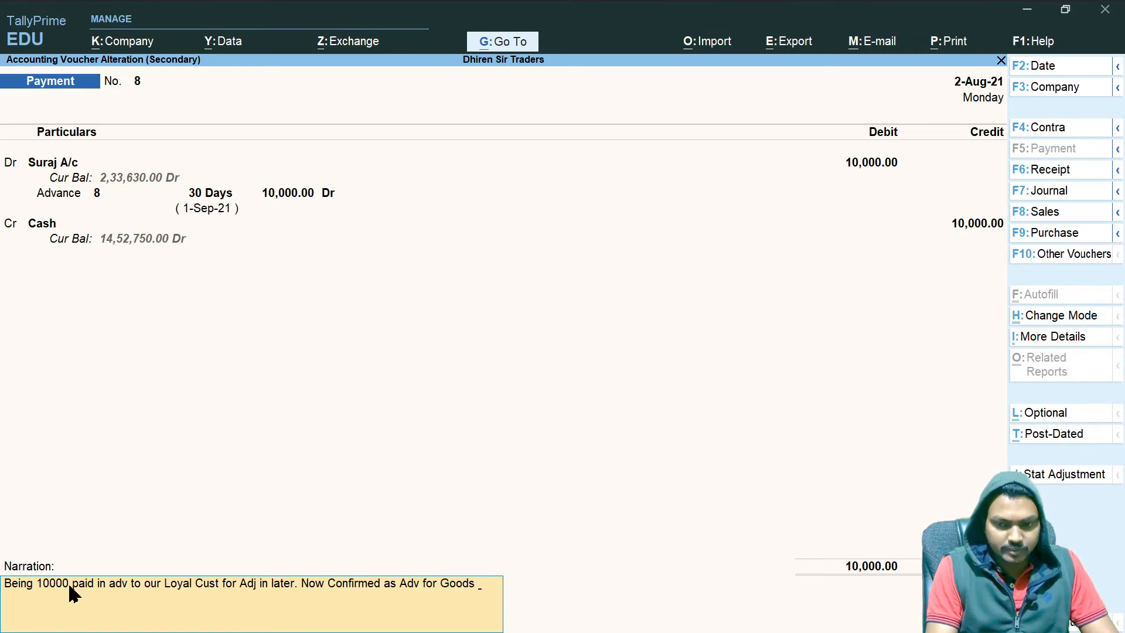
text( Selling Ad)
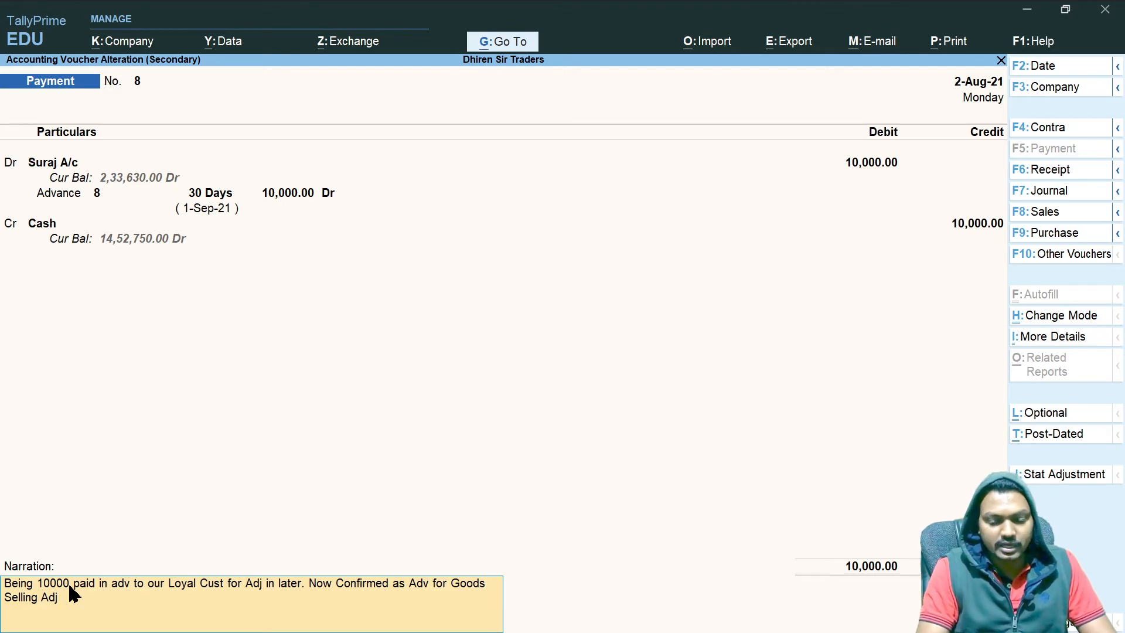
text(j)
key(Return)
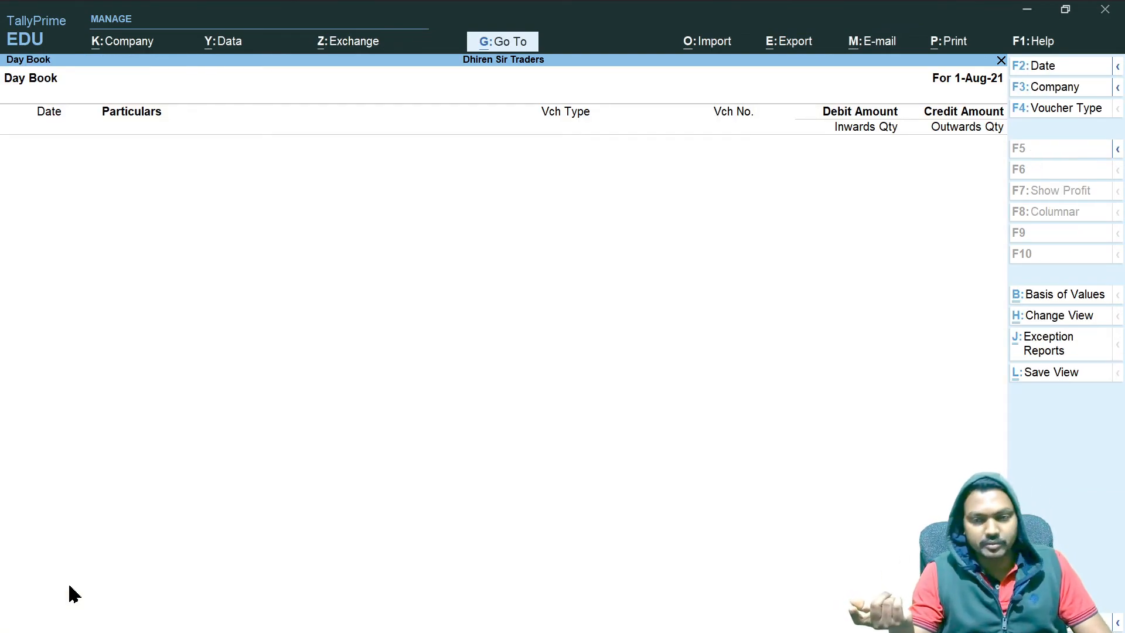
Switch to OneNote and return to the existing-customer example in the Memorandum Vouchers notes
key(alt+Tab)
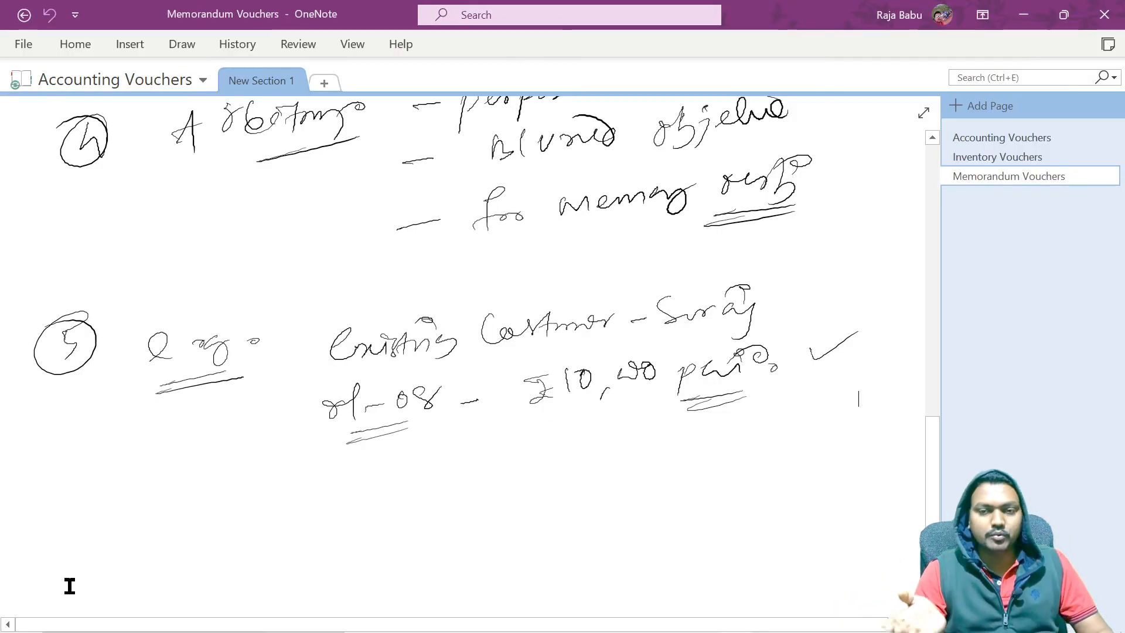